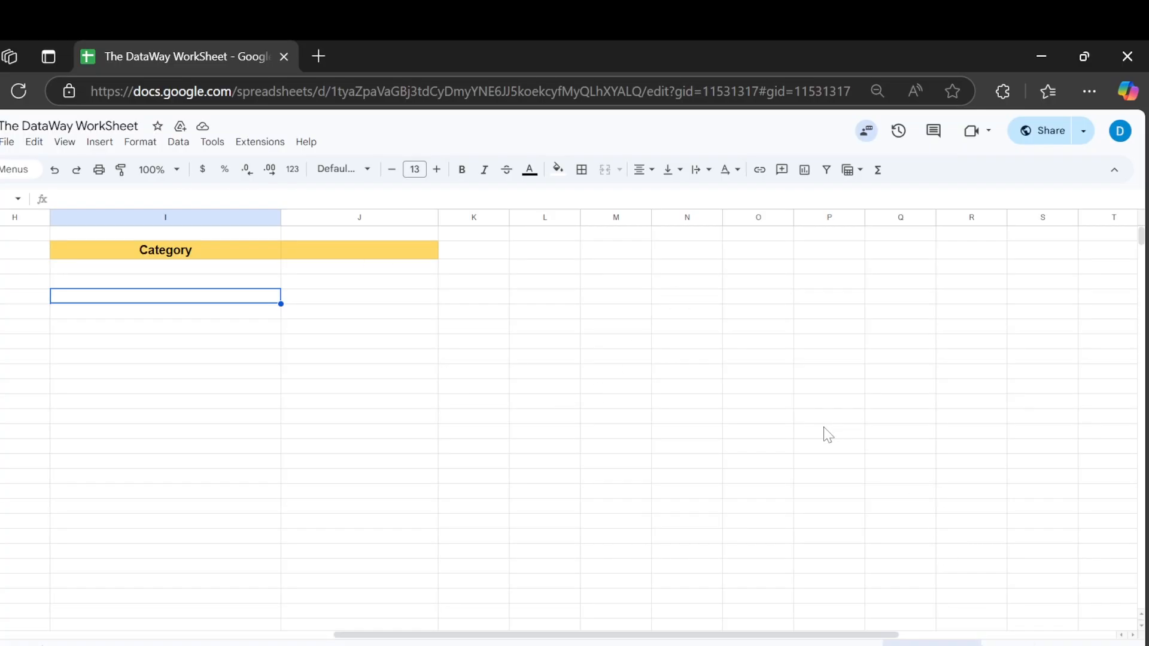
- Examine the columns of the pizza sales dataset sheet, including pizza name, size, category and unit price
left_click(348, 255)
left_click(515, 249)
left_click(432, 256)
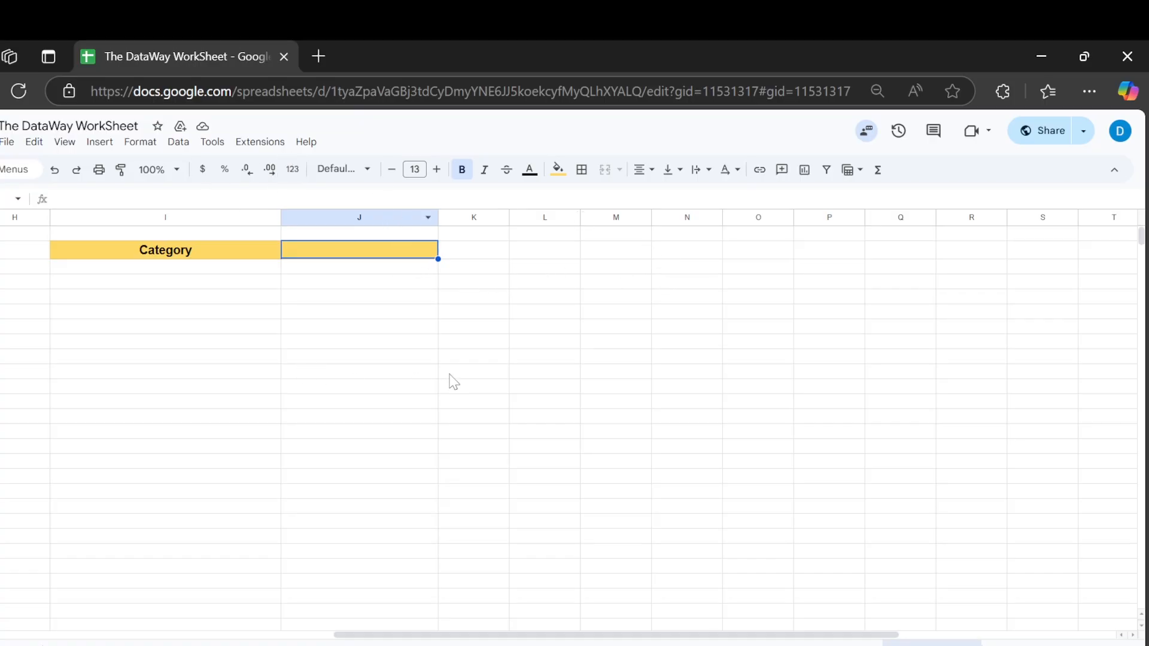
left_click(852, 643)
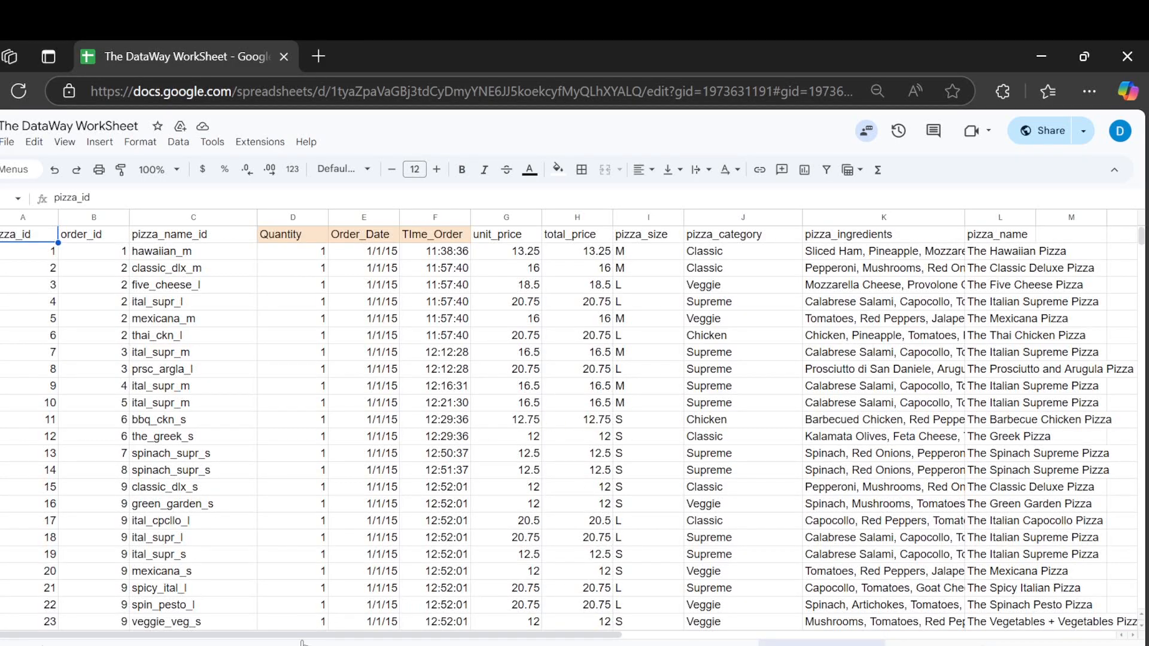
mouse_move(310, 640)
left_mouse_down()
mouse_move(398, 633)
mouse_move(311, 635)
left_mouse_up()
left_click(932, 645)
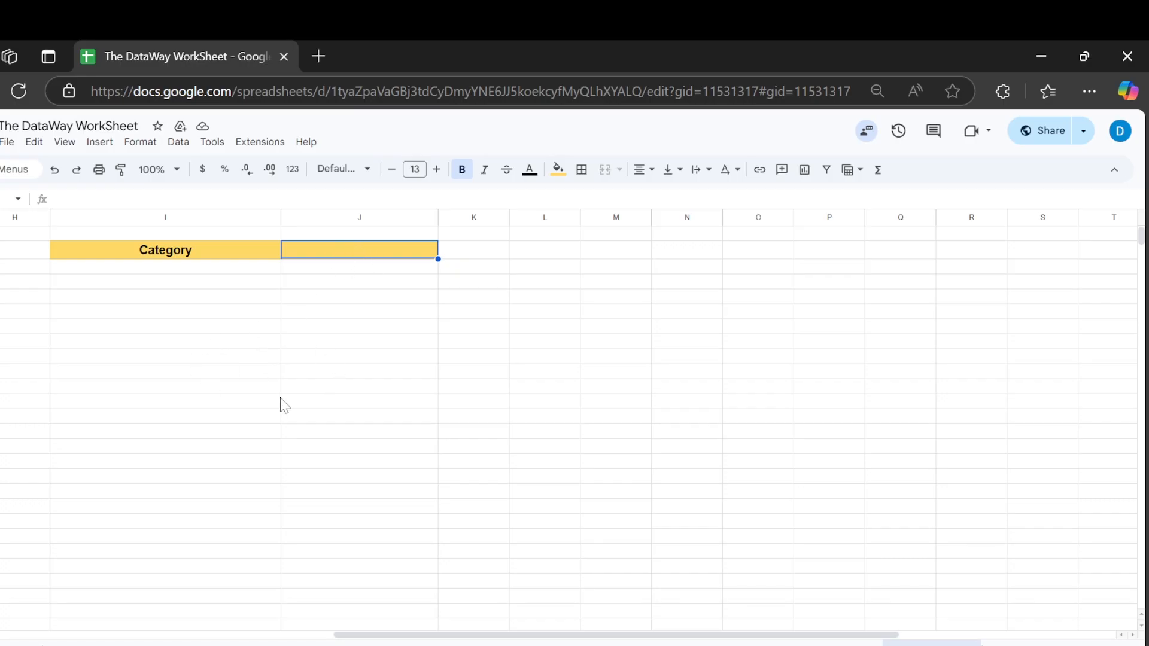
left_click(838, 644)
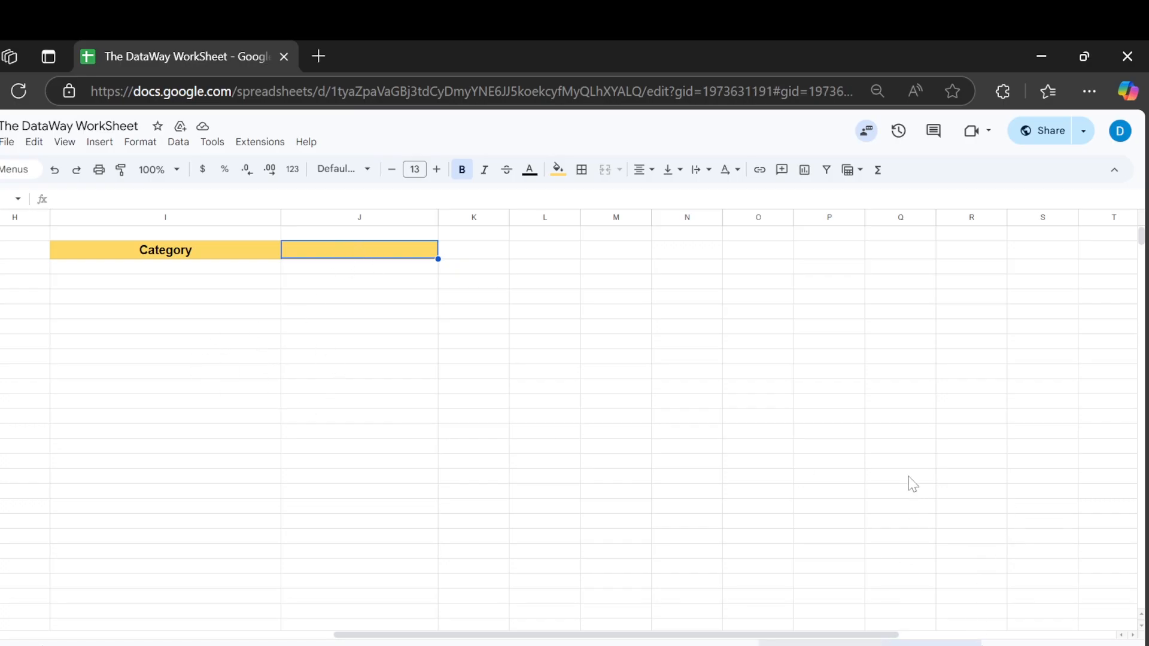
left_click_drag(547, 635, 487, 638)
scroll(486, 427, "down", 8)
scroll(486, 428, "up", 8)
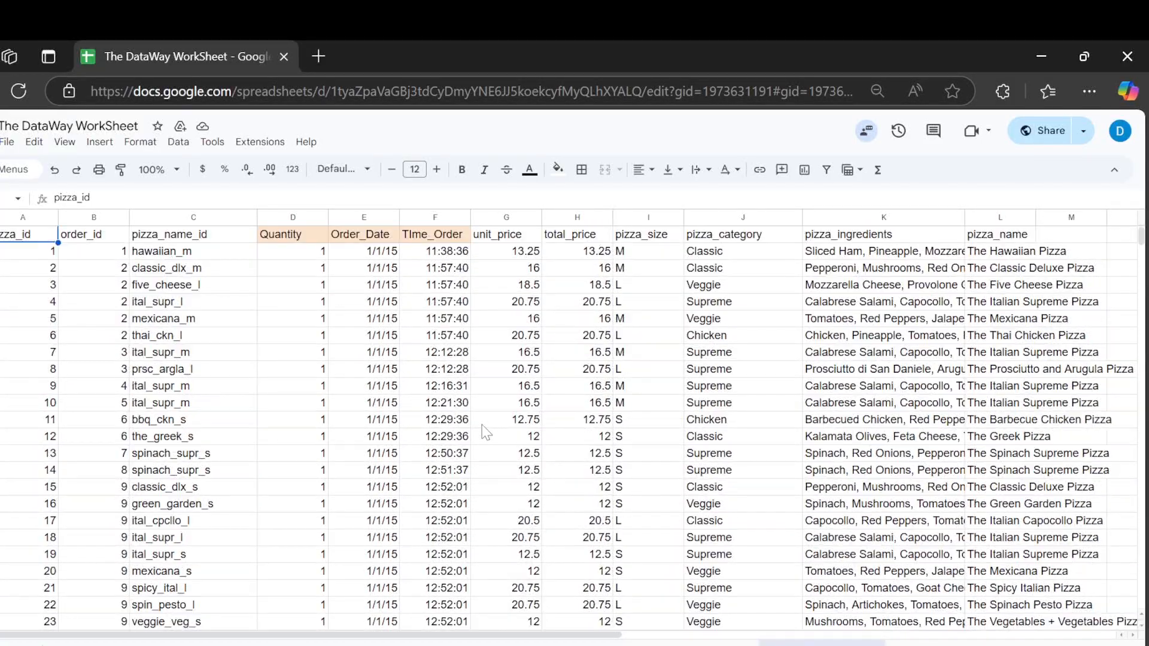
left_click_drag(404, 638, 440, 638)
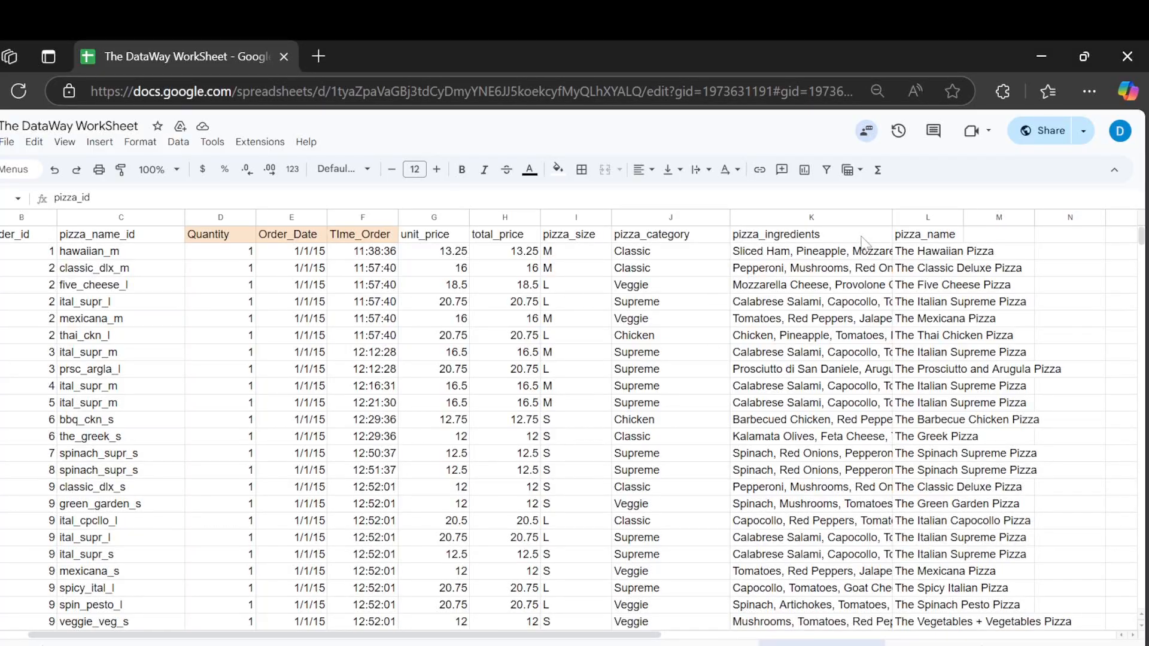
left_click(926, 238)
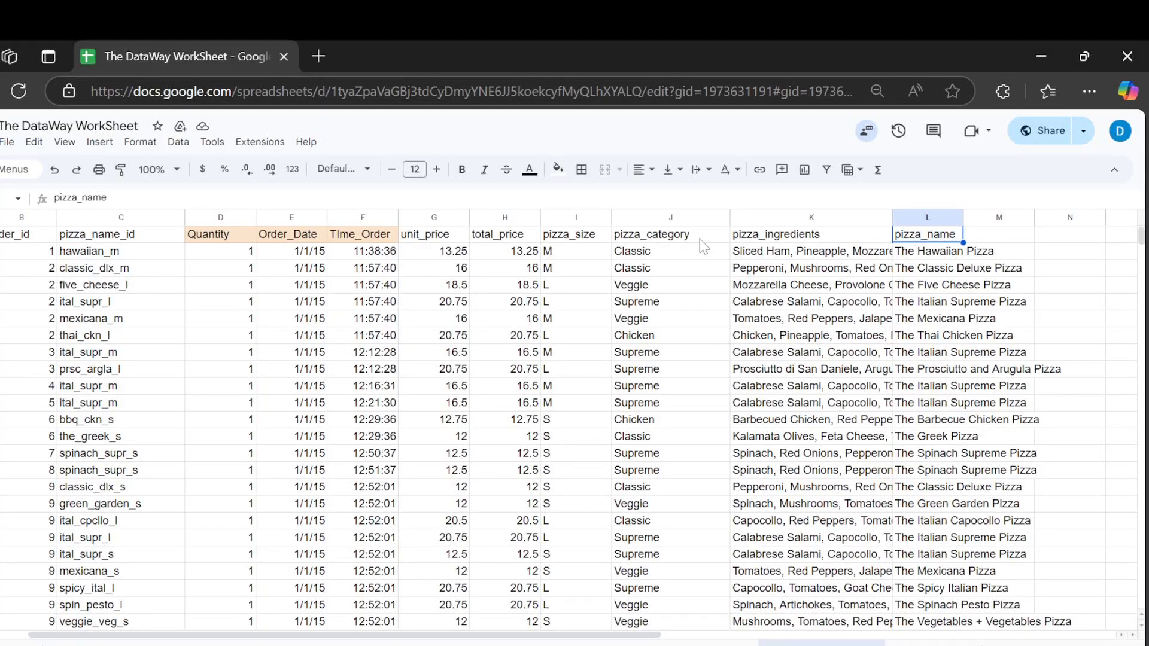
key("Left")
key("Left")
key("Left")
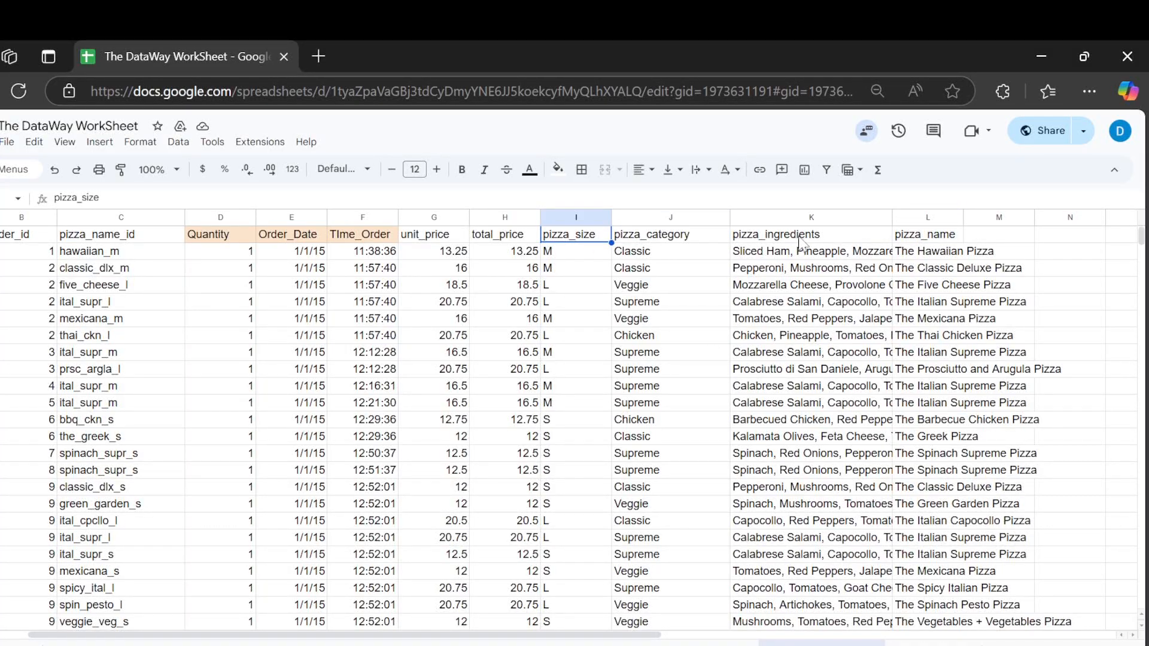
left_click(453, 237)
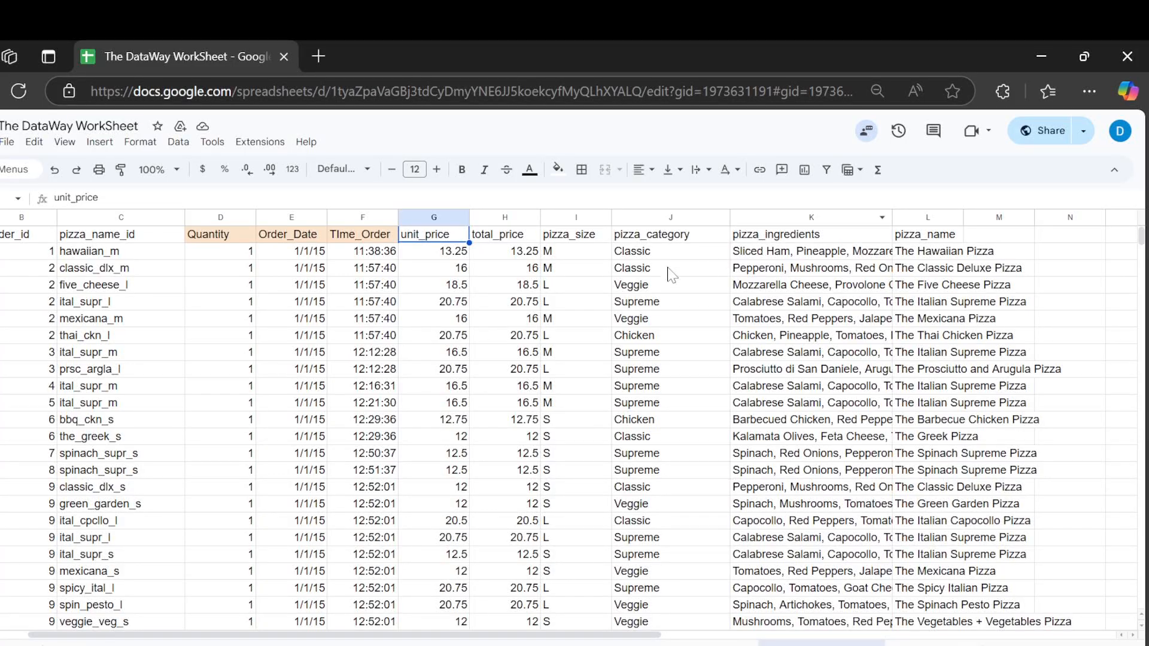
- Review the pizza_category values in the dataset and compare the fourth record's category with its pizza name and size
left_click_drag(670, 268, 675, 472)
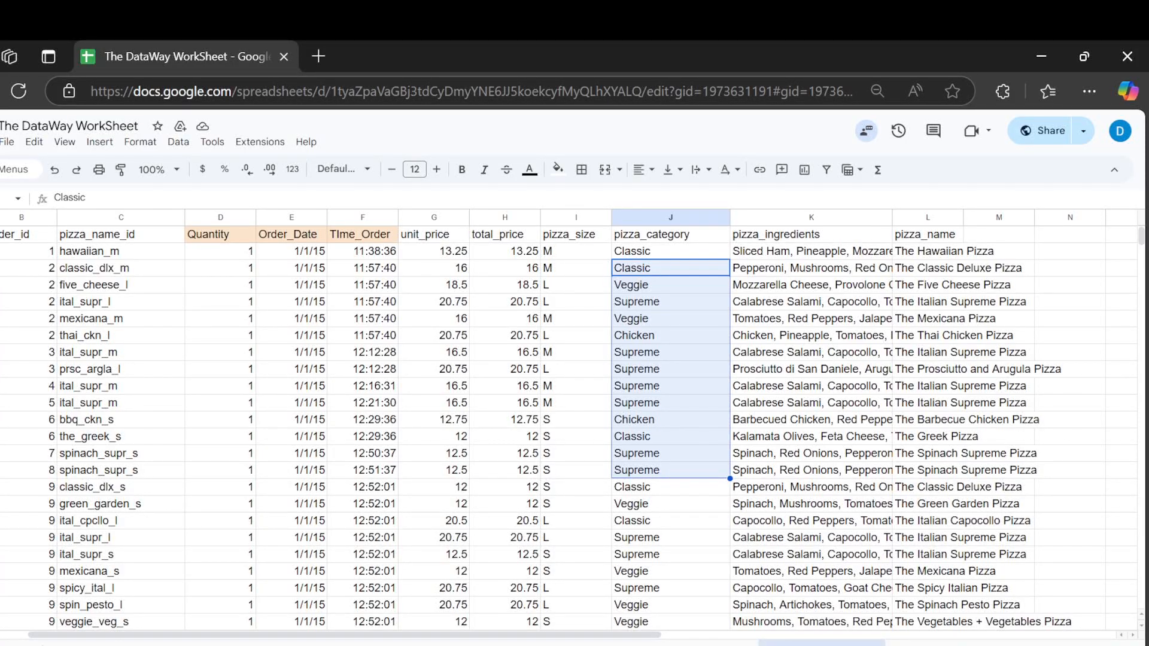
left_click(844, 643)
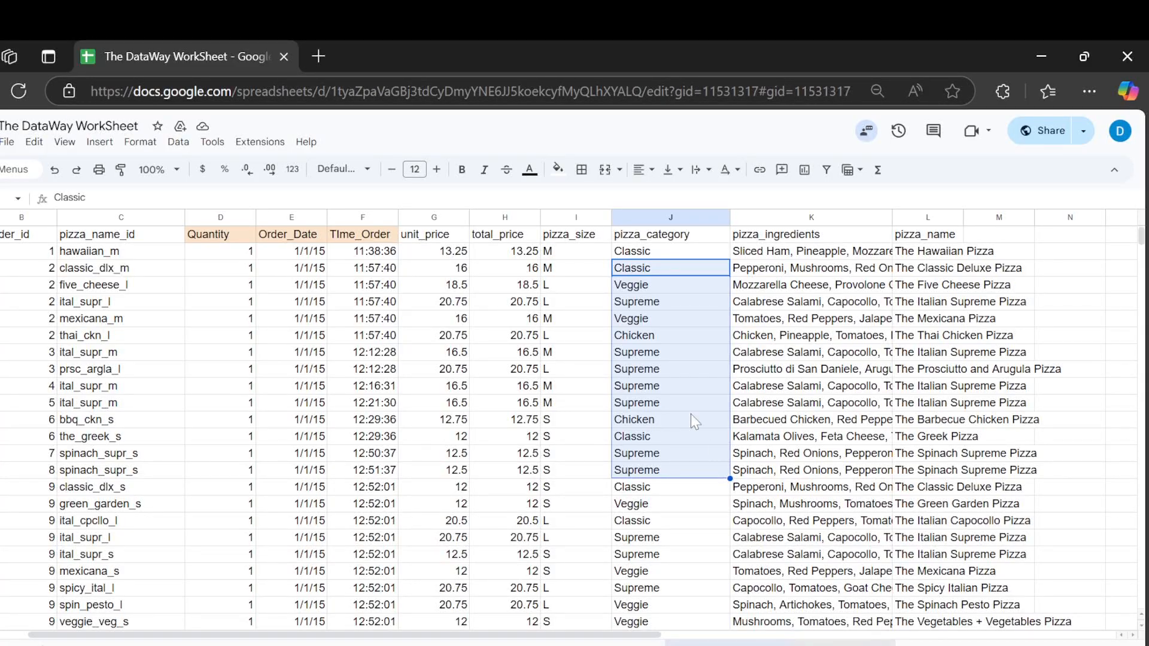
left_click(726, 643)
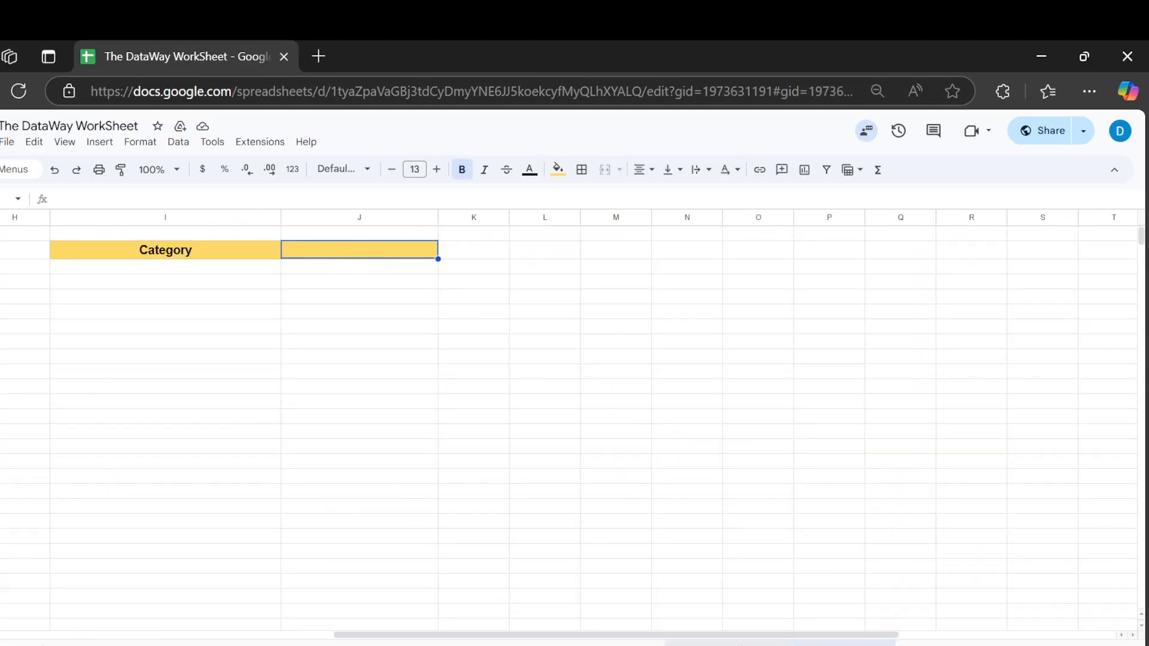
left_click(667, 352)
left_click(667, 320)
left_click(667, 299)
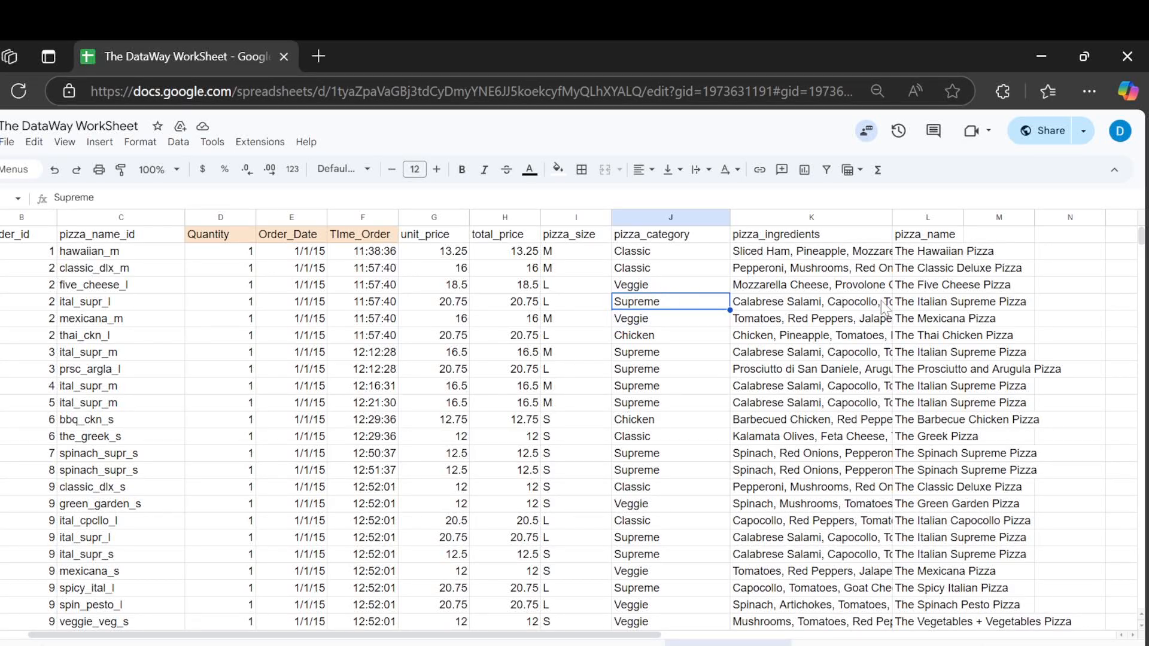
left_click(947, 305)
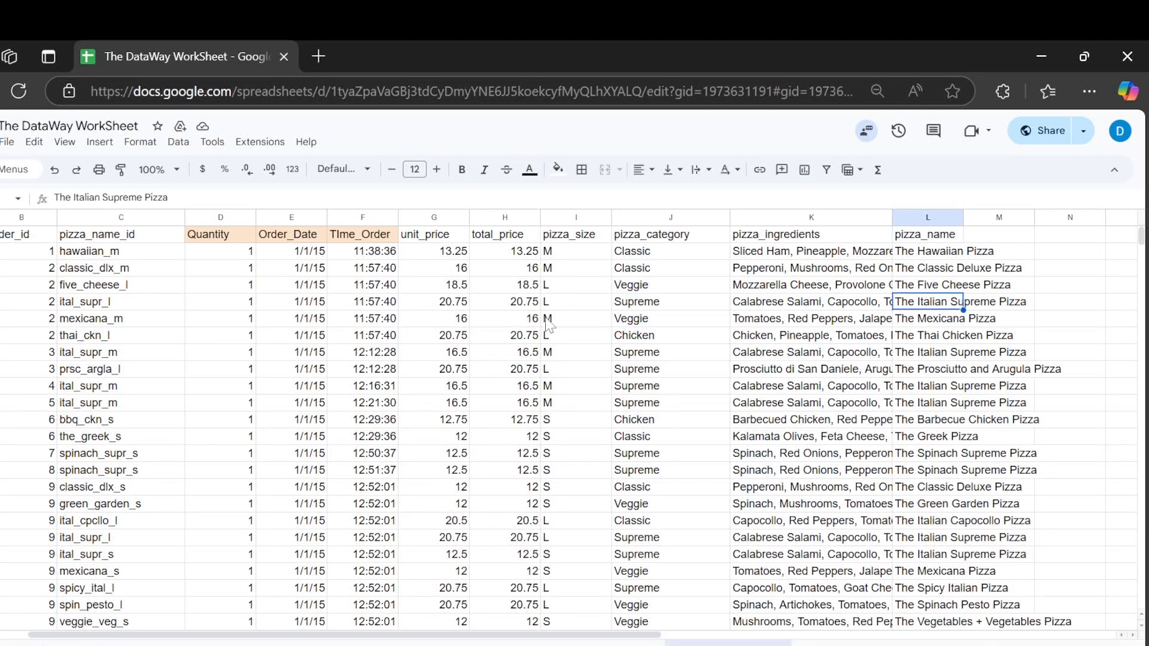
left_click(565, 305)
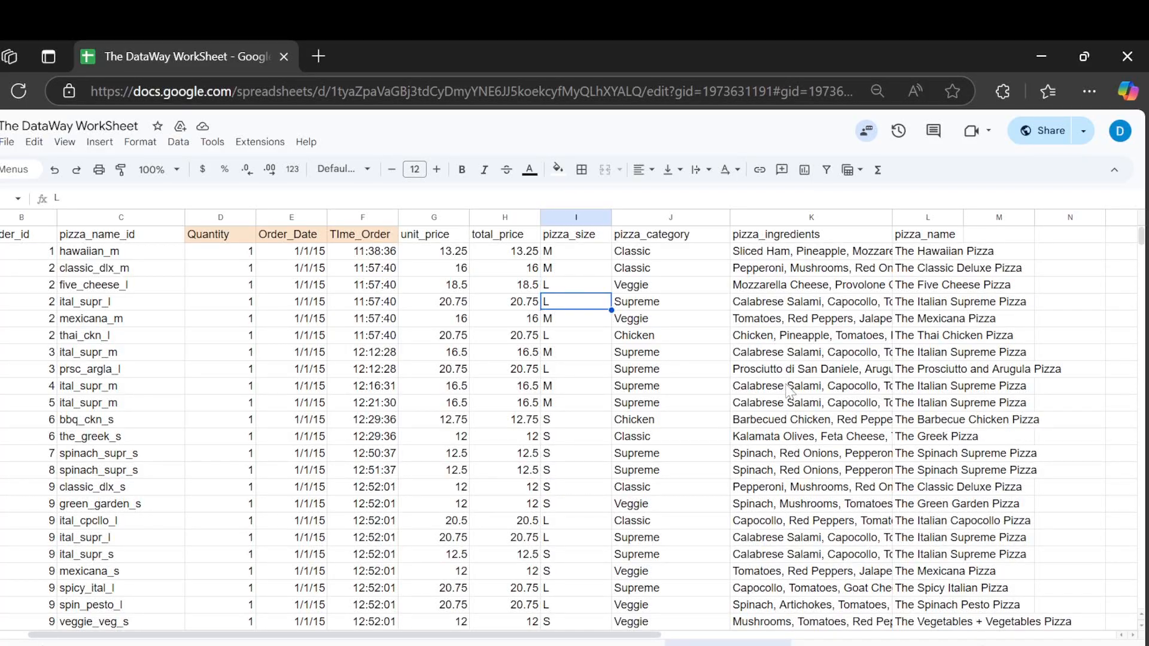
scroll(844, 347, "down", 12)
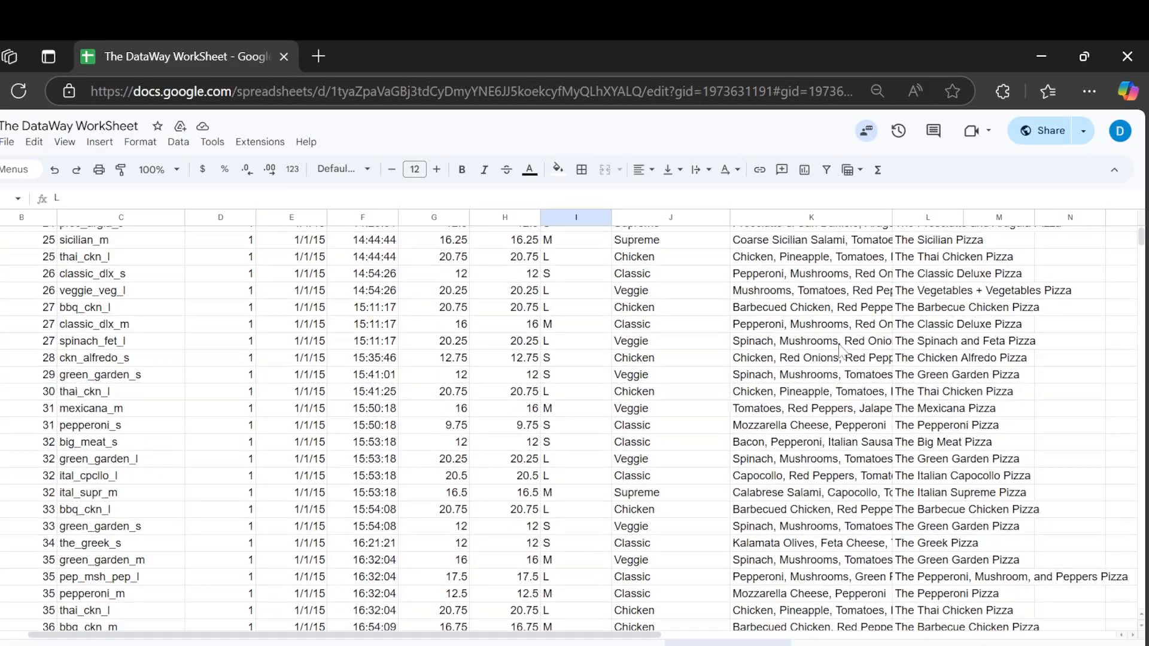
scroll(844, 350, "up", 12)
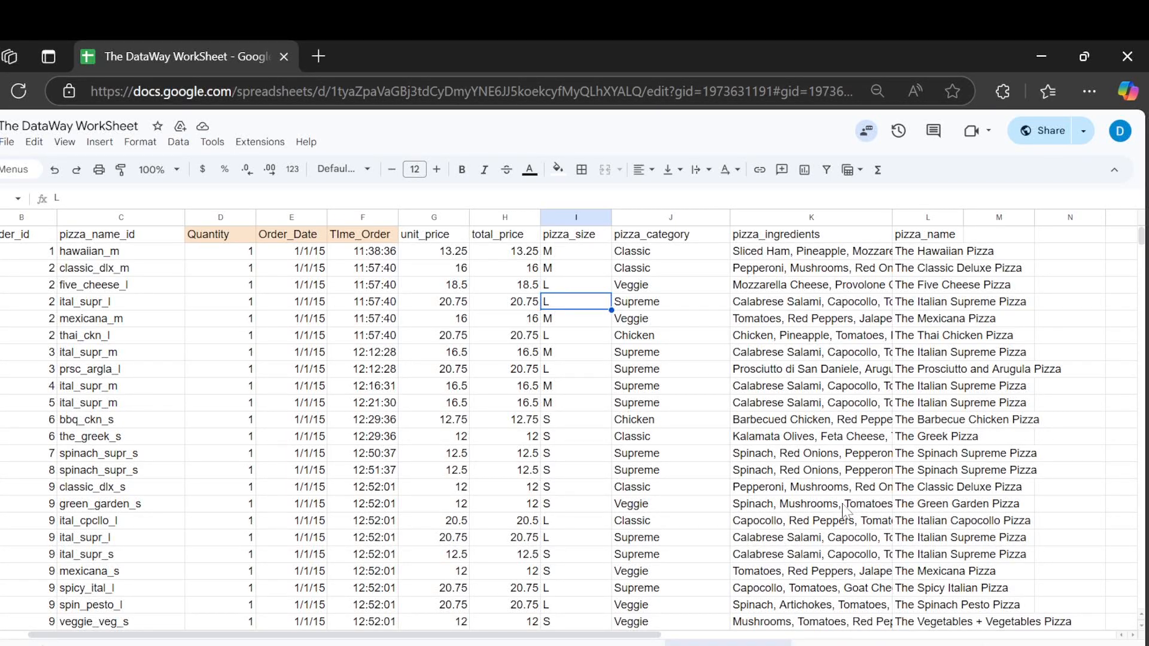
- List the unique pizza categories in cell R1 of the Data Validation sheet with =UNIQUE('pizza sales dataset'!J2:J)
left_click(832, 643)
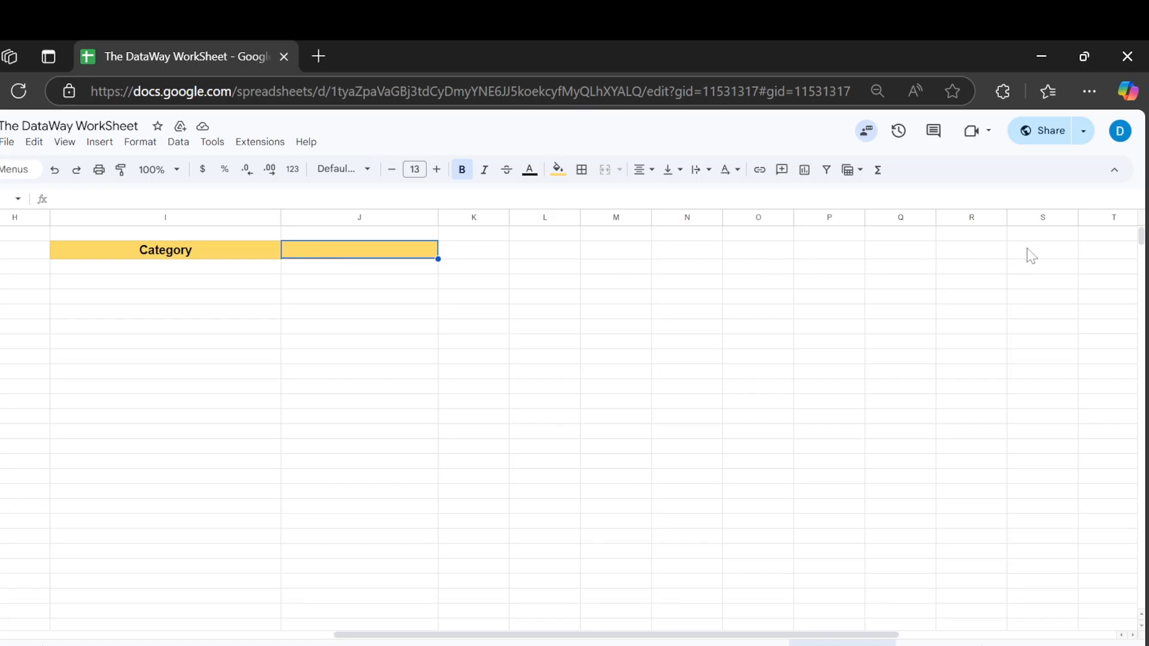
left_click(979, 234)
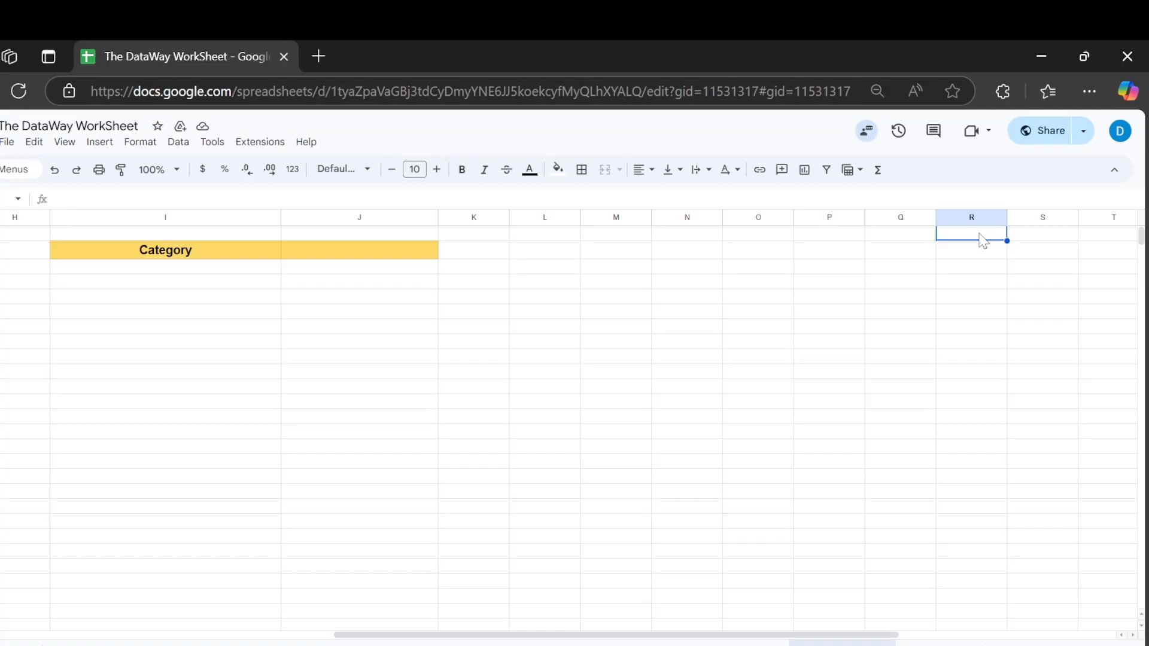
left_click(742, 645)
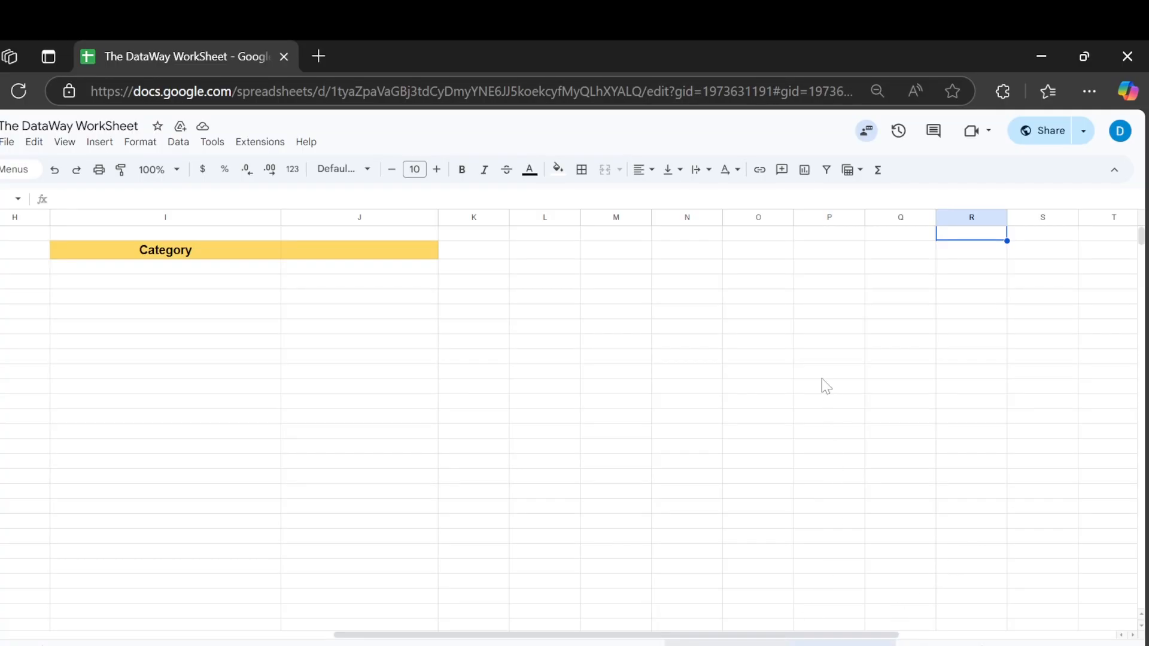
scroll(681, 359, "down", 5)
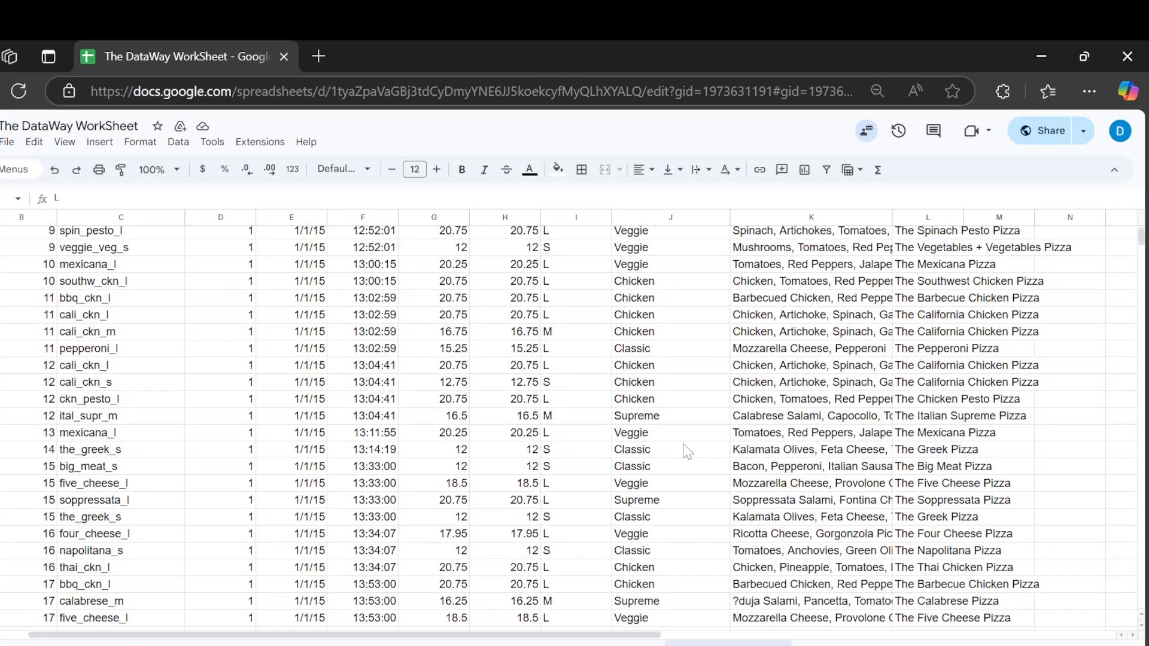
scroll(687, 452, "up", 5)
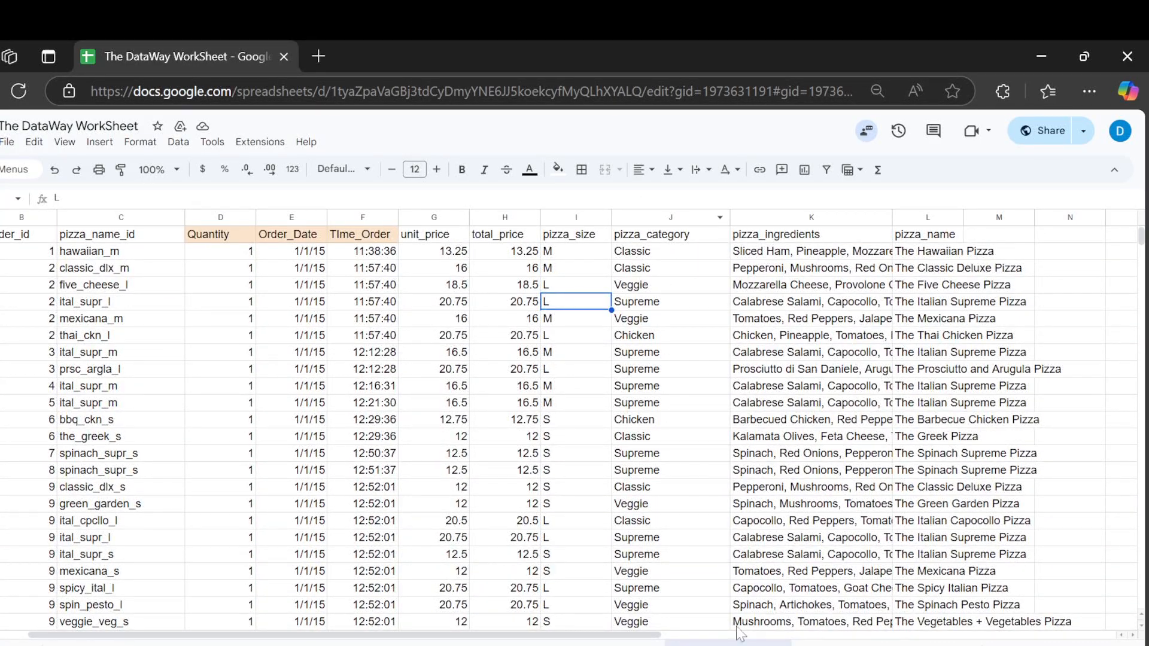
left_click(841, 641)
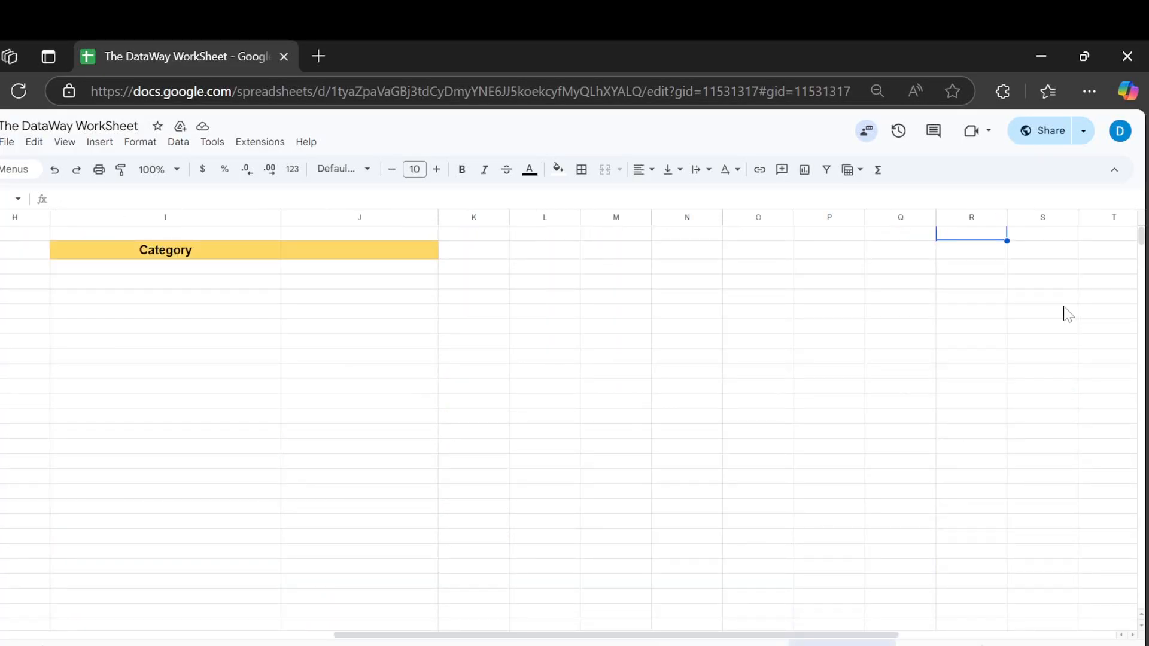
type("=uniq")
key("Tab")
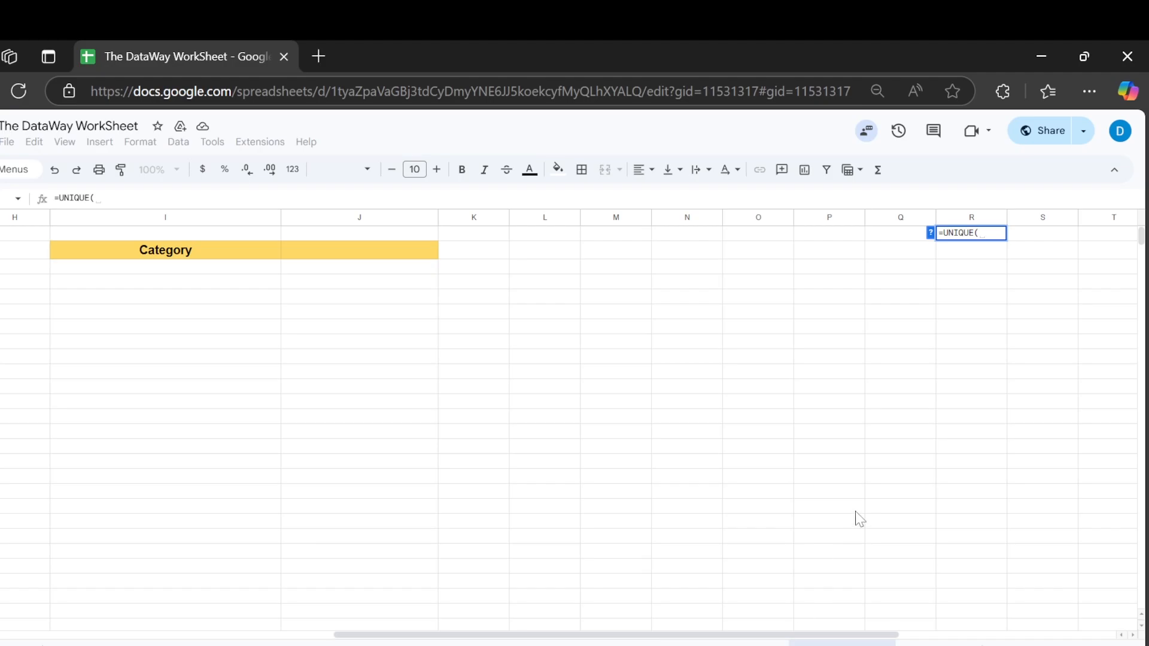
left_click(777, 640)
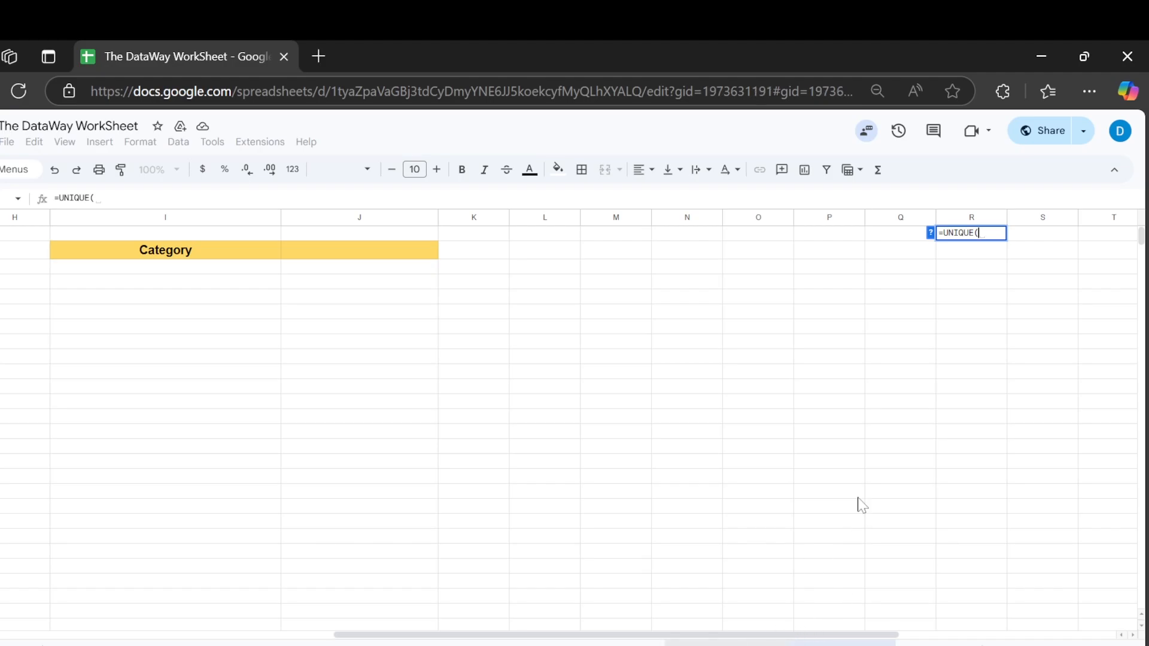
left_click(647, 220)
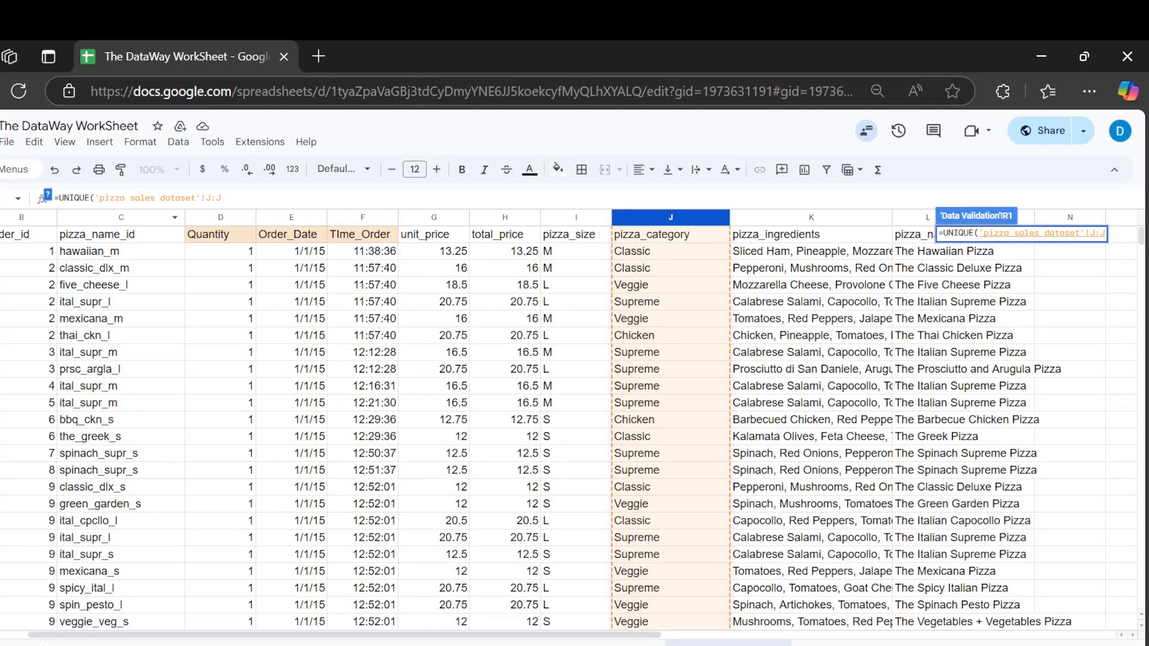
type("2")
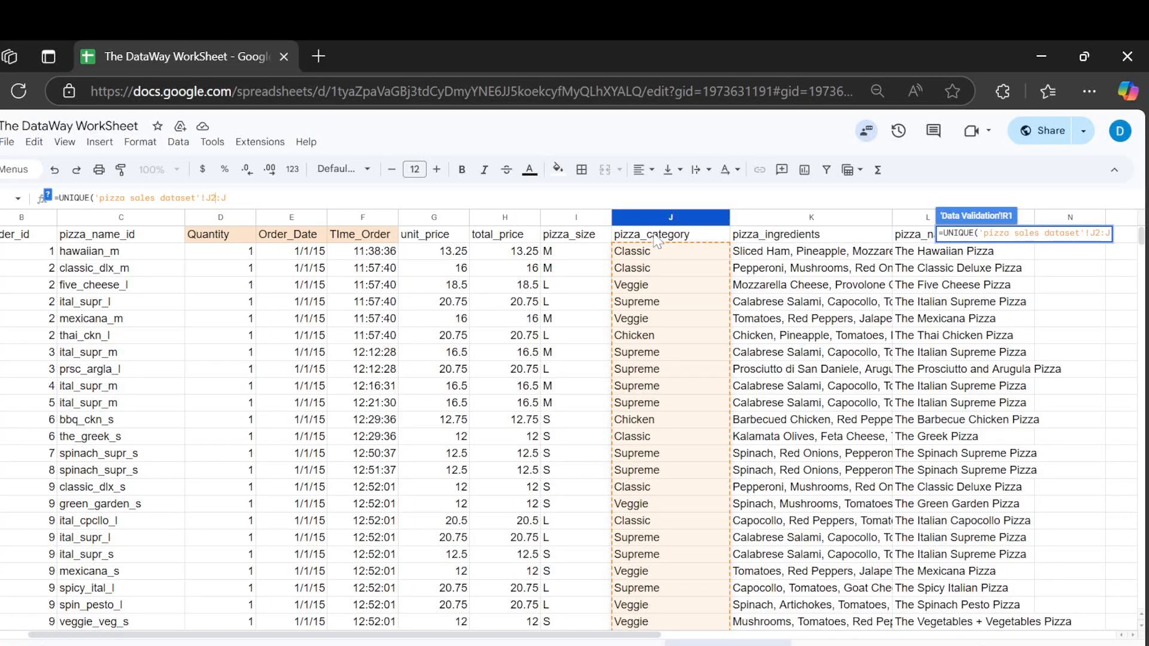
type(")")
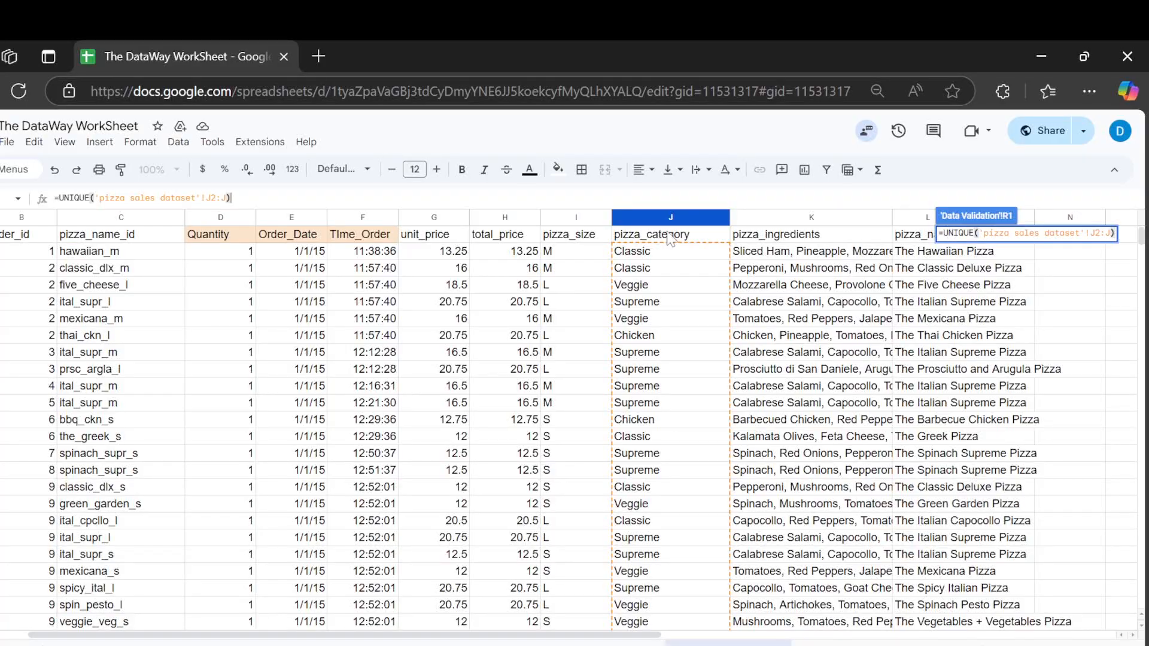
key("Return")
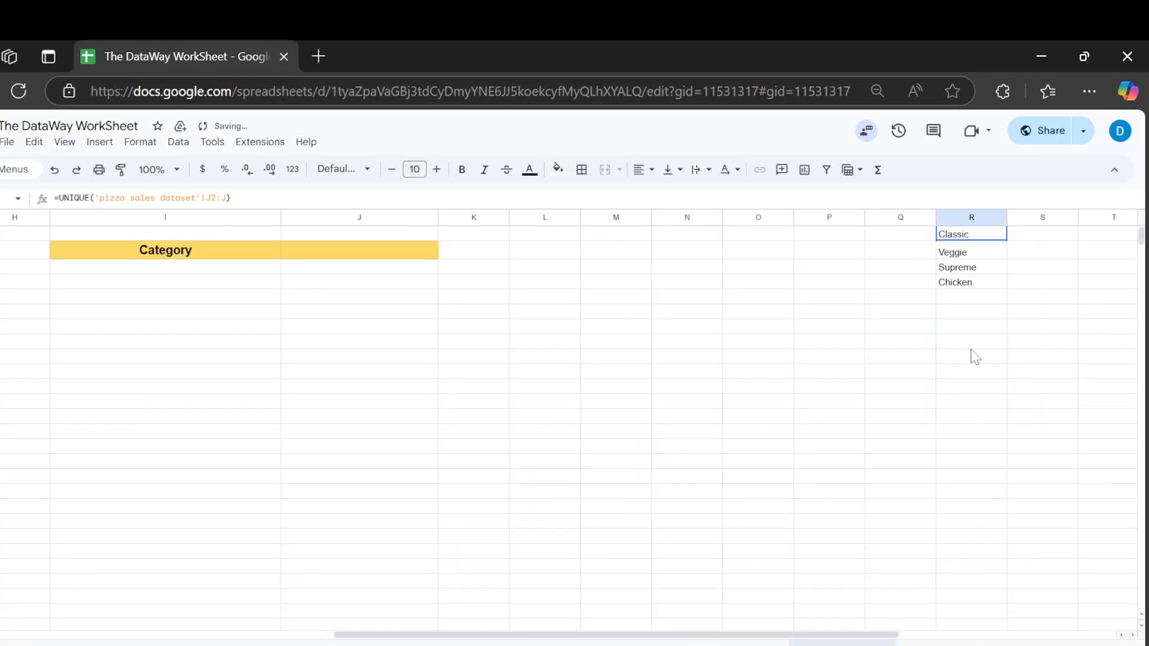
- Set the font size of the unique category list in column R to 13
left_click(976, 358, "shift")
left_click(438, 169)
left_click(438, 170)
left_click(438, 170)
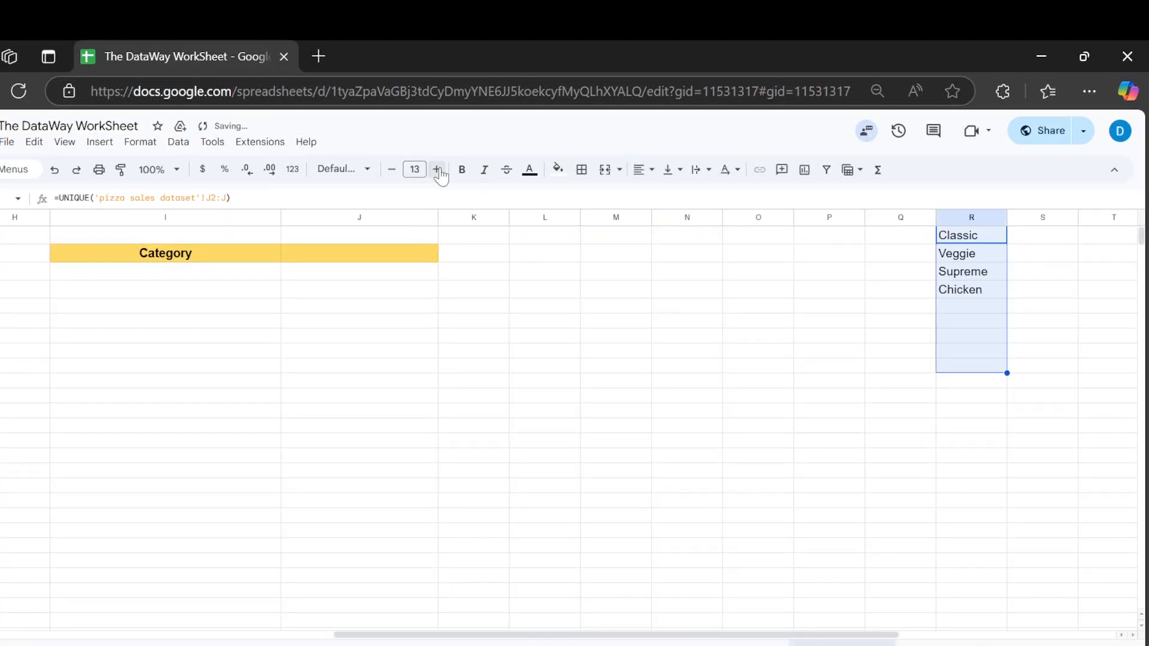
left_click(940, 367)
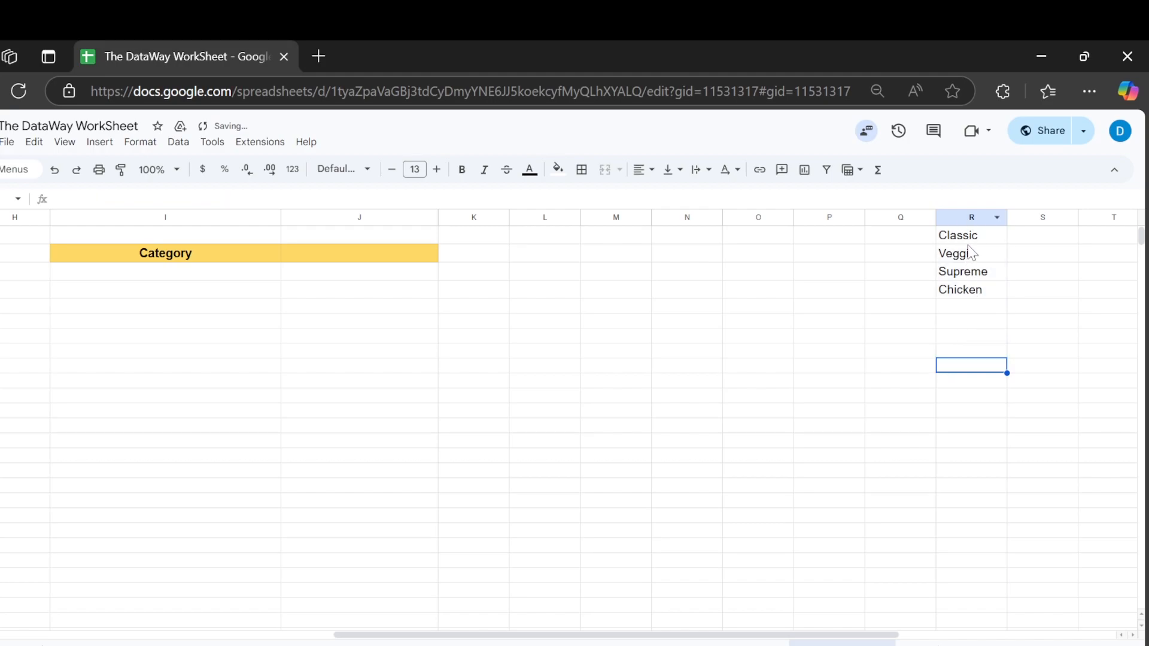
- Move the four-item category list from column R to start at O1, and select the blank cell J2 beside Category
left_click_drag(969, 238, 970, 290)
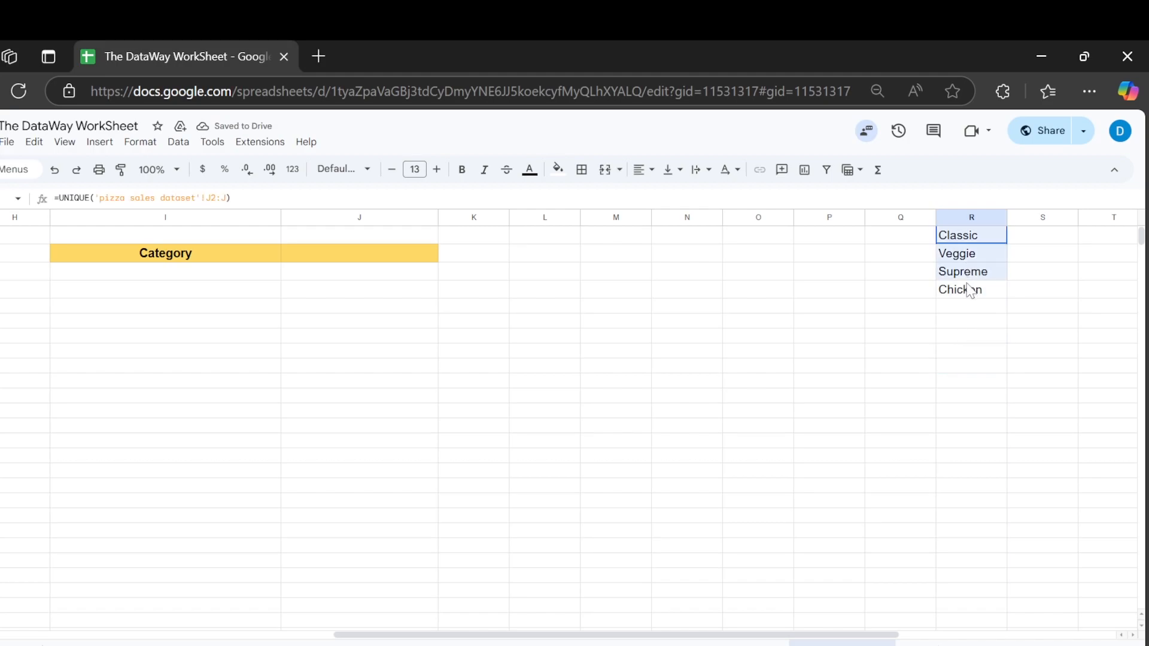
left_click_drag(933, 240, 772, 249)
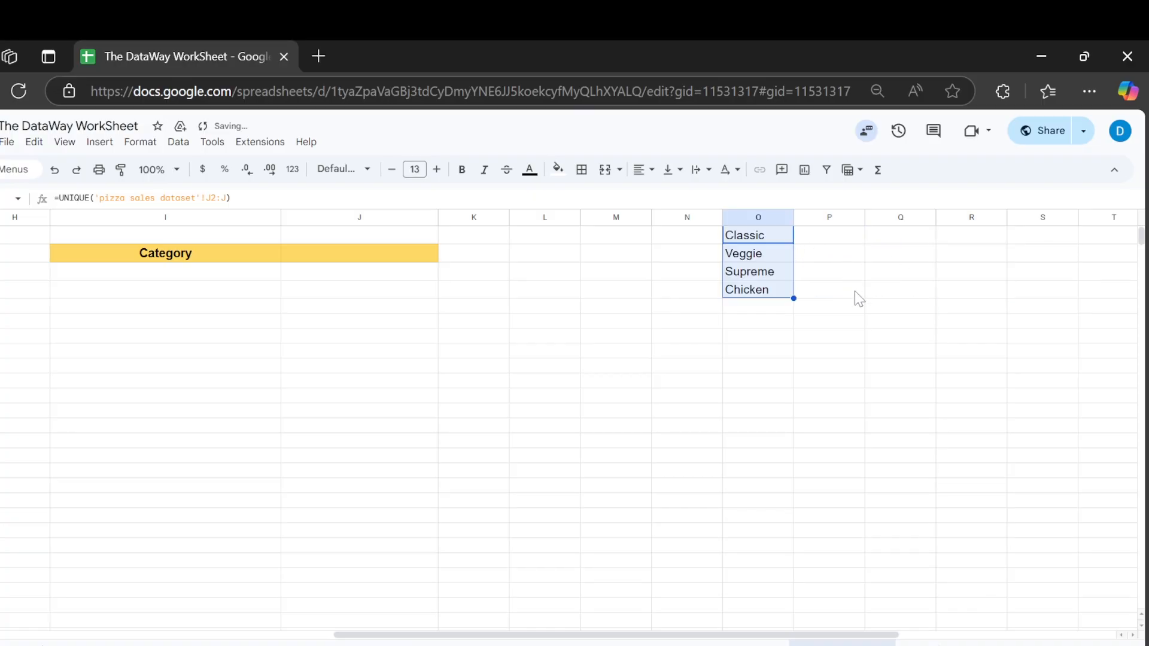
left_click(740, 323)
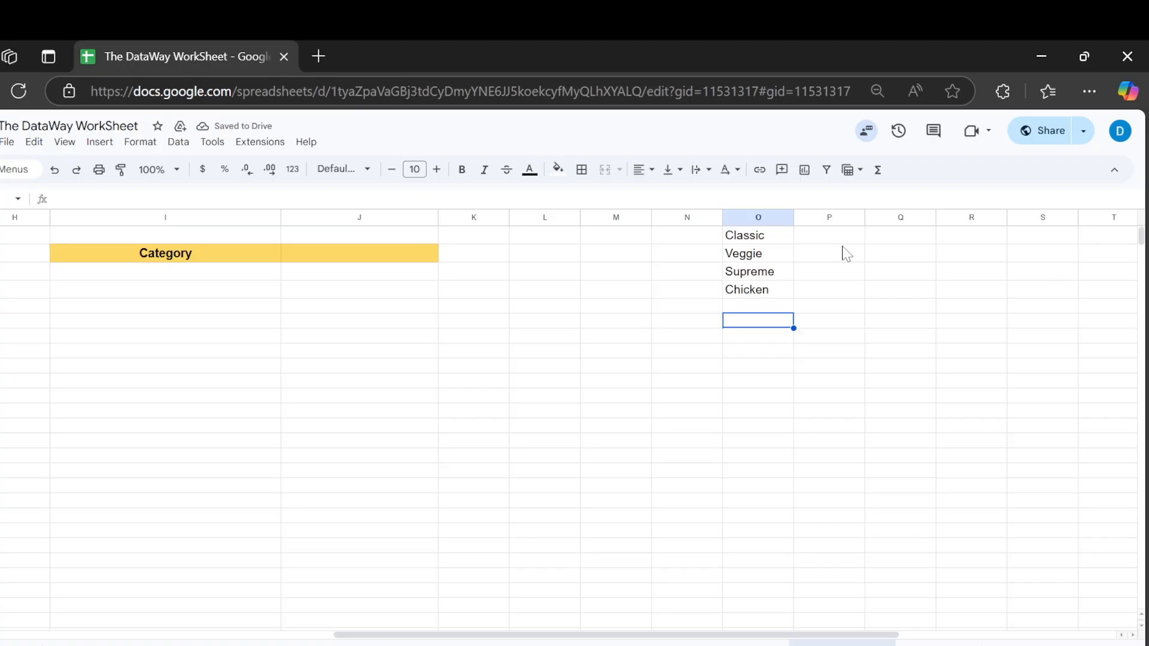
left_click(383, 255)
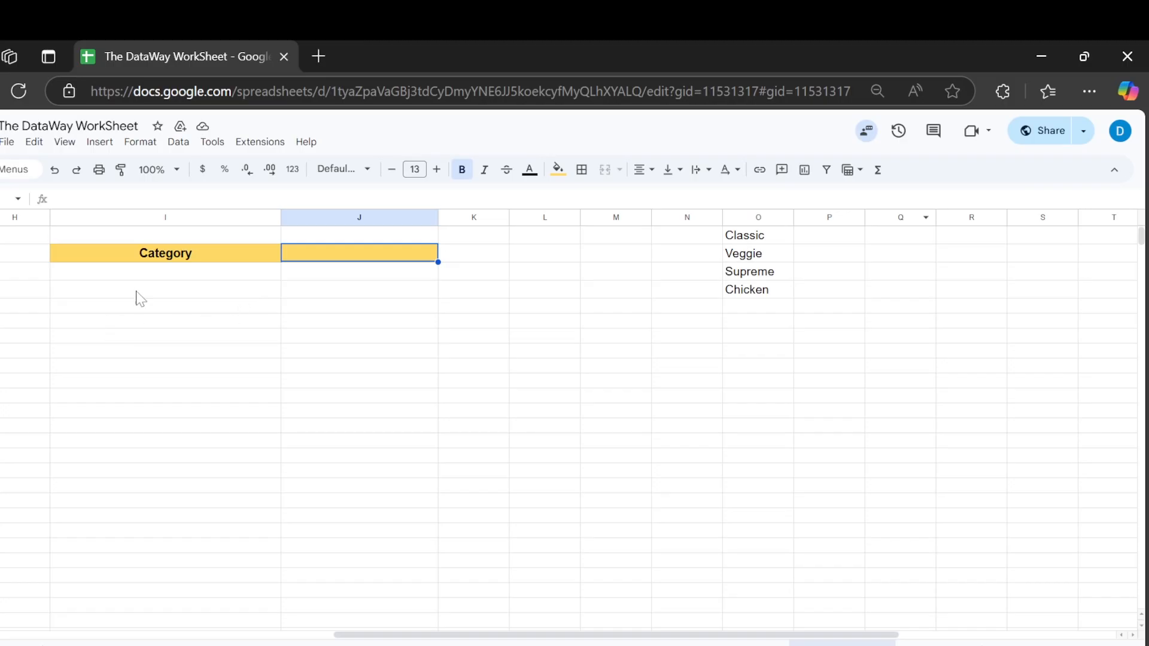
- Insert a drop-down data validation rule in cell J2 beside Category
left_click_drag(162, 264, 348, 254)
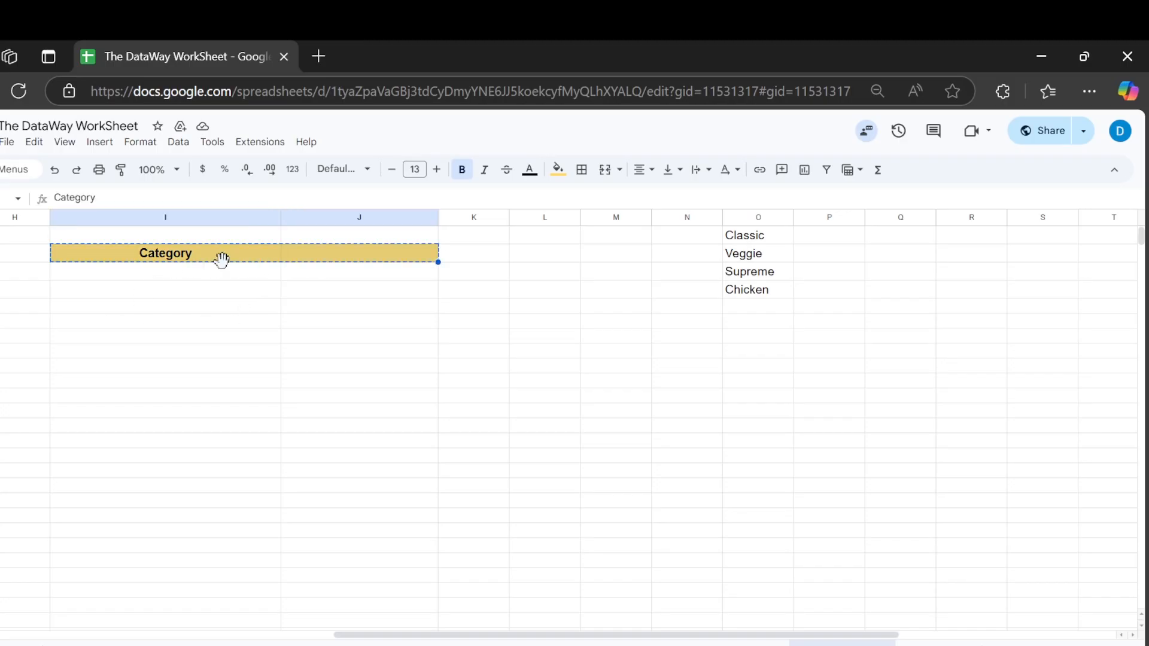
left_click(369, 247)
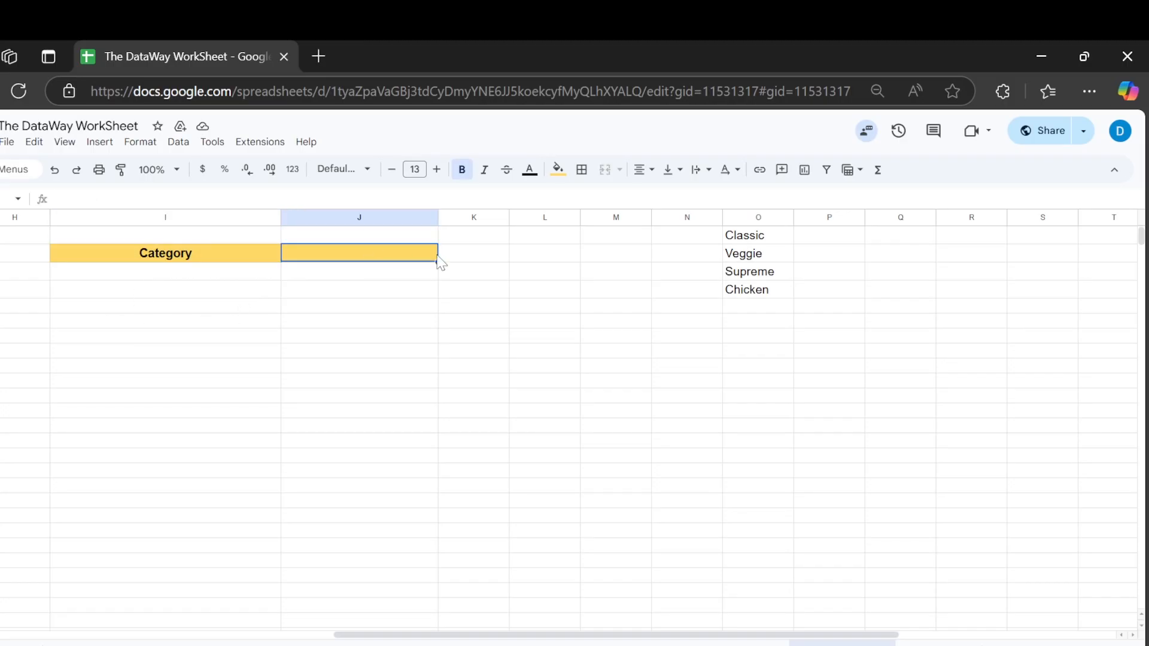
left_click(486, 257)
left_click(351, 259)
right_click(349, 261)
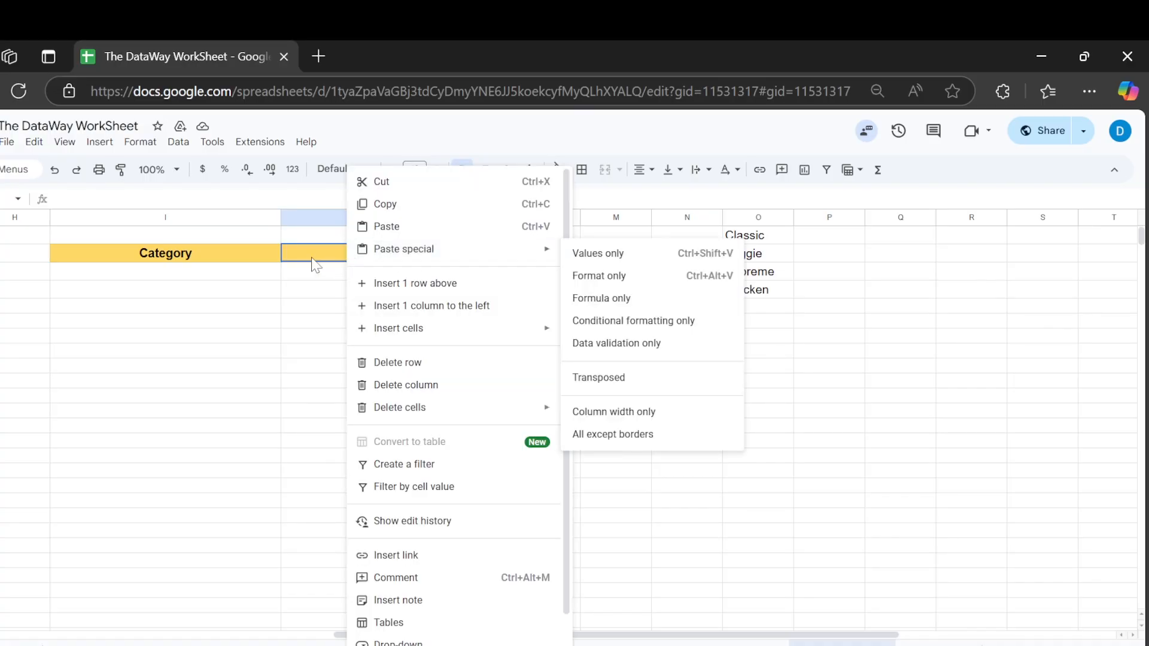
scroll(437, 580, "down", 1)
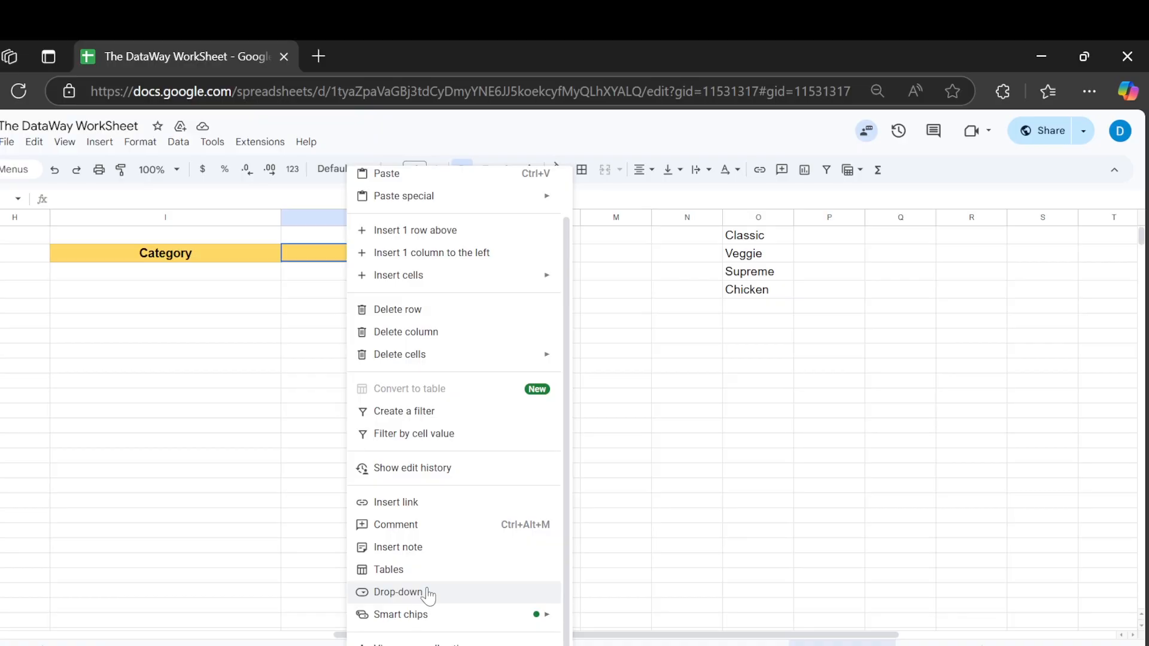
left_click(426, 593)
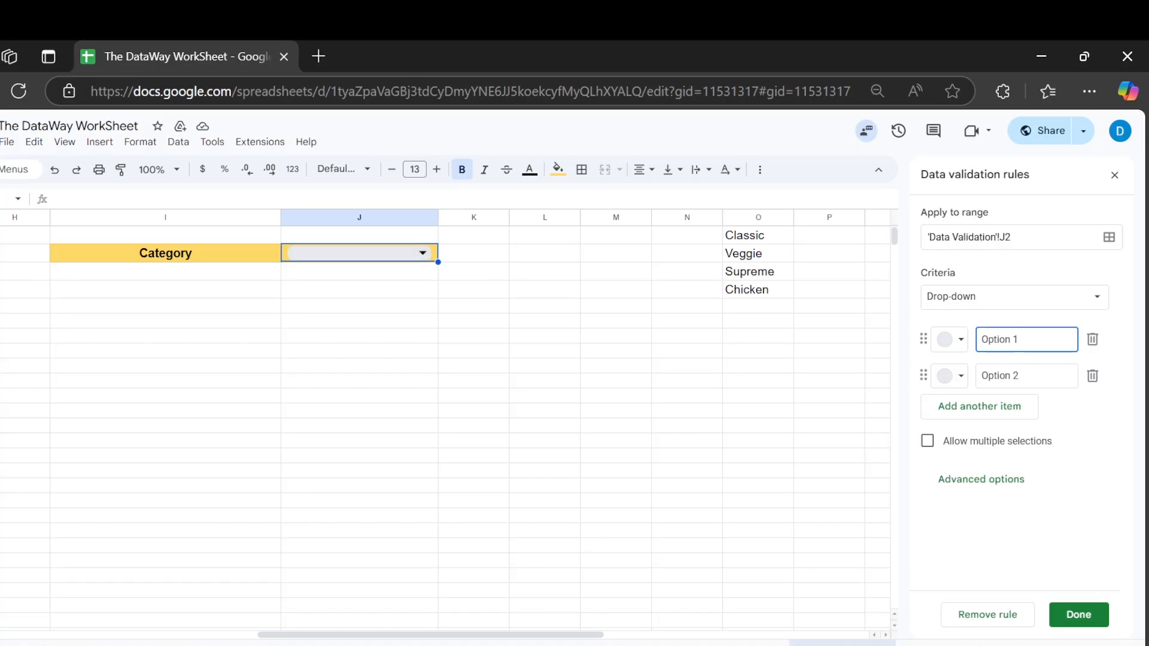
- Change the drop-down rule's range to 'Data Validation'!J12:J16 and save the rule
left_click(1110, 237)
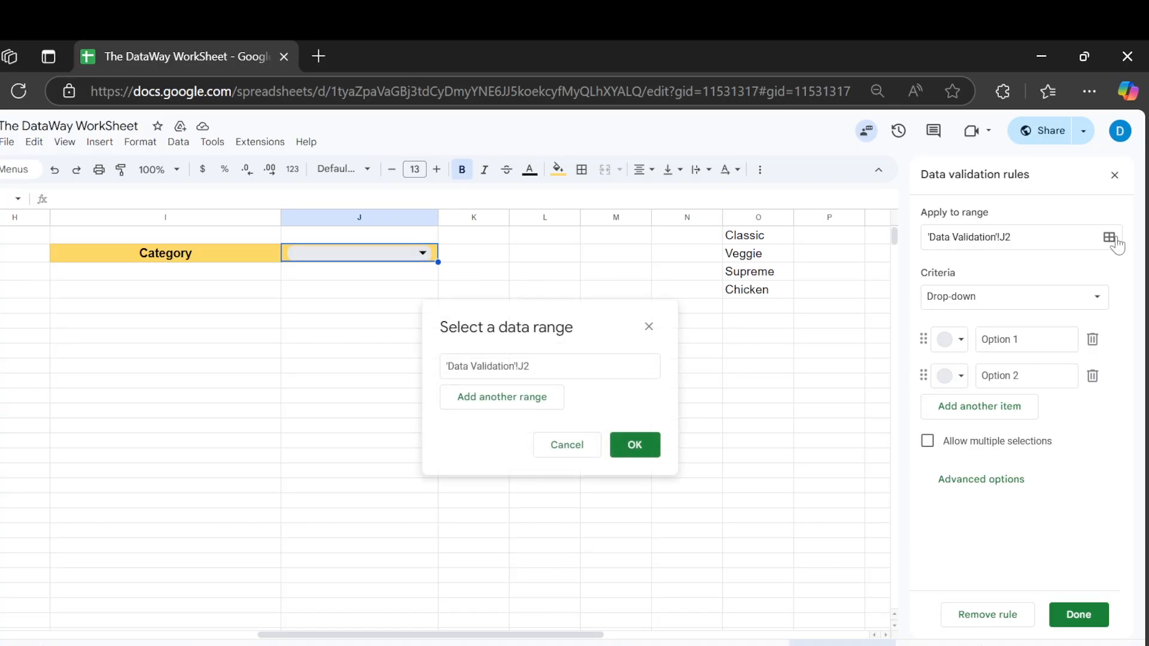
left_click(631, 445)
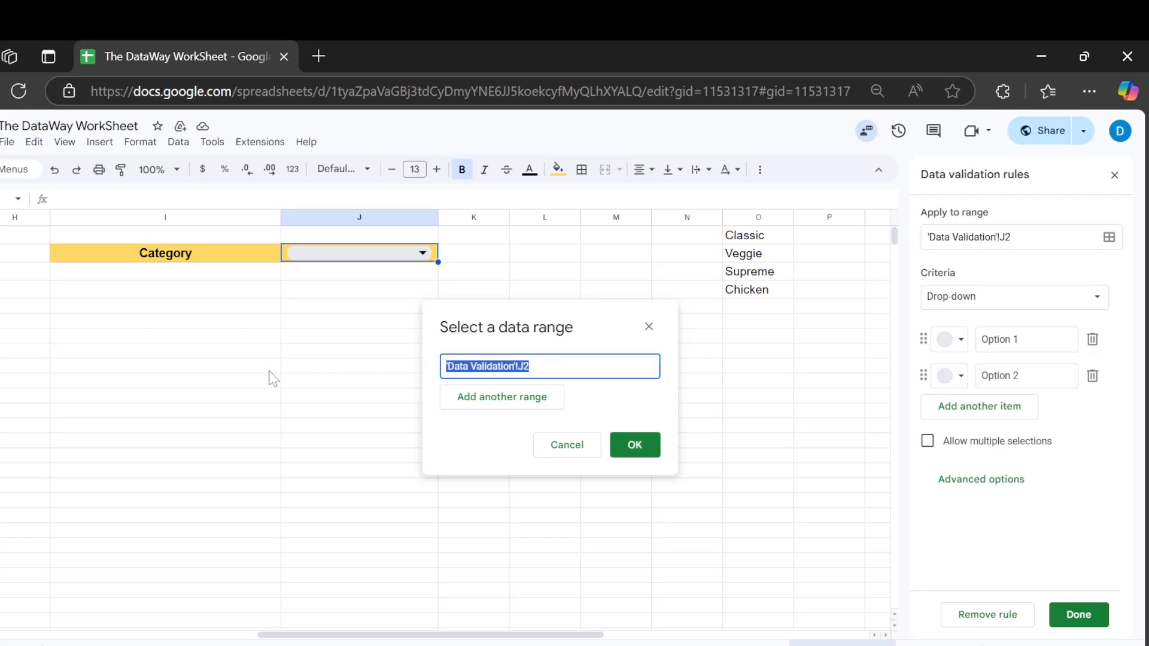
key("BackSpace")
left_click_drag(353, 410, 359, 473)
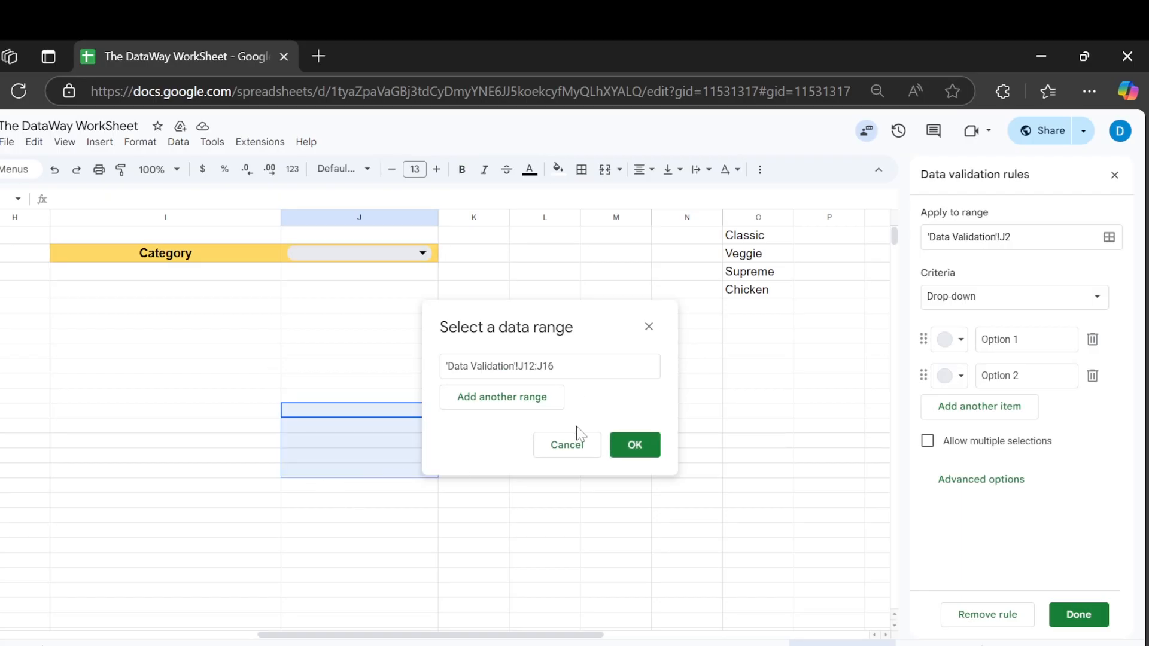
left_click(636, 444)
left_click(1079, 615)
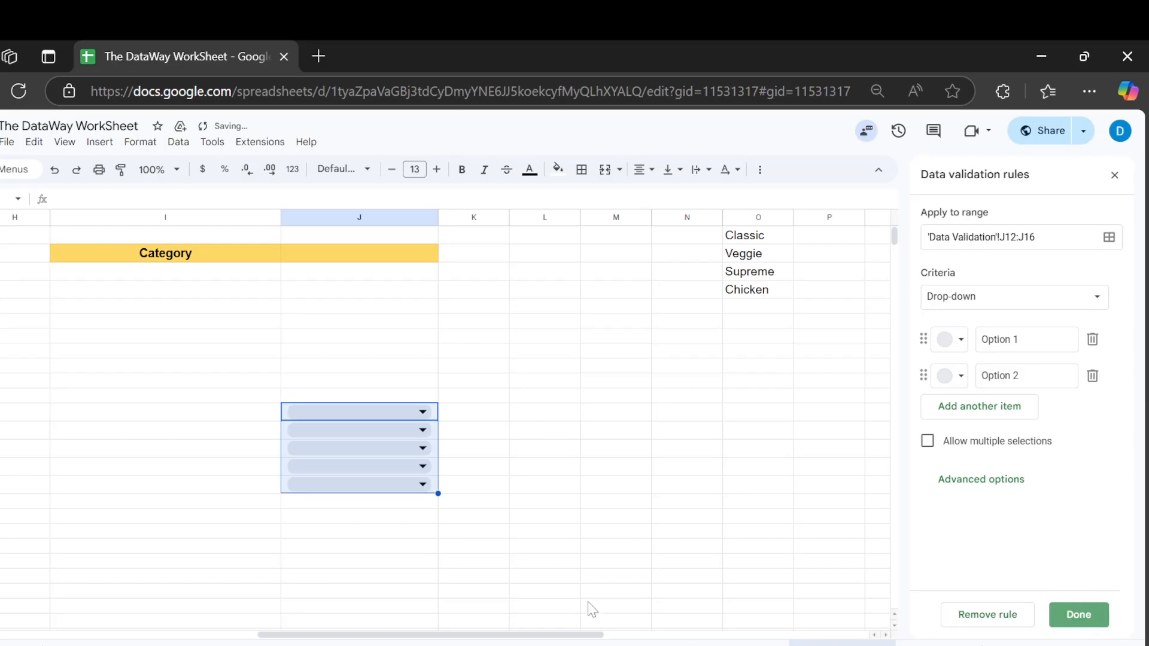
- Examine the choices offered by the drop-down in cell J12
left_click(503, 546)
left_click(413, 415)
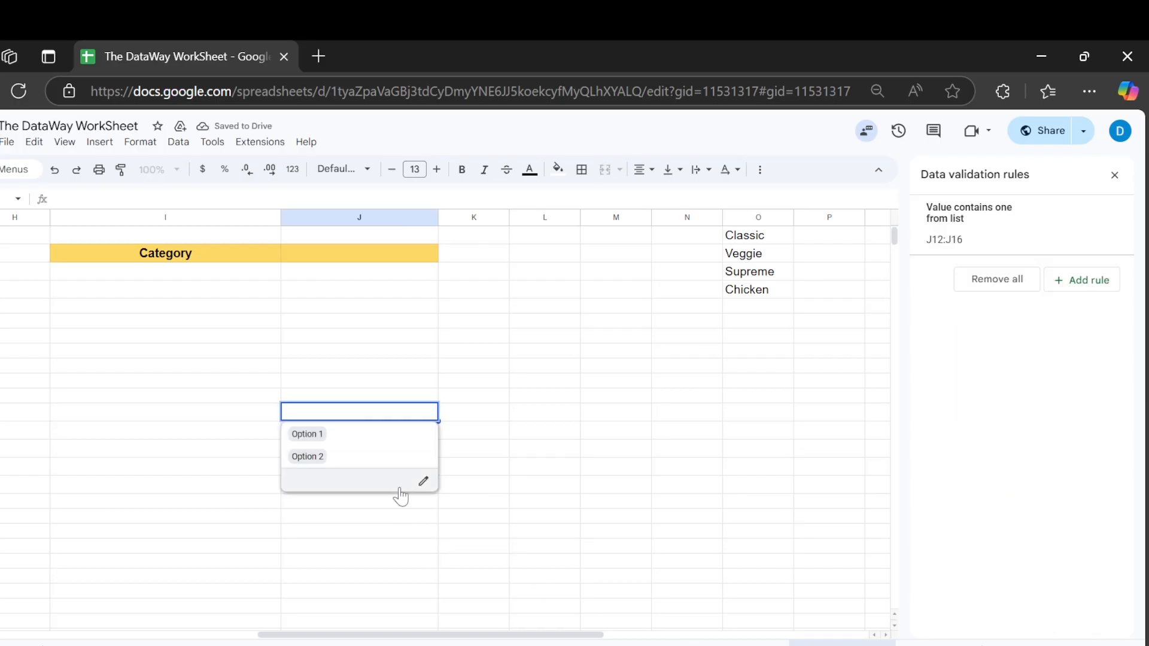
mouse_move(384, 511)
left_mouse_down()
mouse_move(385, 502)
mouse_move(377, 529)
left_mouse_up()
left_click(328, 527)
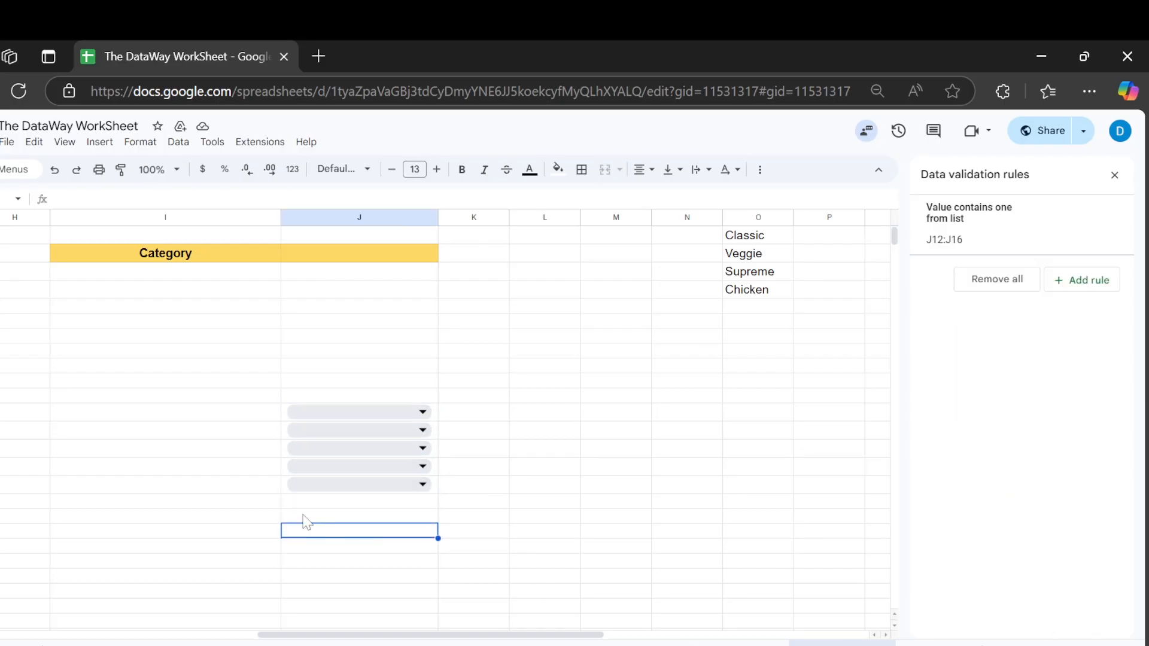
left_click(257, 418)
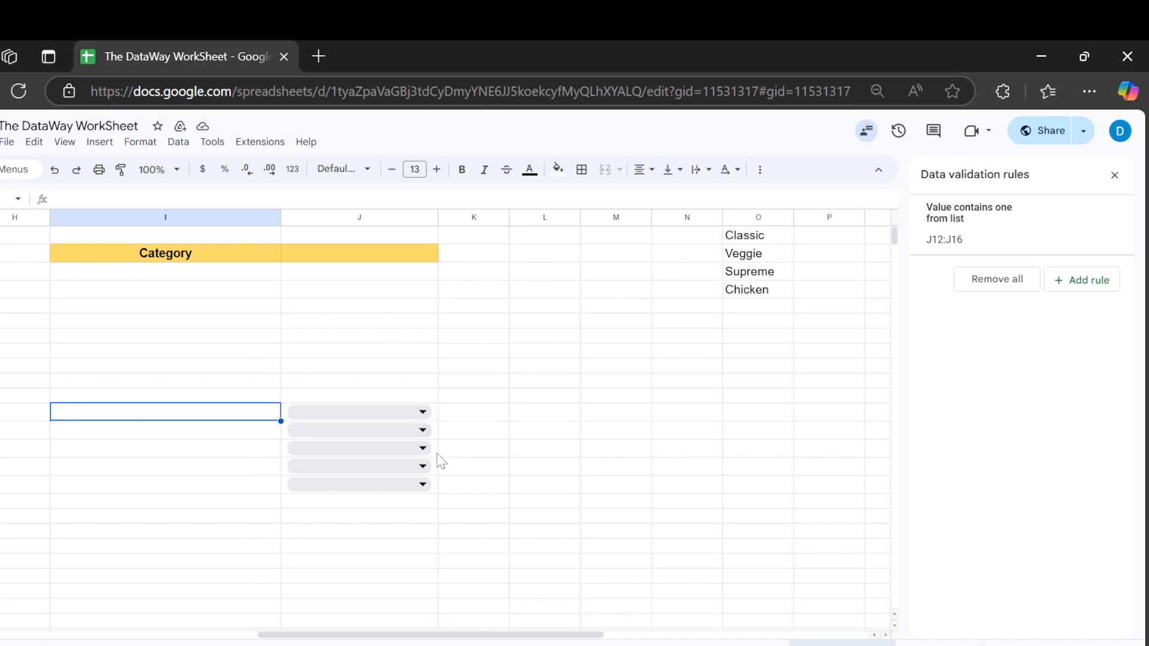
left_click(198, 515, "shift")
left_click(426, 411)
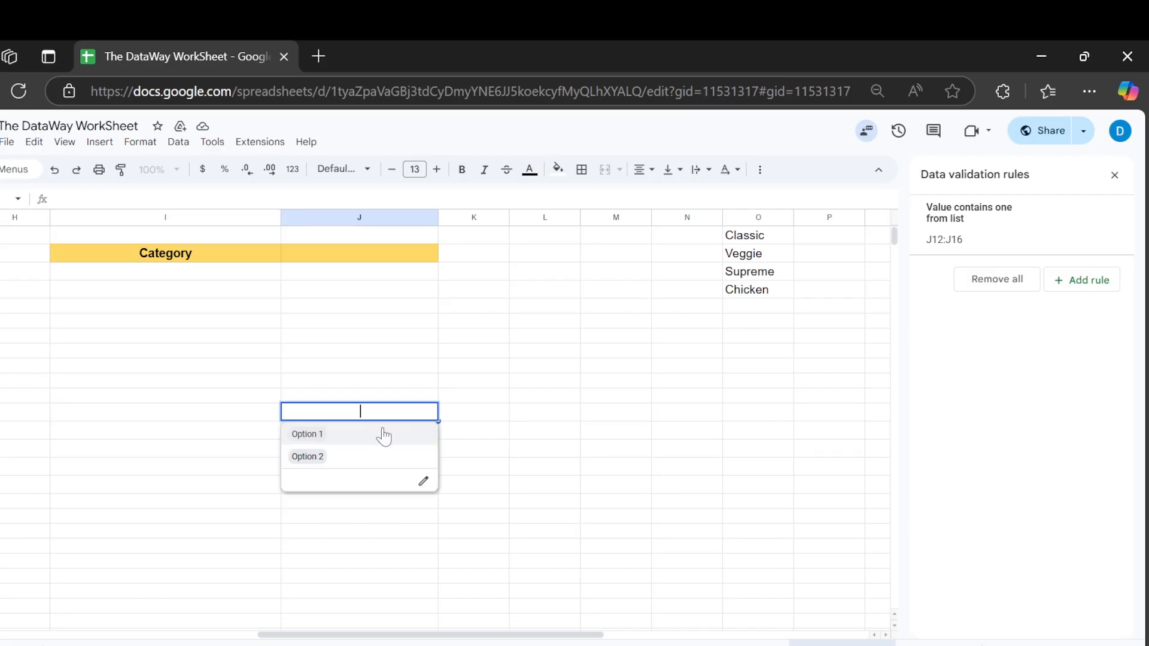
left_click(518, 429)
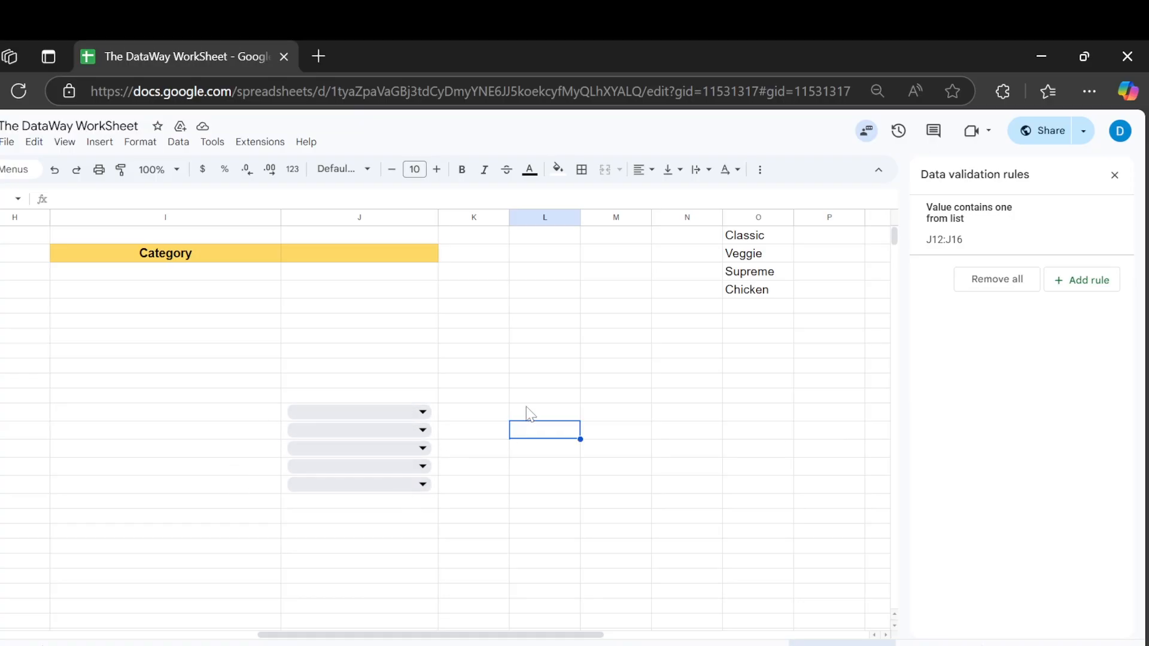
- Replace the two options of the J12:J16 drop-down rule with Yes and No, and save the rule
left_click(1078, 235)
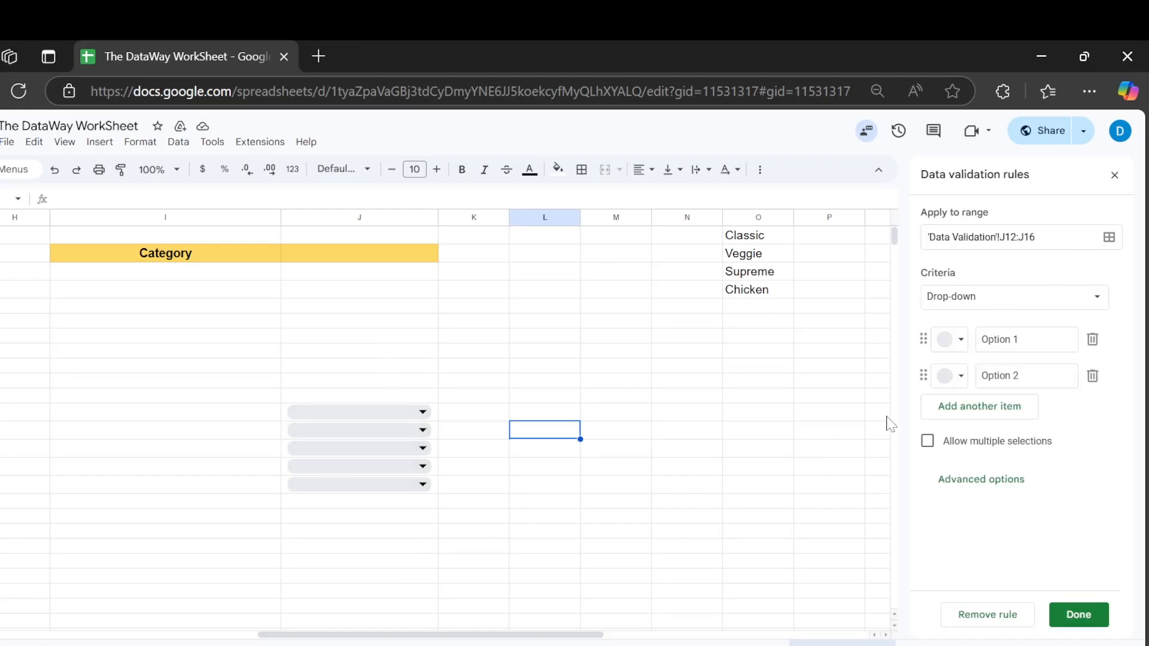
left_click_drag(516, 324, 759, 416)
left_click(1071, 339)
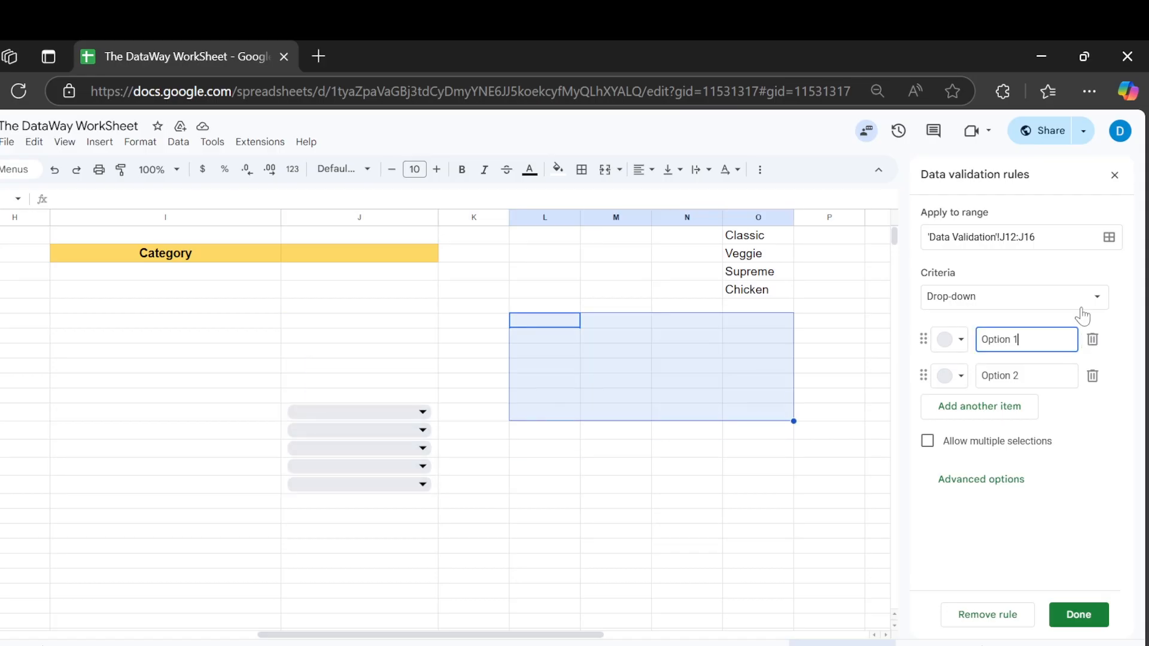
key("BackSpace")
key("BackSpace")
key("BackSpace")
key("BackSpace")
key("BackSpace")
key("BackSpace")
key("Tab")
key("Tab")
key("Tab")
key("Tab")
type("No")
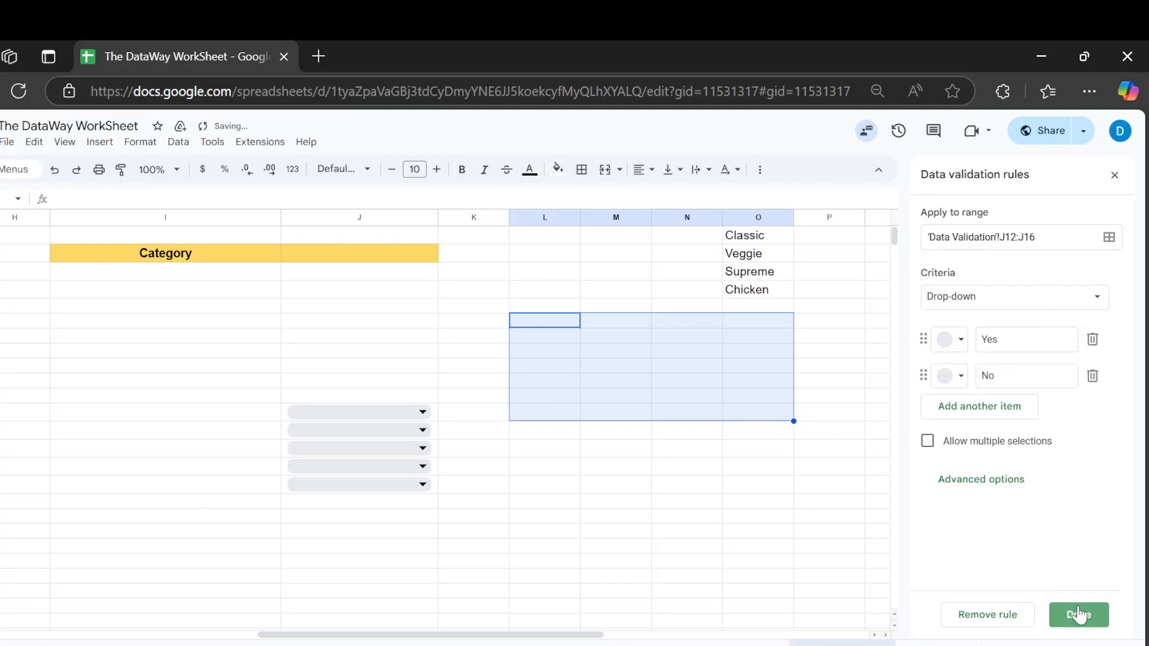
left_click(1074, 615)
- Check the choices offered by the drop-downs in J12 and J13
left_click(423, 412)
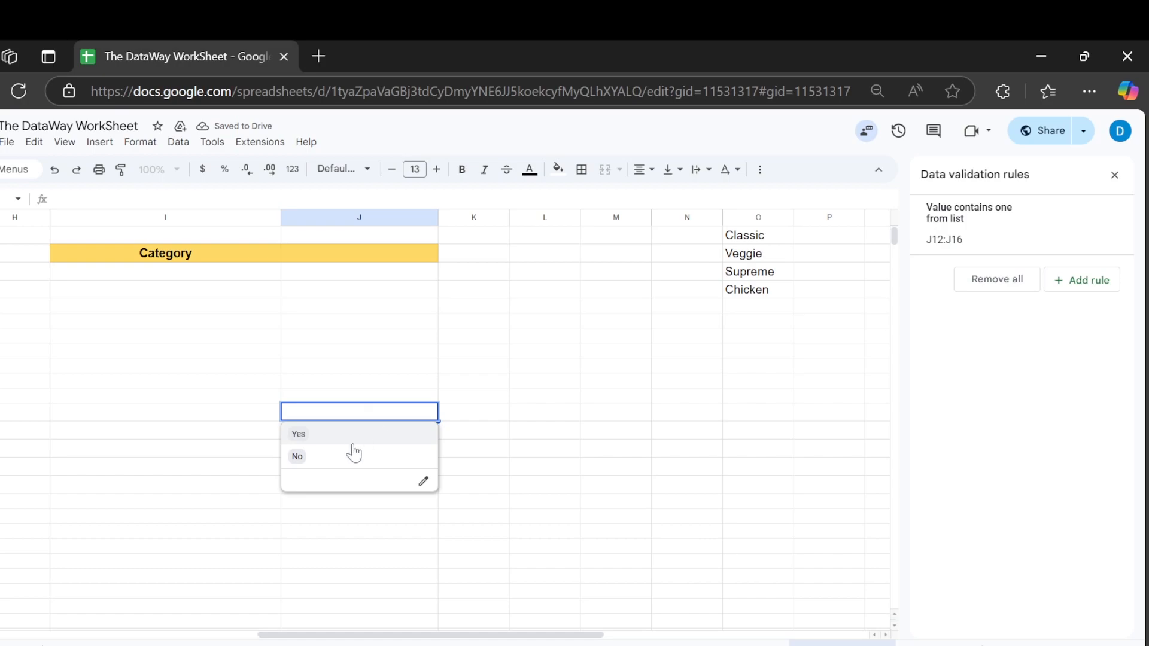
left_click(394, 367)
left_click(422, 430)
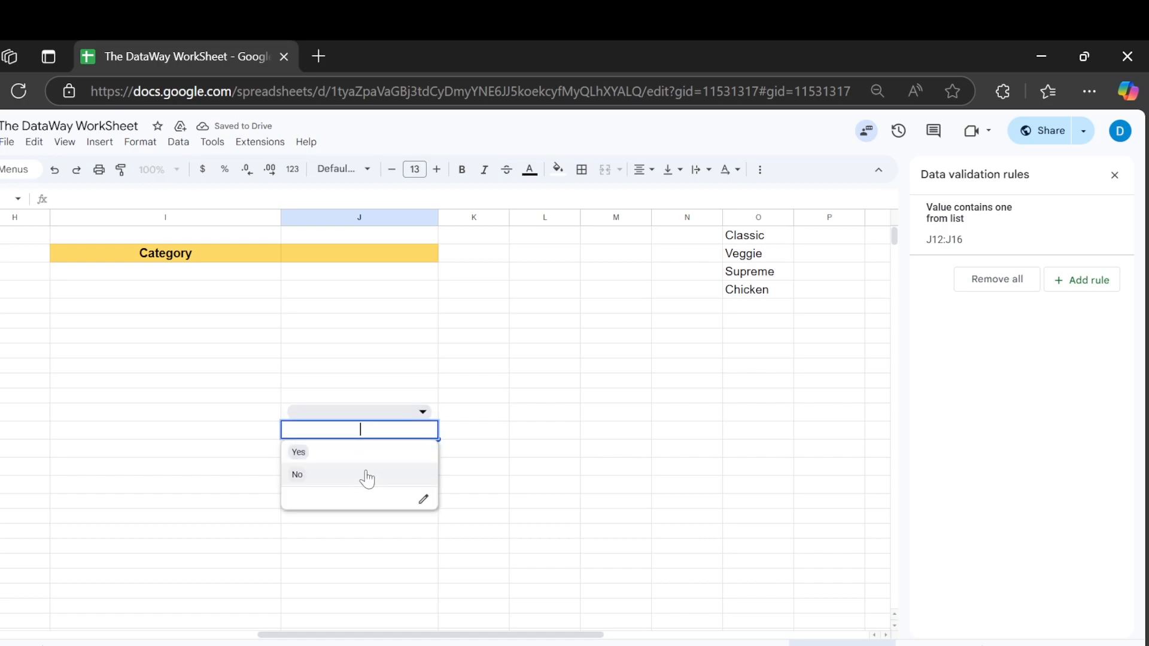
left_click(505, 448)
- Fill the drop-downs in J12 through J16 with Yes, No, No, Yes and No, in that order
left_click(382, 414)
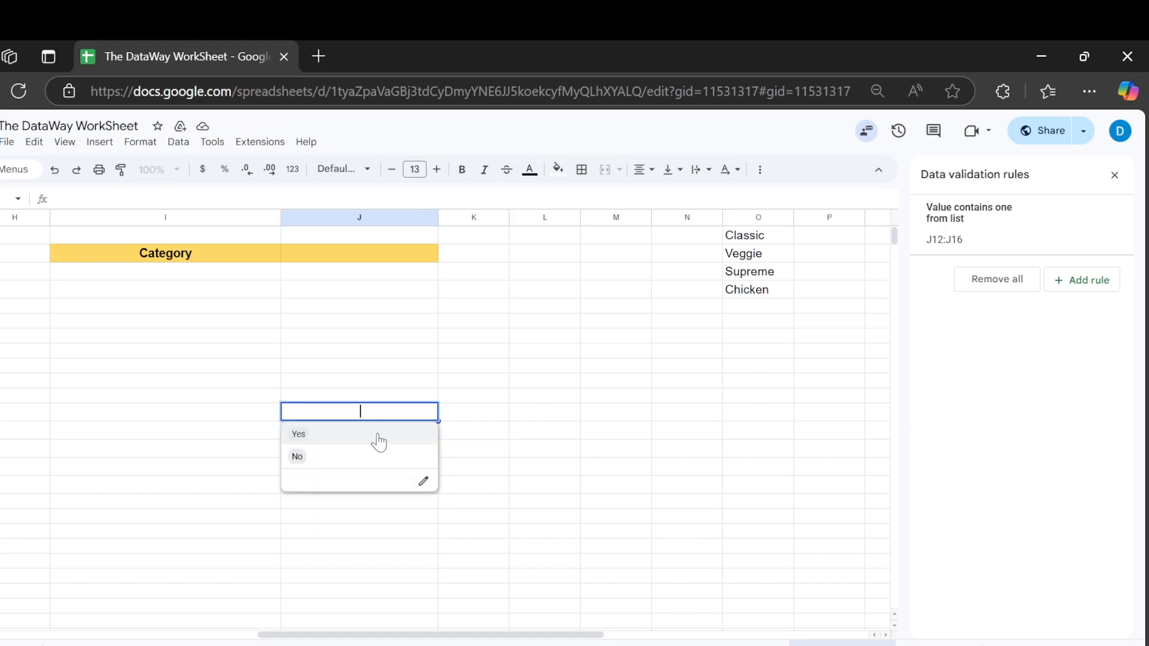
left_click(407, 442)
left_click(395, 431)
left_click(395, 472)
left_click(395, 448)
left_click(394, 492)
left_click(397, 468)
left_click(391, 488)
left_click(395, 484)
left_click(395, 484)
left_click(383, 511)
left_click(560, 499)
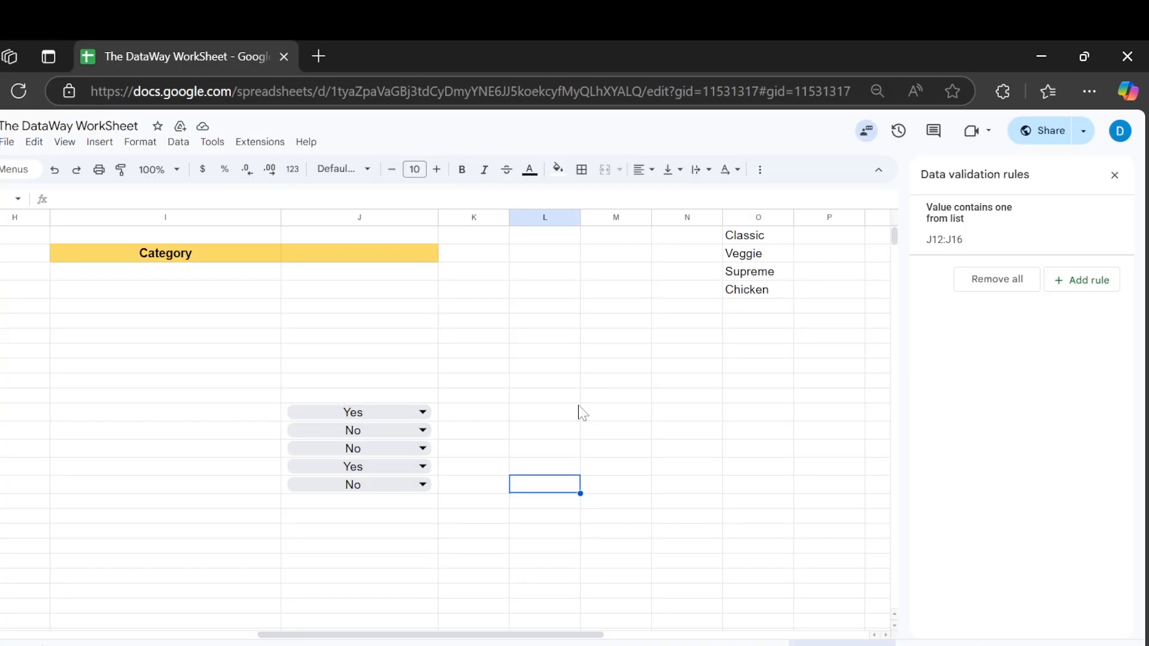
- Clear the selected answers in J12:J16 and delete the drop-down validation rule for that range
left_click(405, 259)
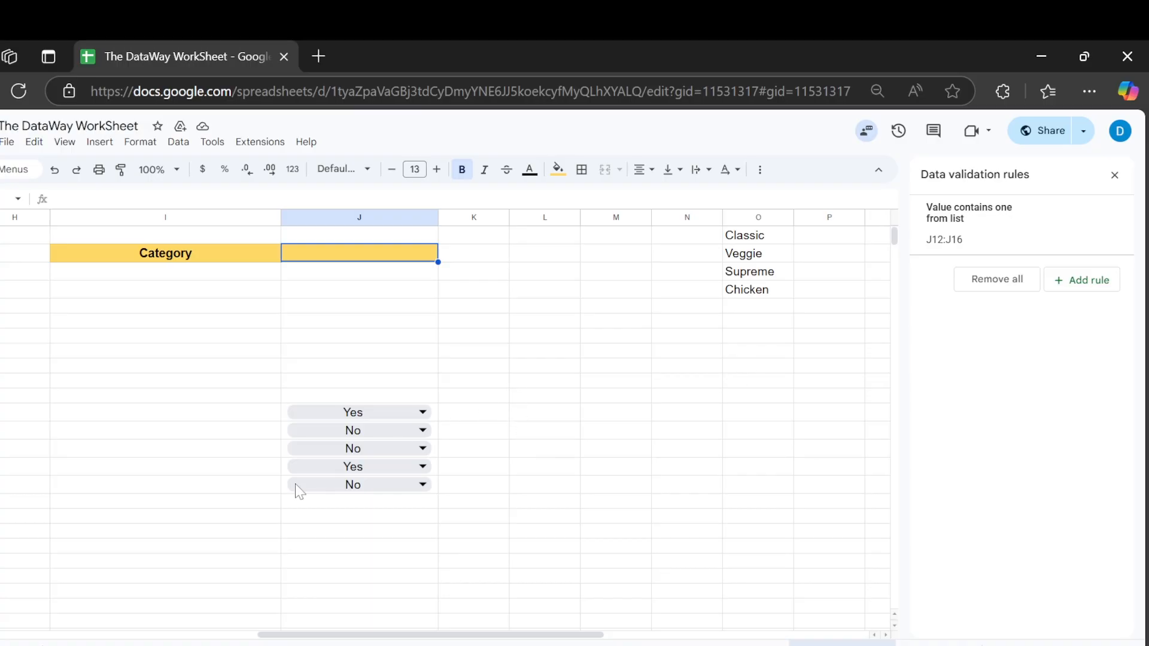
left_click_drag(544, 380, 226, 537)
key("Delete")
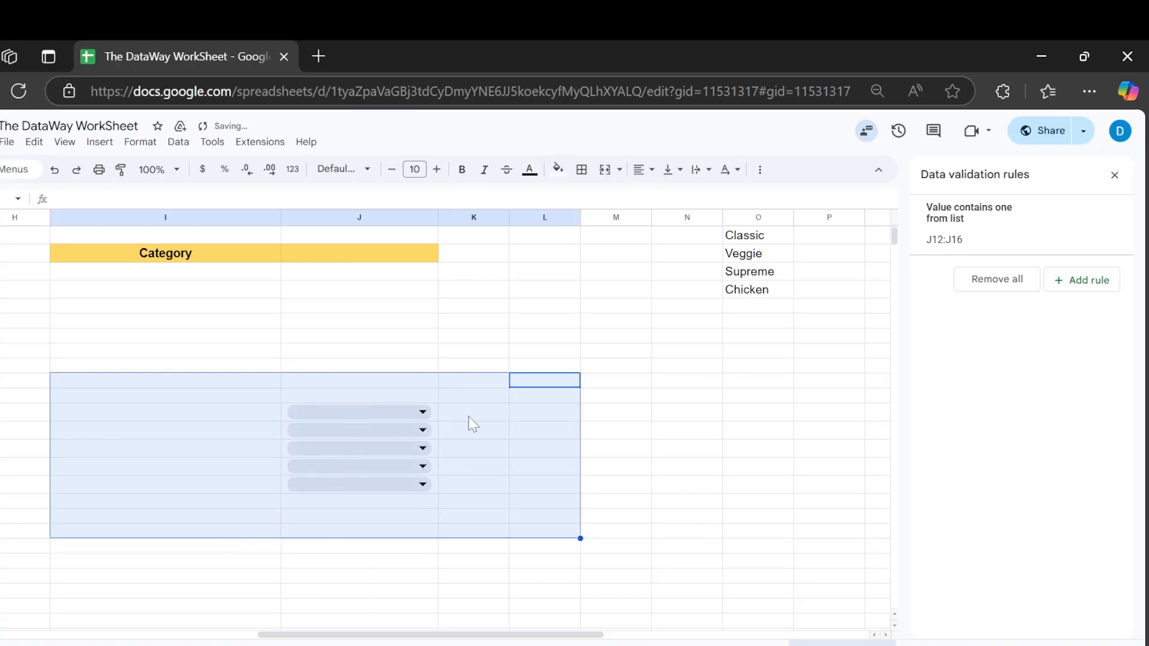
left_click(479, 336)
left_click_drag(460, 417, 379, 501)
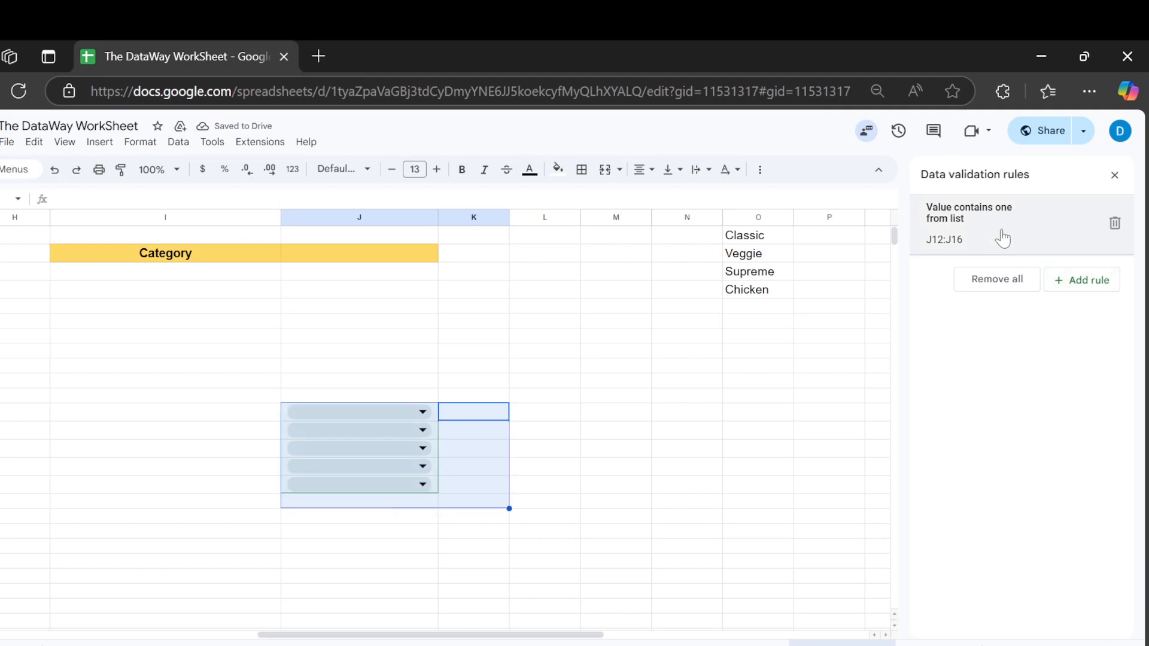
left_click(1115, 222)
left_click(761, 383)
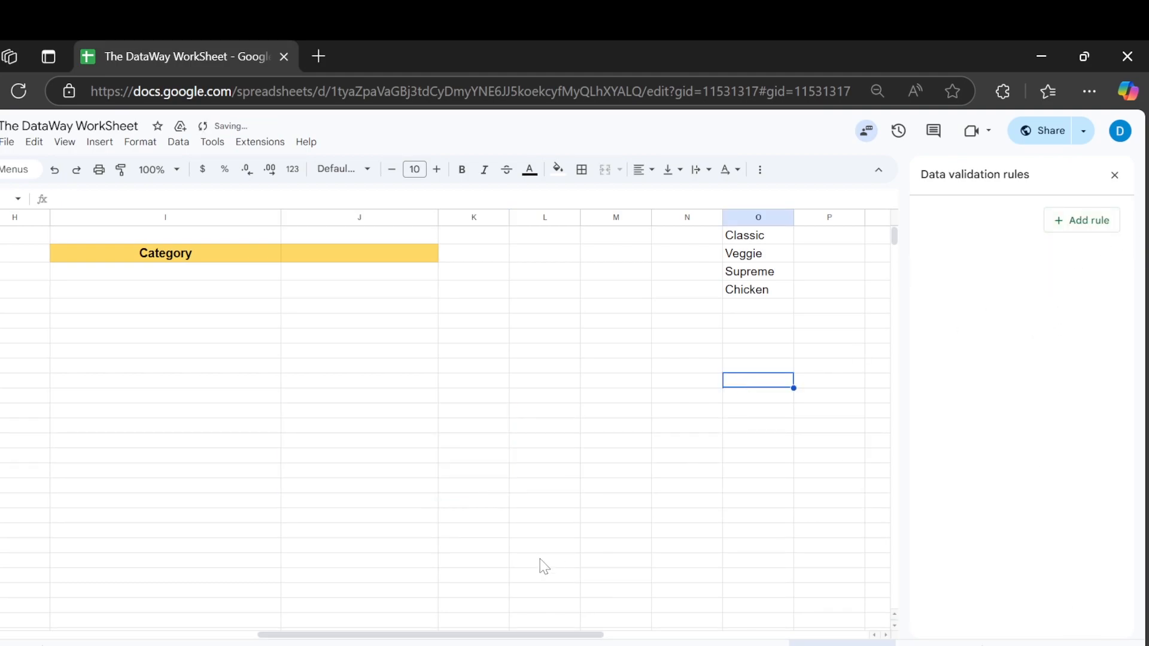
left_click(518, 484)
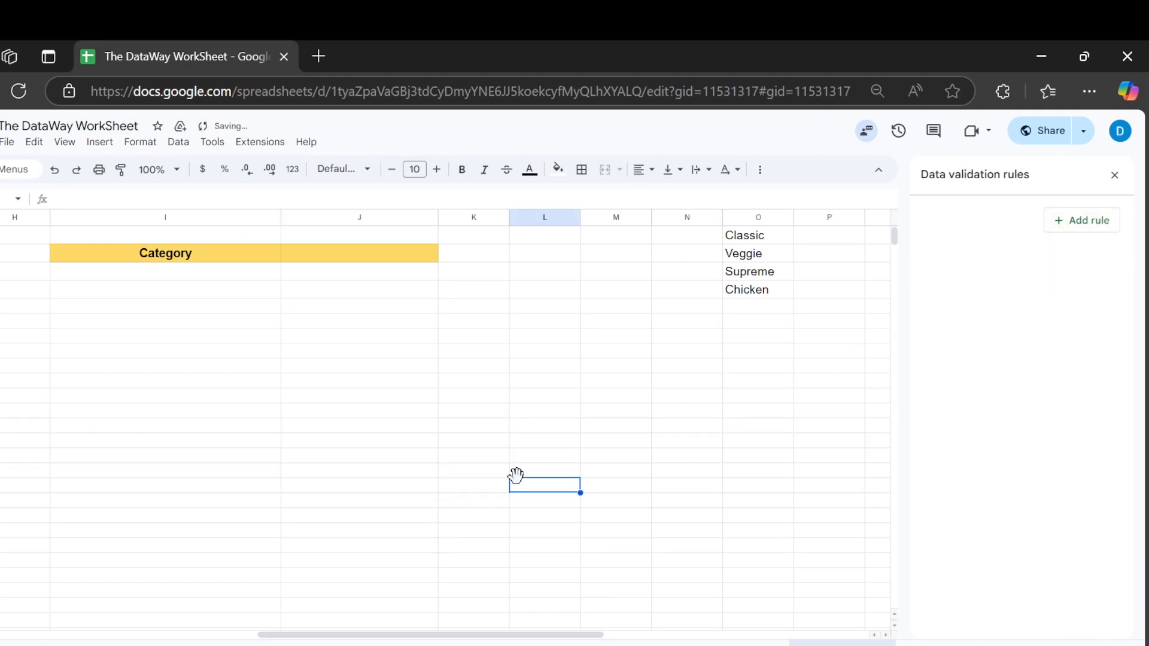
- Add a new drop-down validation rule to the blank J2 cell next to Category
left_click(350, 247)
right_click(353, 254)
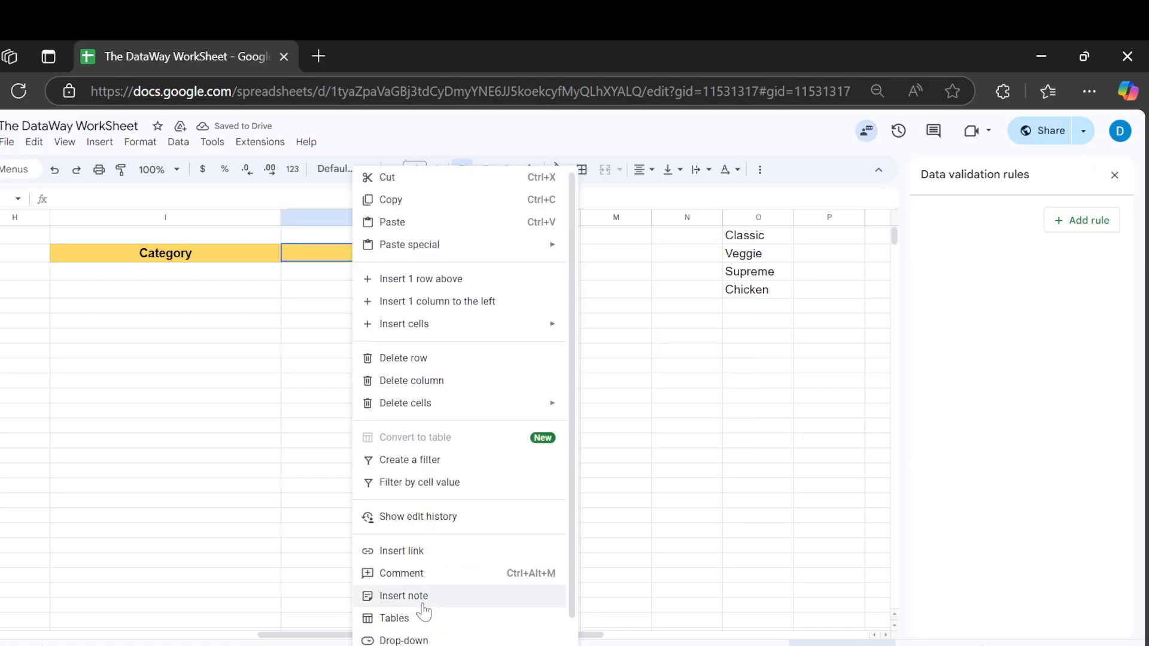
left_click(419, 640)
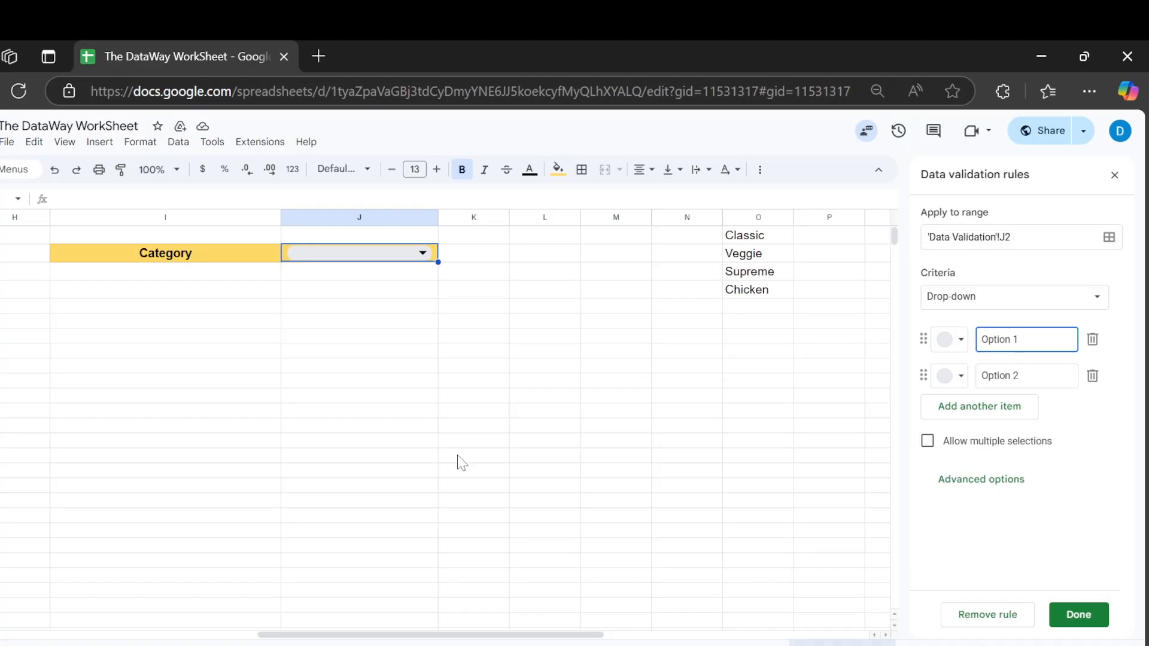
- Review the criteria types available for the J2 validation rule, keeping Drop-down as the criterion
left_click(1089, 298)
scroll(1029, 370, "down", 5)
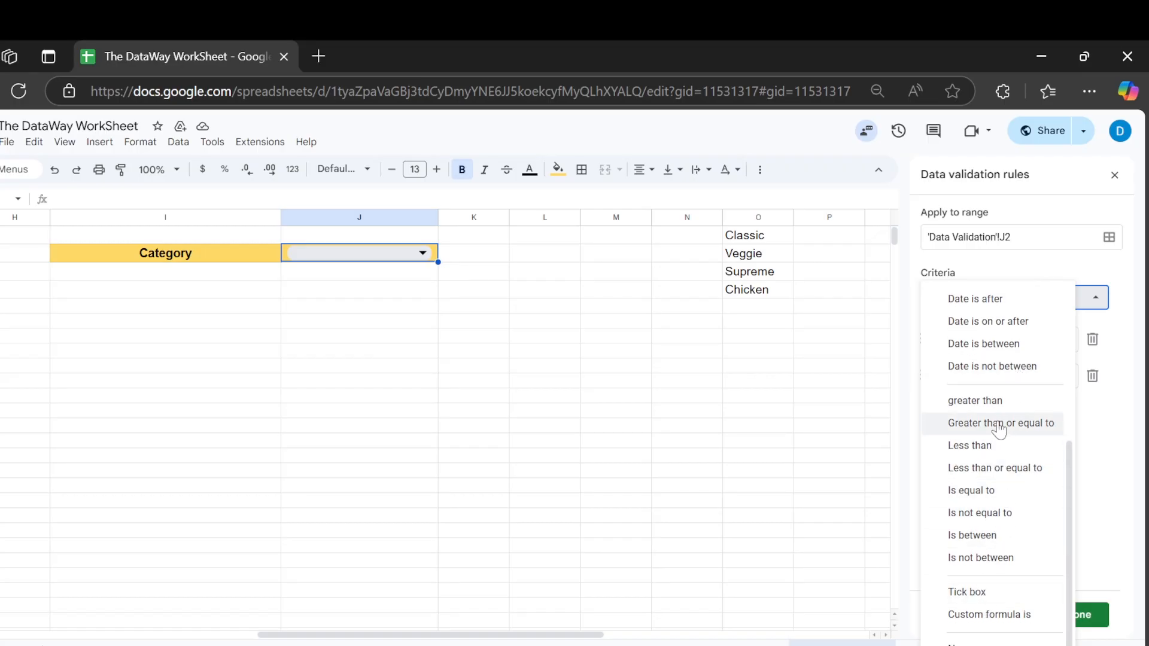
scroll(1028, 461, "up", 5)
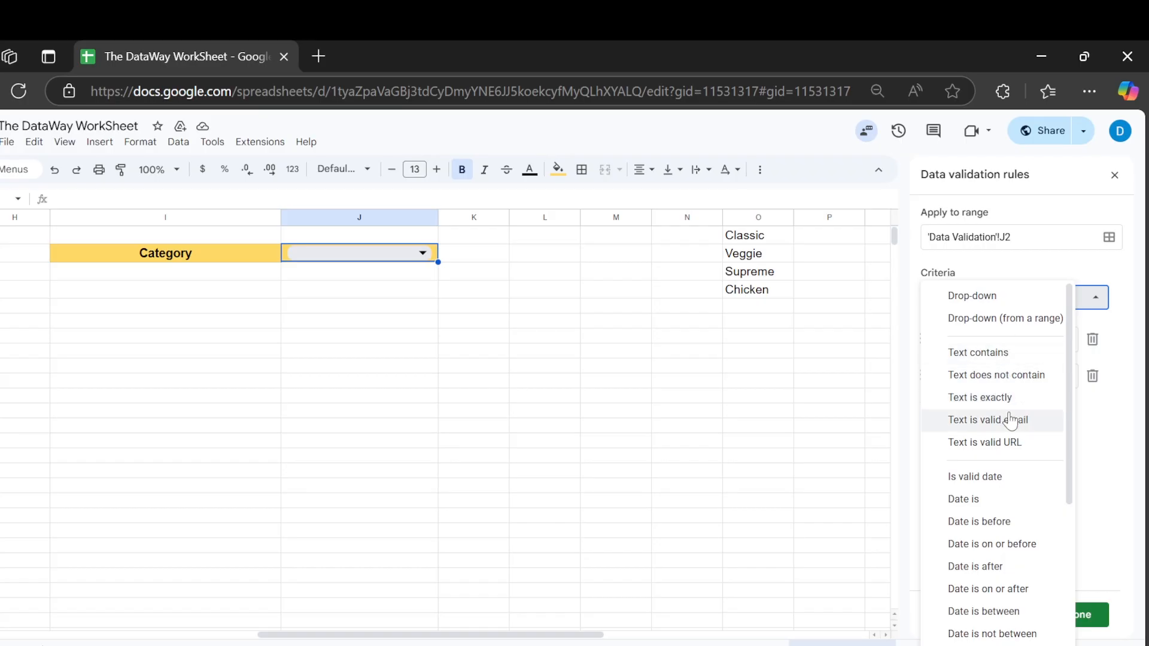
scroll(1010, 421, "down", 5)
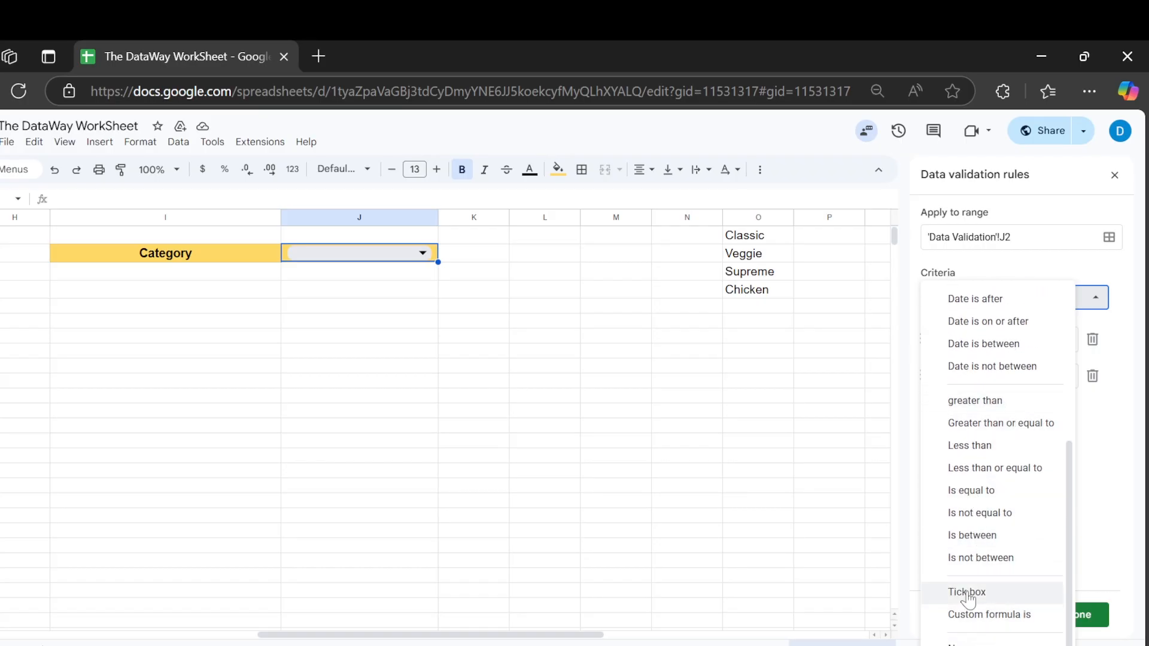
scroll(967, 559, "up", 4)
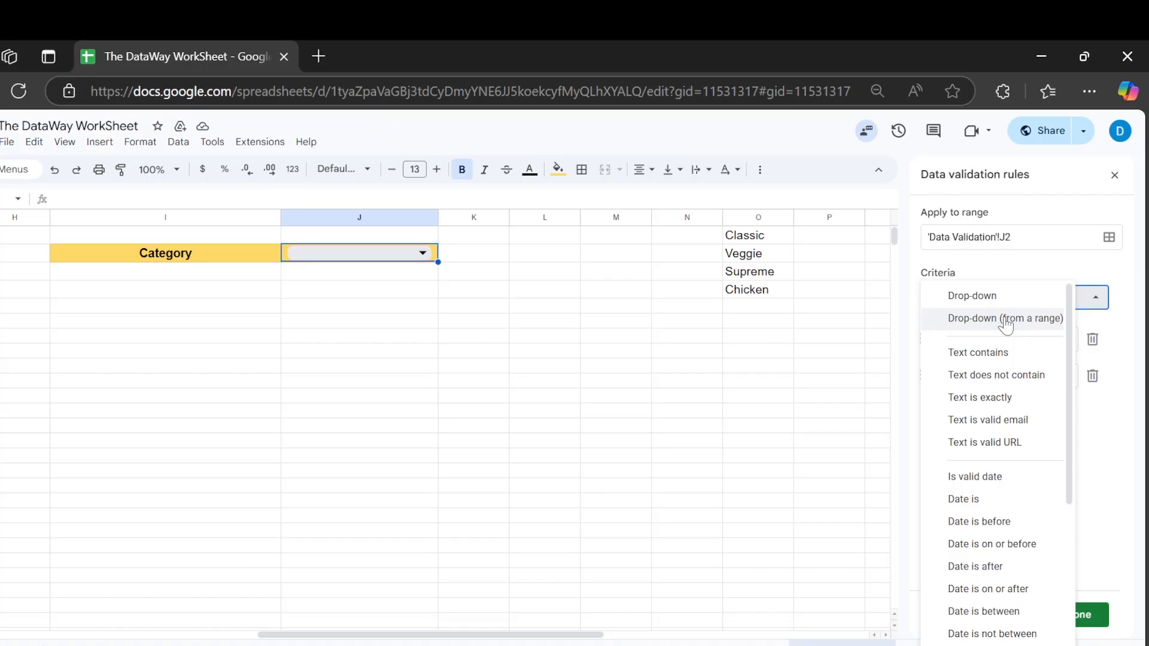
left_click(1018, 295)
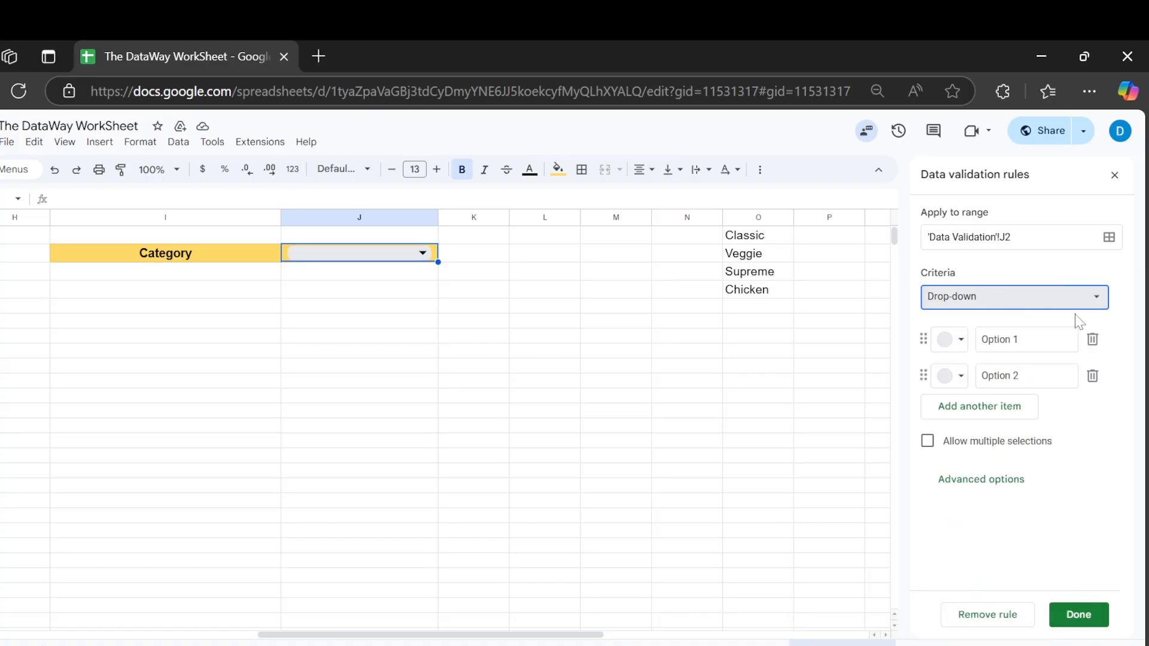
left_click(1041, 304)
left_click(1053, 271)
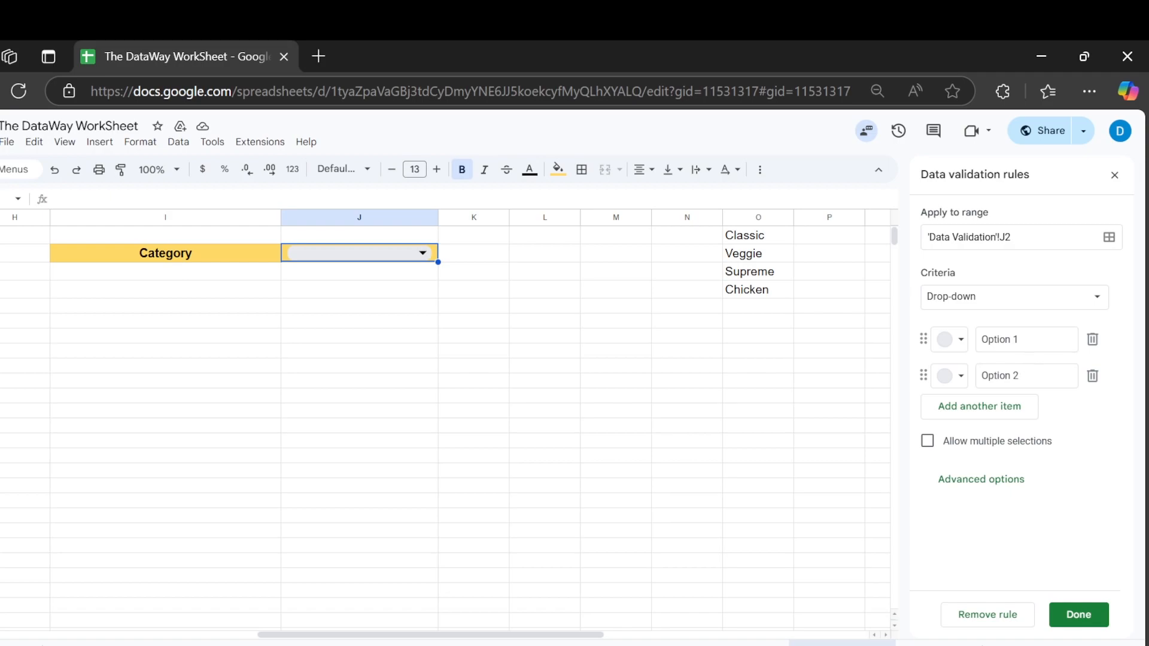
left_click(1005, 411)
left_click(1005, 443)
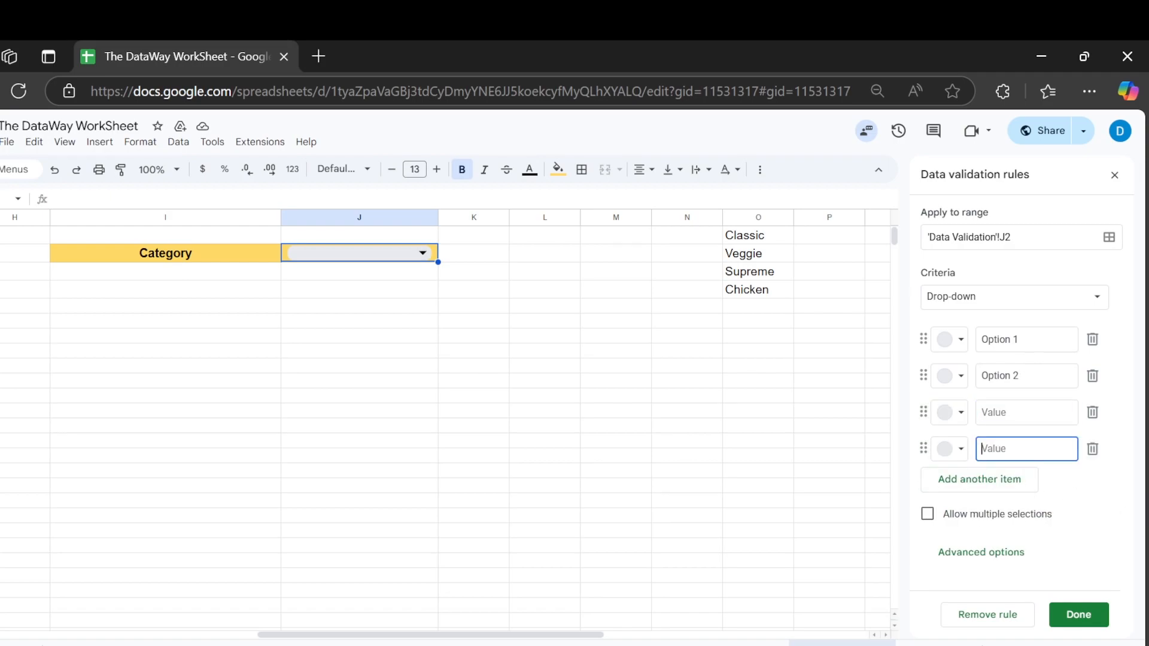
left_click(1092, 449)
left_click(1092, 413)
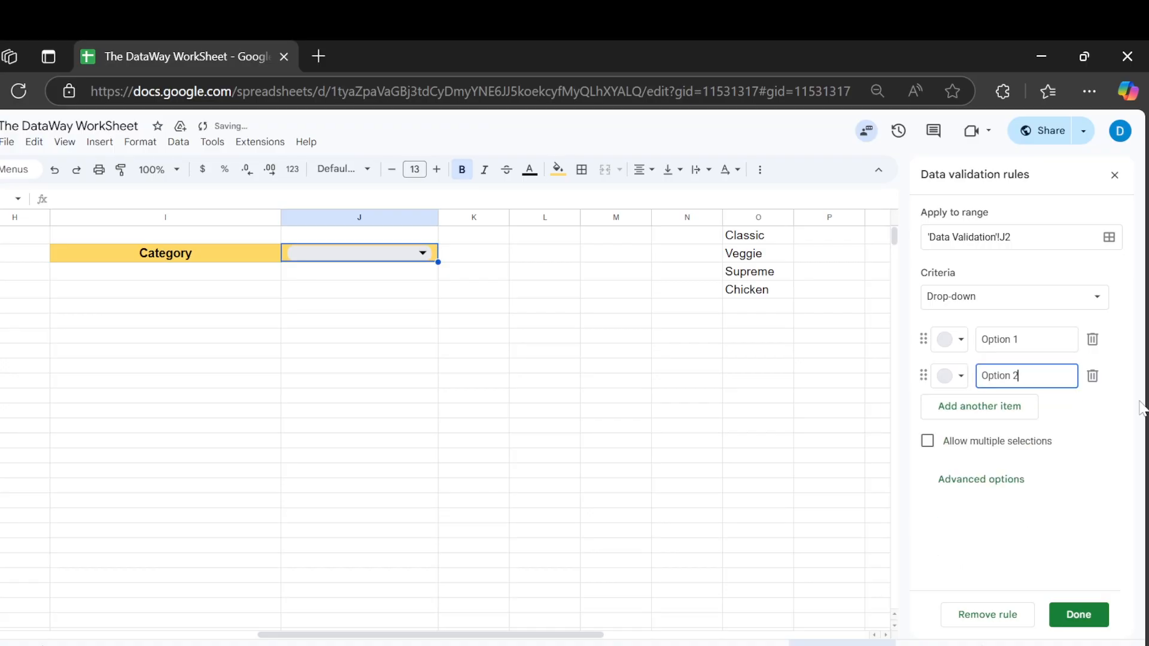
left_click(1119, 421)
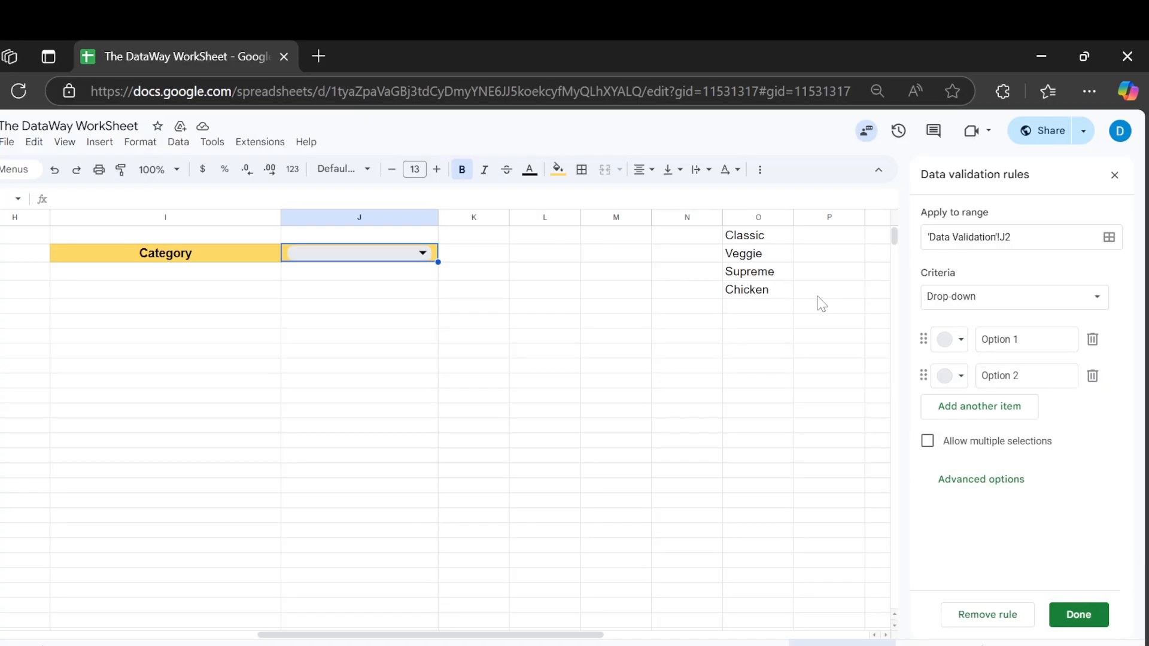
- Change the J2 rule's criterion to Drop-down (from a range) and use 'Data Validation'!O1:O10 as its source
left_click_drag(765, 238, 768, 296)
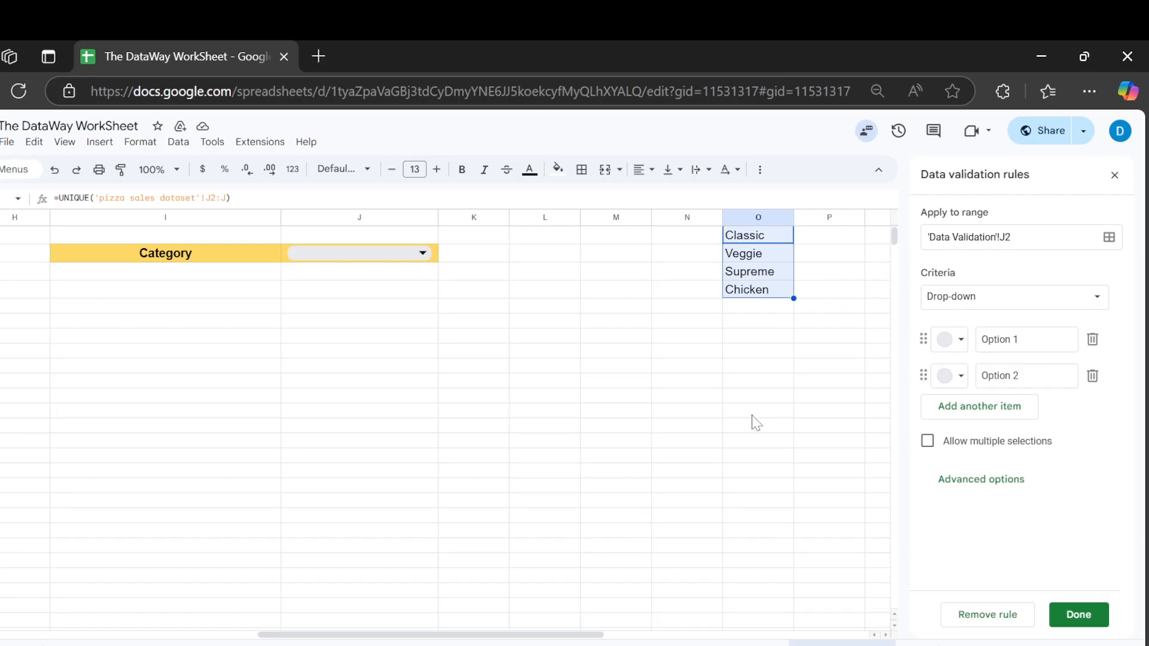
left_click(1002, 297)
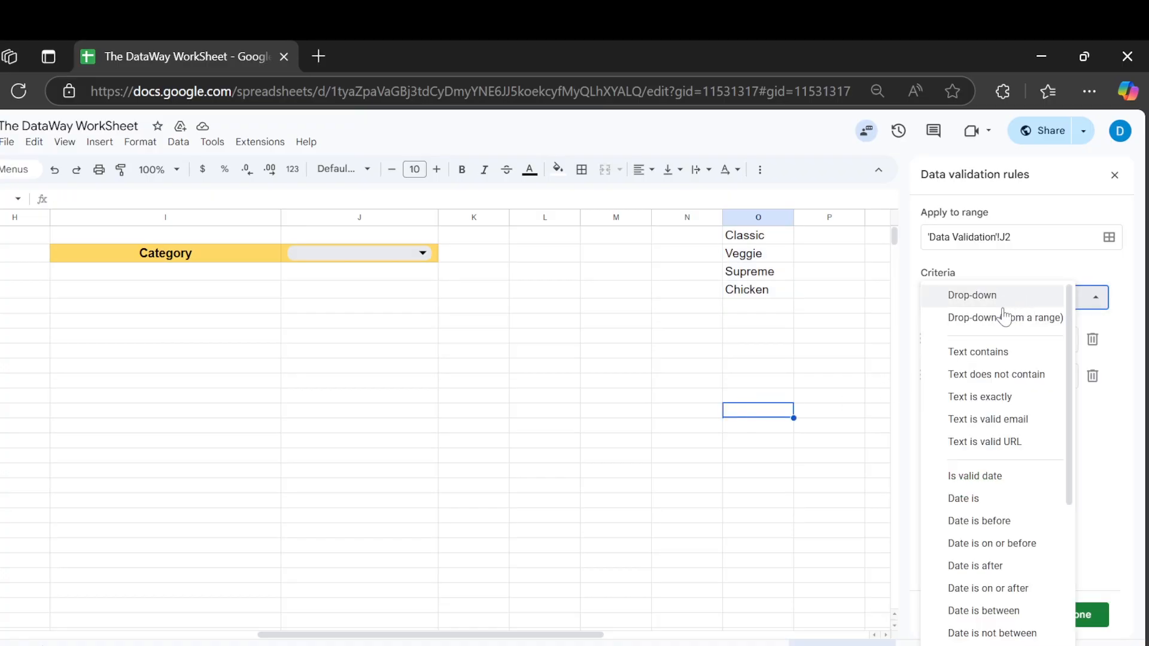
left_click(1044, 323)
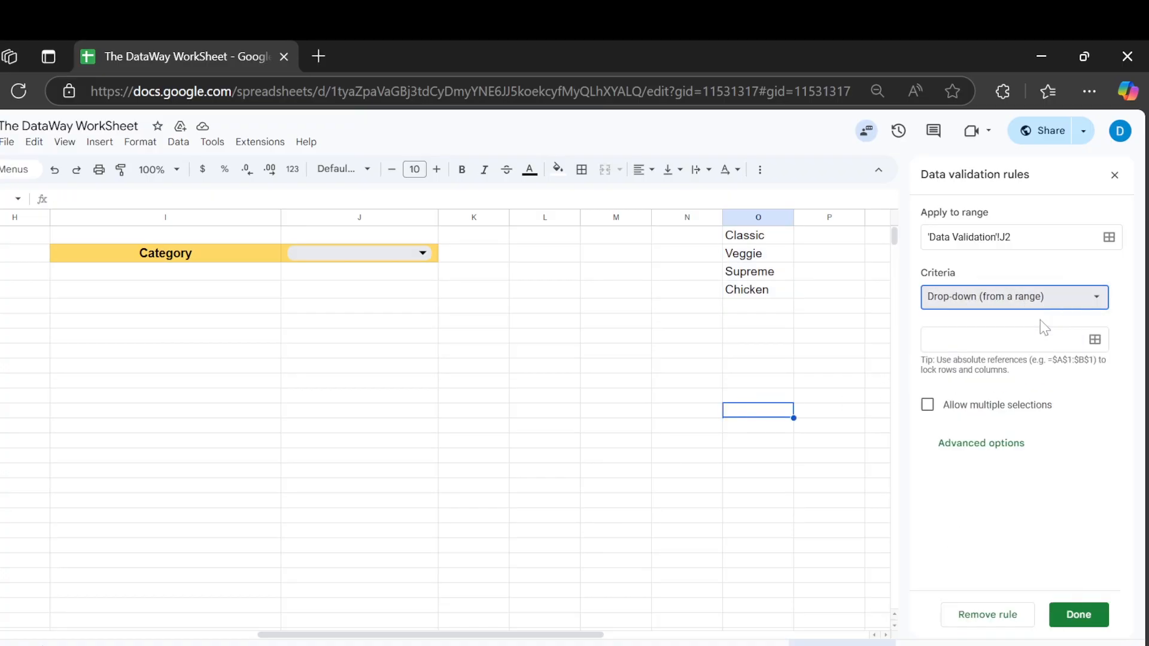
left_click(1027, 269)
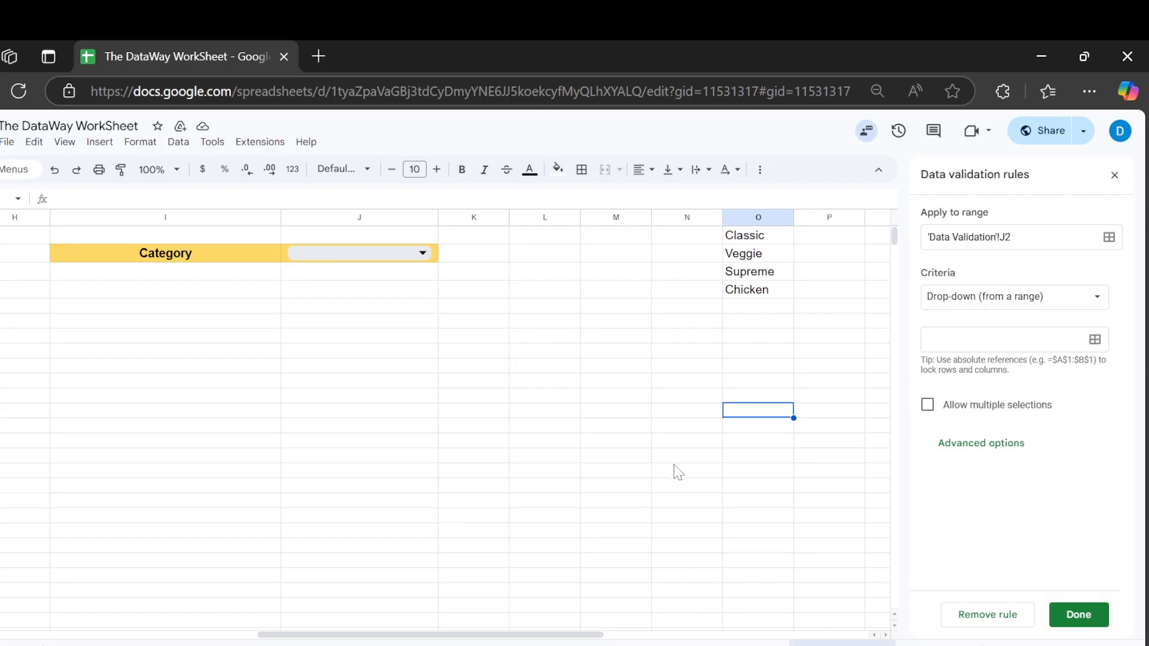
left_click(1095, 341)
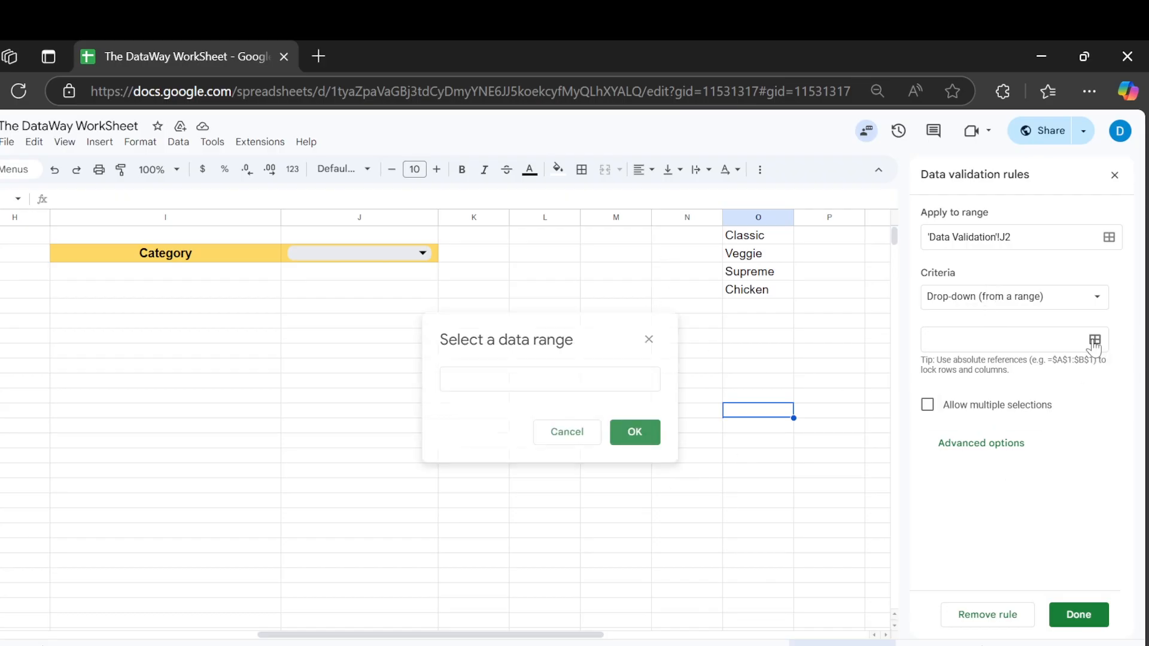
left_click_drag(761, 240, 762, 397)
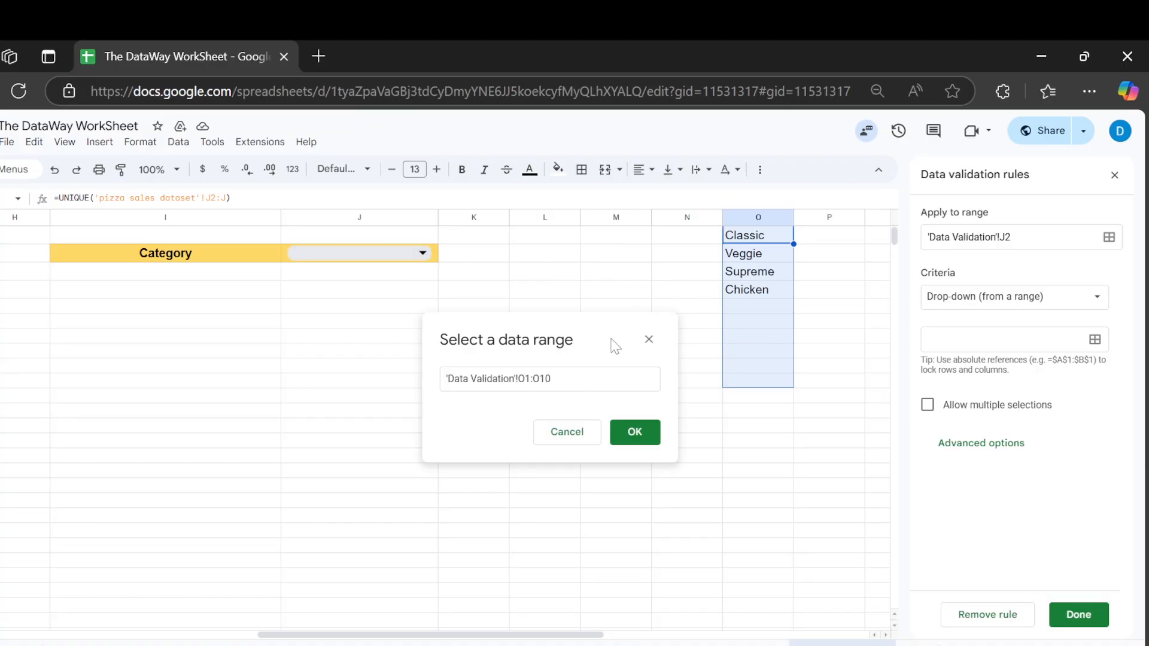
left_click(635, 432)
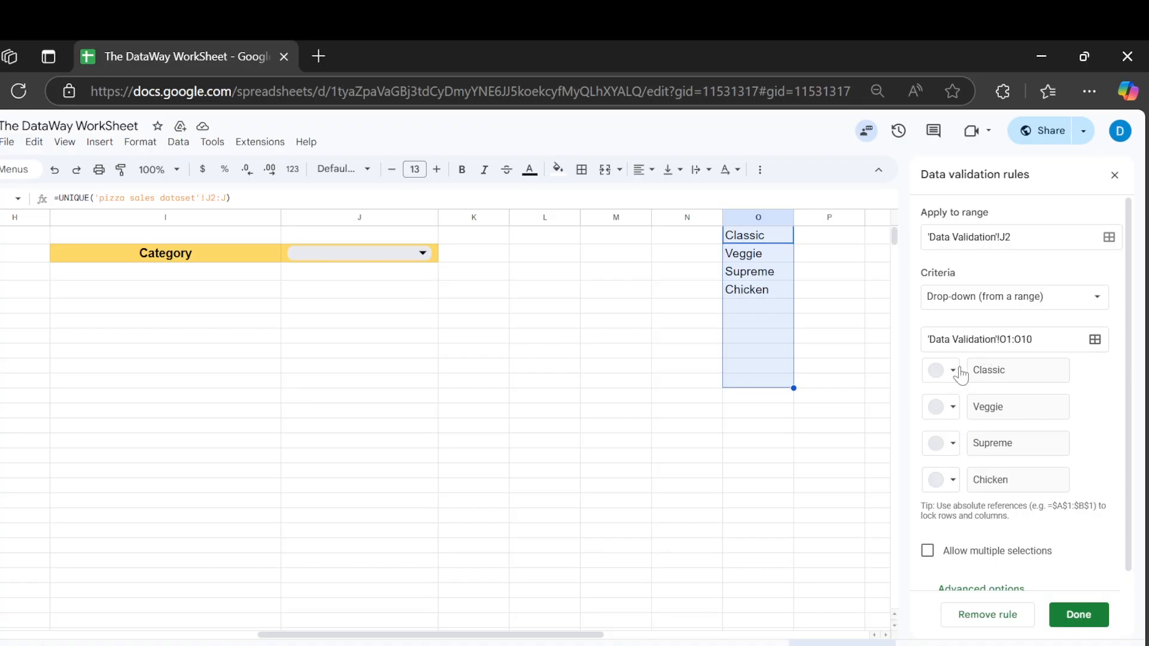
- Colour the drop-down options light red for Classic, light yellow for Veggie, light purple for Supreme and dark red for Chicken
left_click(941, 377)
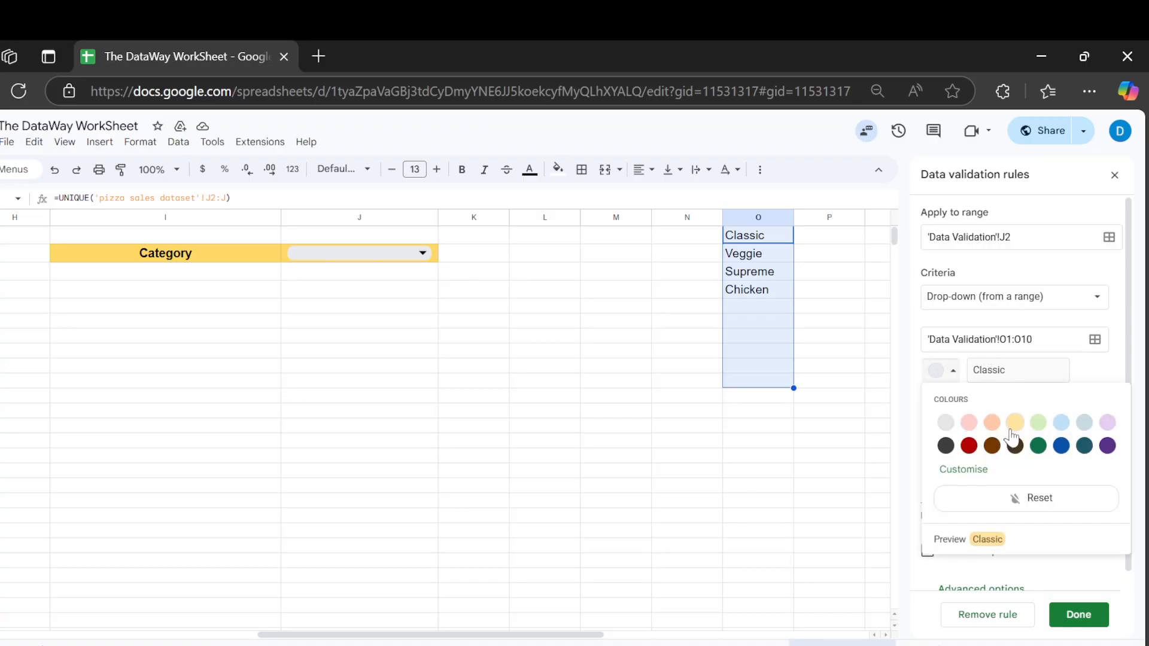
left_click(967, 424)
left_click(940, 408)
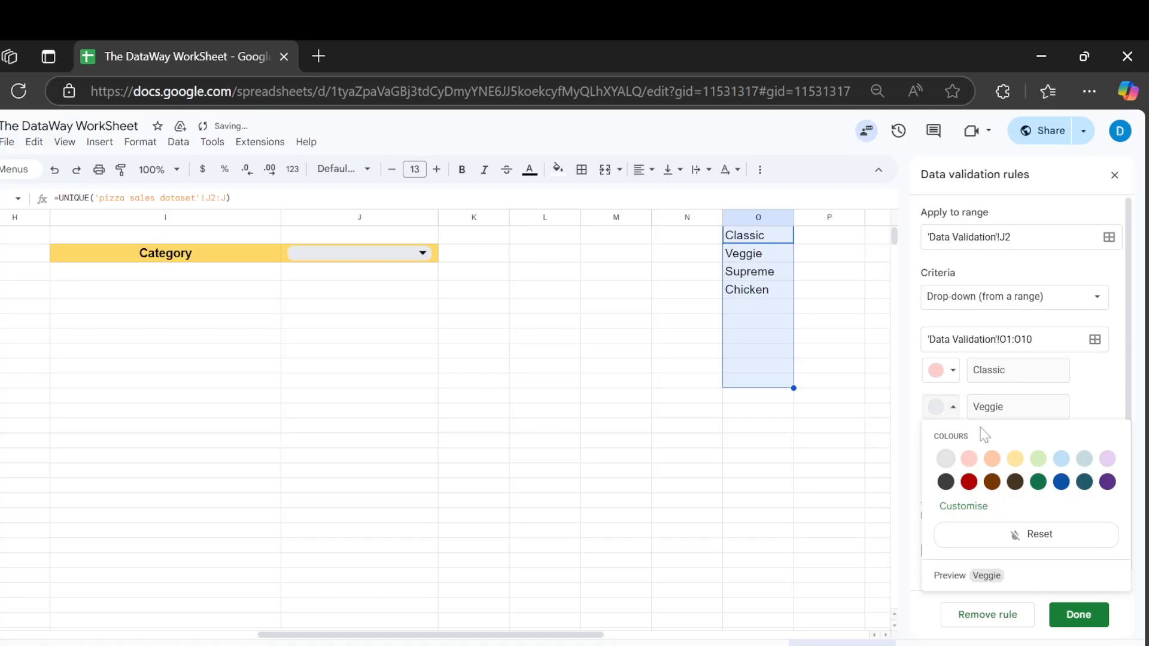
left_click(1019, 467)
left_click(946, 444)
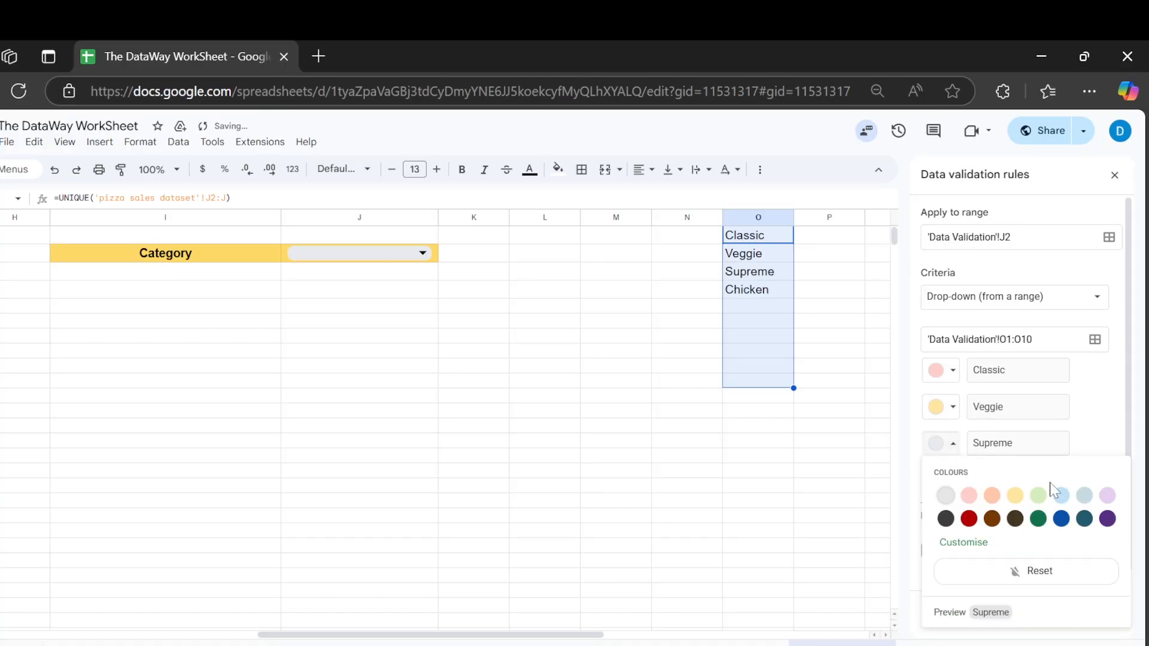
left_click(1107, 496)
left_click(941, 480)
left_click(969, 555)
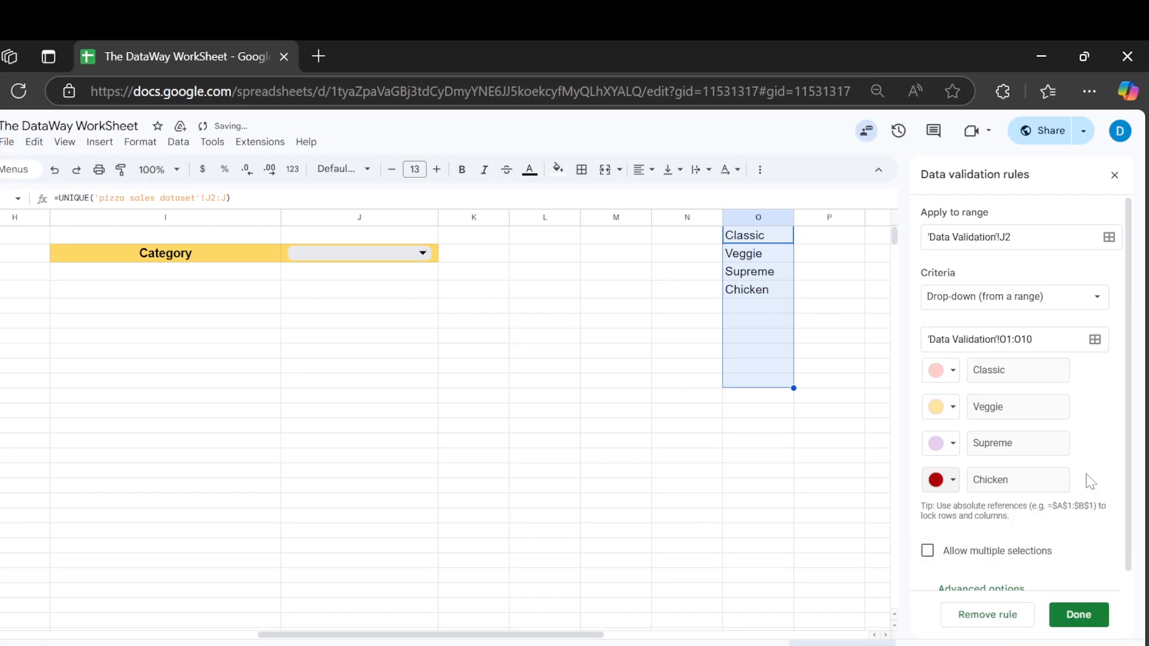
- Expand the J2 rule's advanced options and preview the coloured category choices in the cell's drop-down
scroll(1066, 462, "down", 1)
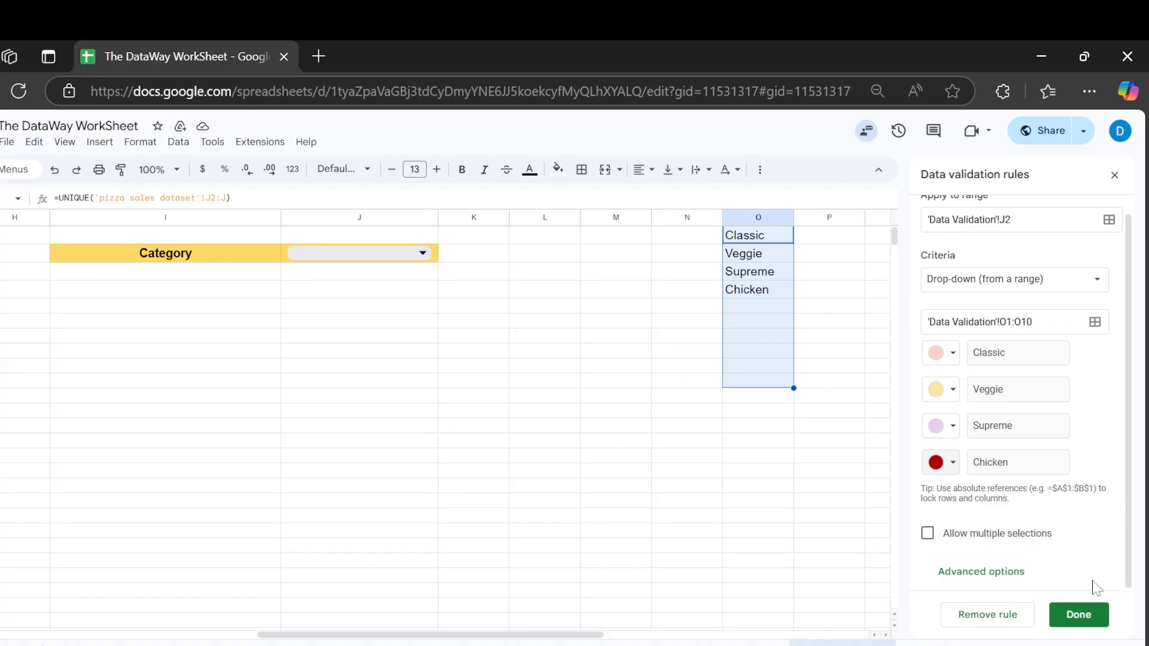
left_click(1010, 576)
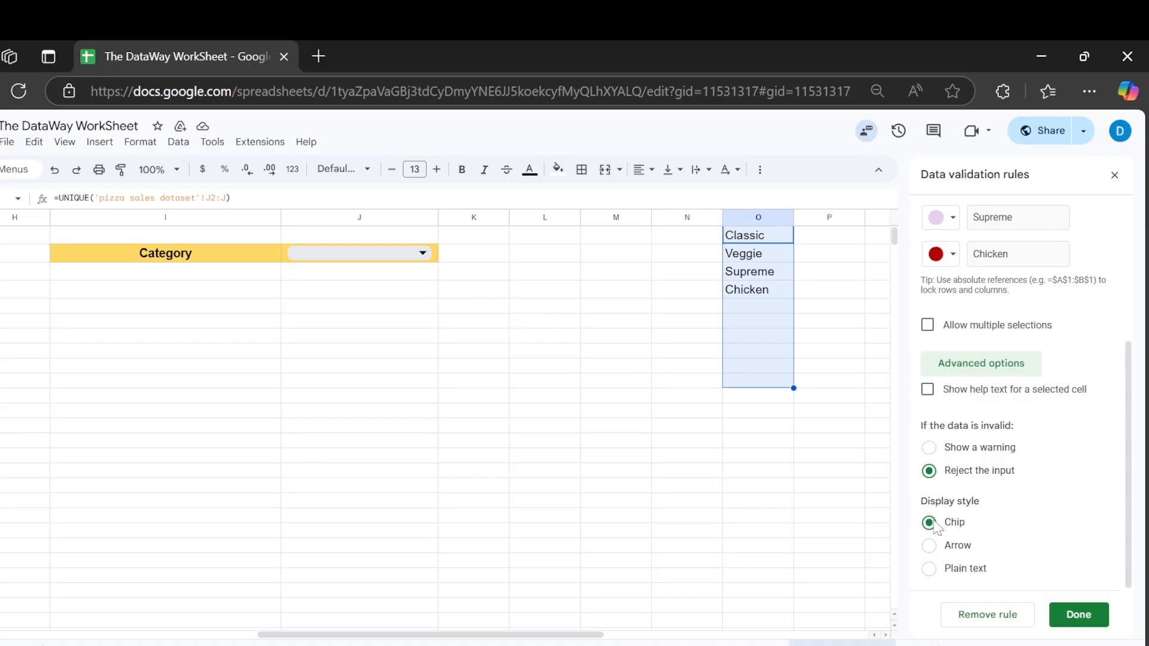
left_click(359, 252)
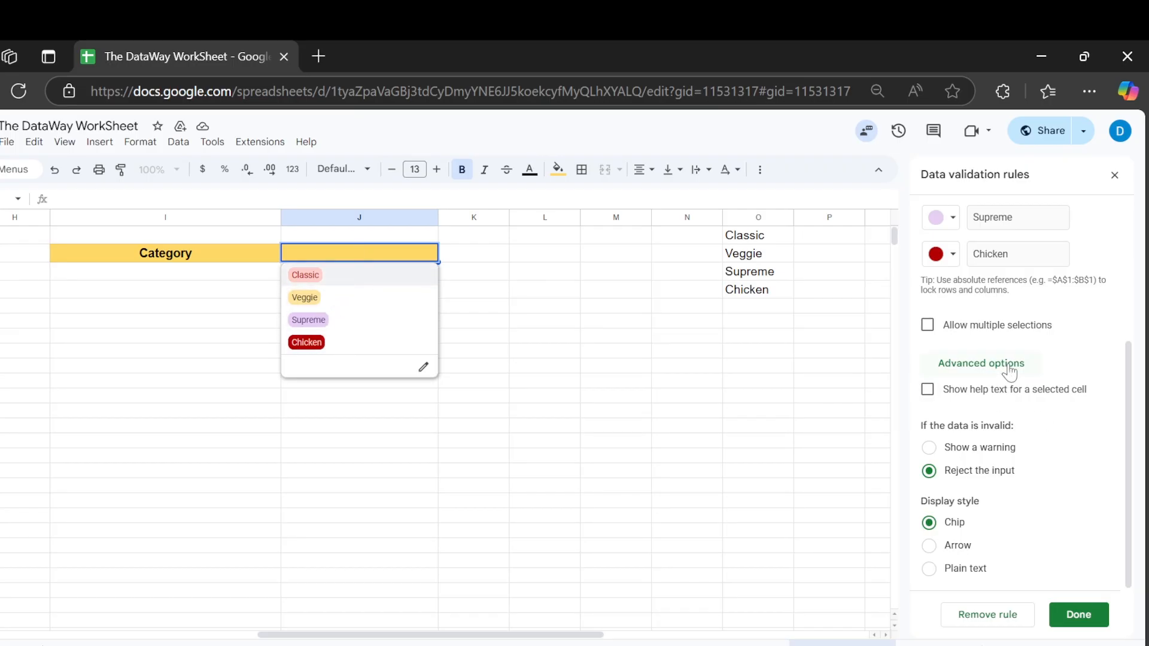
scroll(1017, 346, "up", 4)
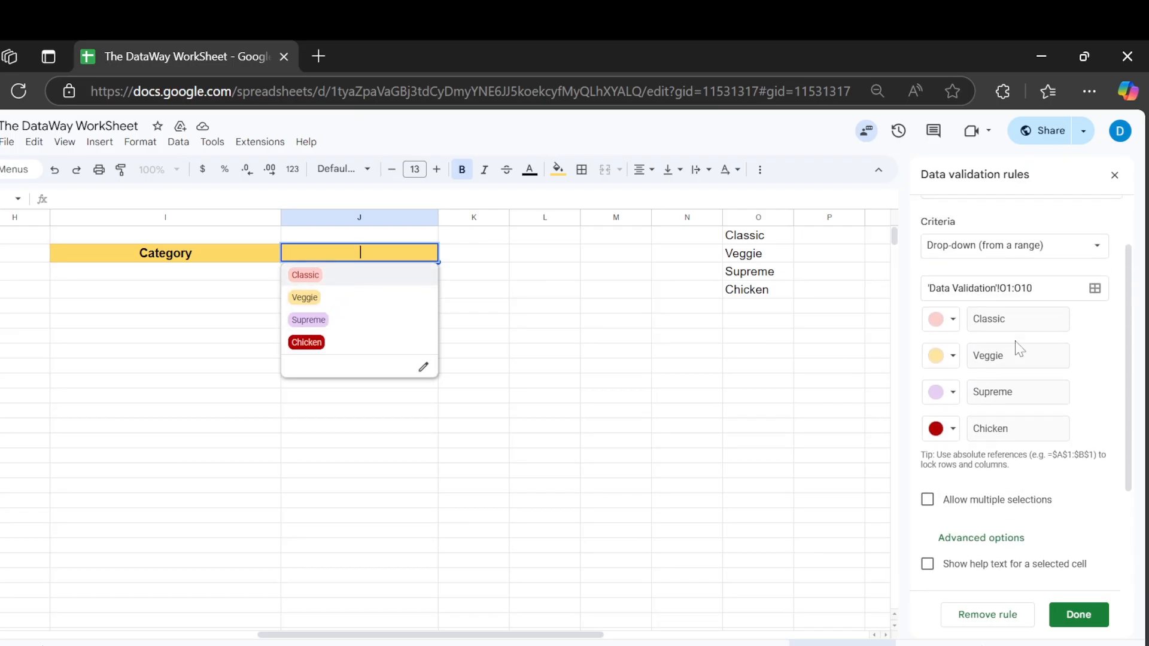
left_click(539, 346)
left_click(435, 261)
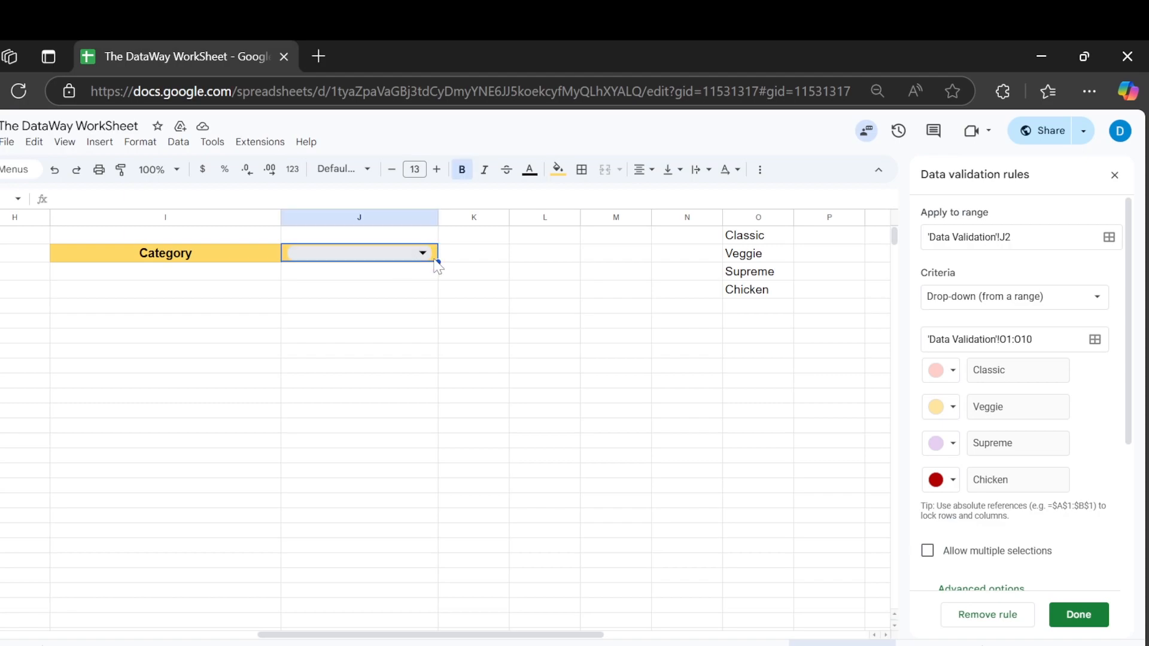
- Try the Plain text display style for the J2 rule and check how the cell's list opens
scroll(1086, 536, "down", 4)
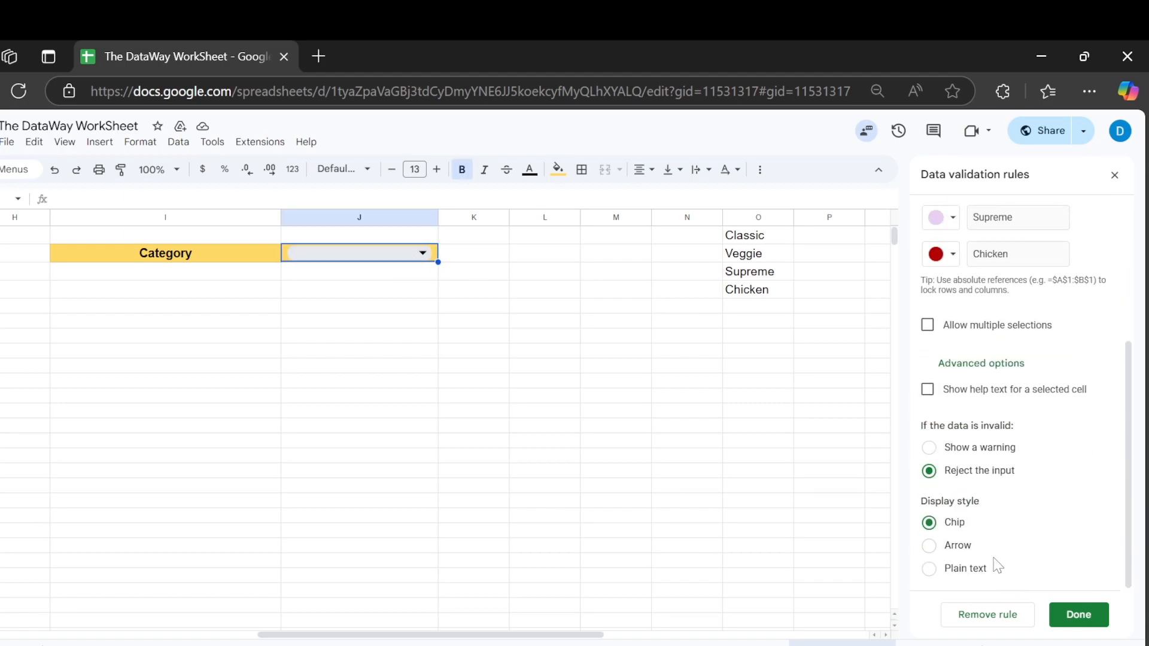
left_click(967, 569)
left_click(435, 429)
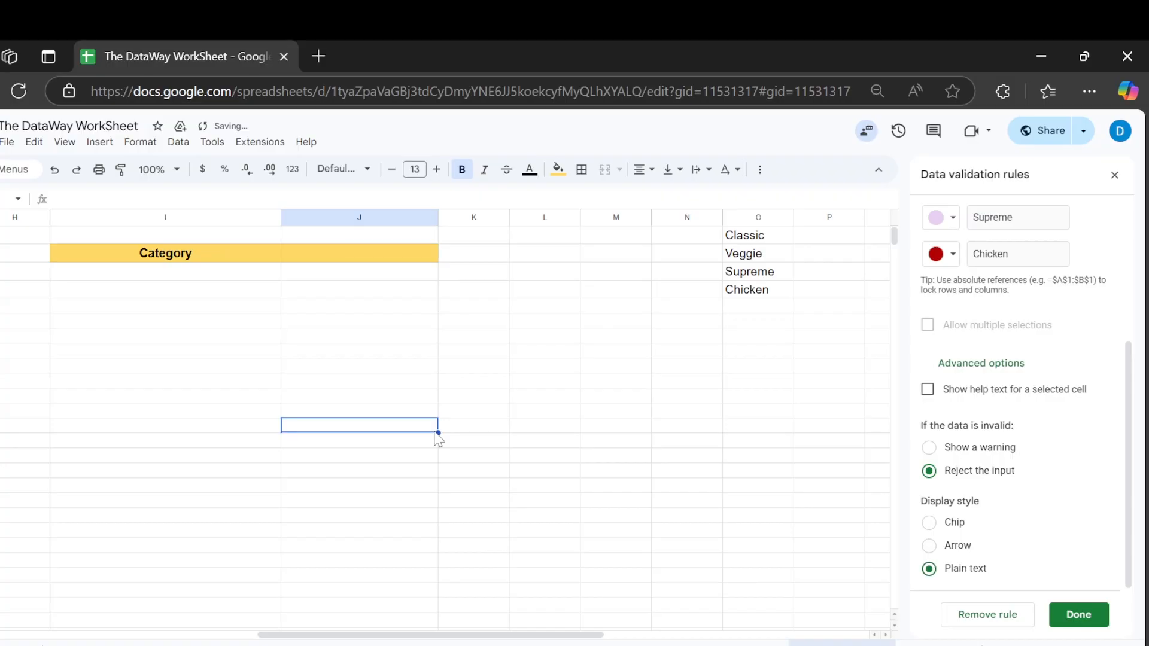
double_click(432, 256)
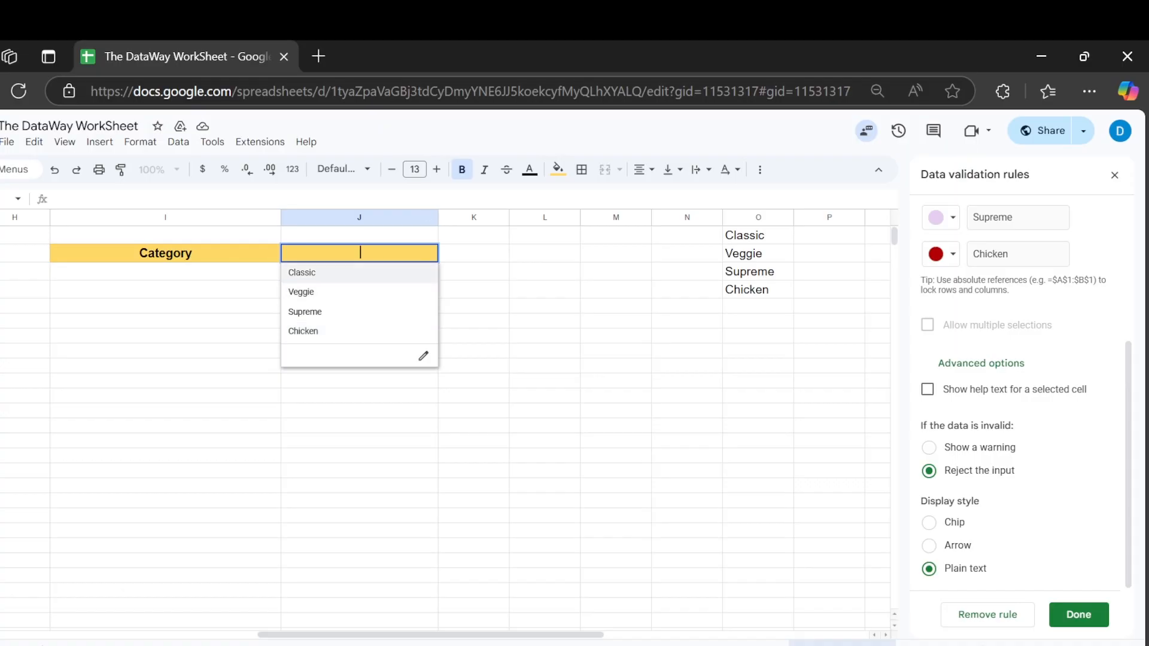
key("Tab")
- Set the J2 rule's display style to Arrow and check the cell's list
left_click(956, 546)
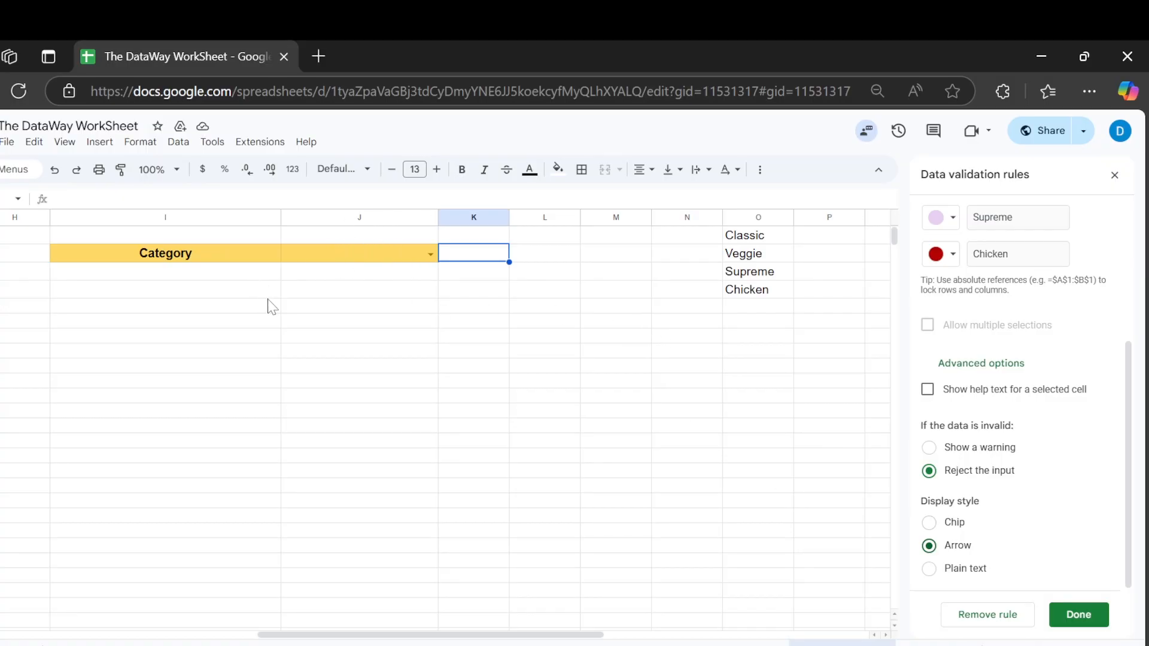
left_click(430, 254)
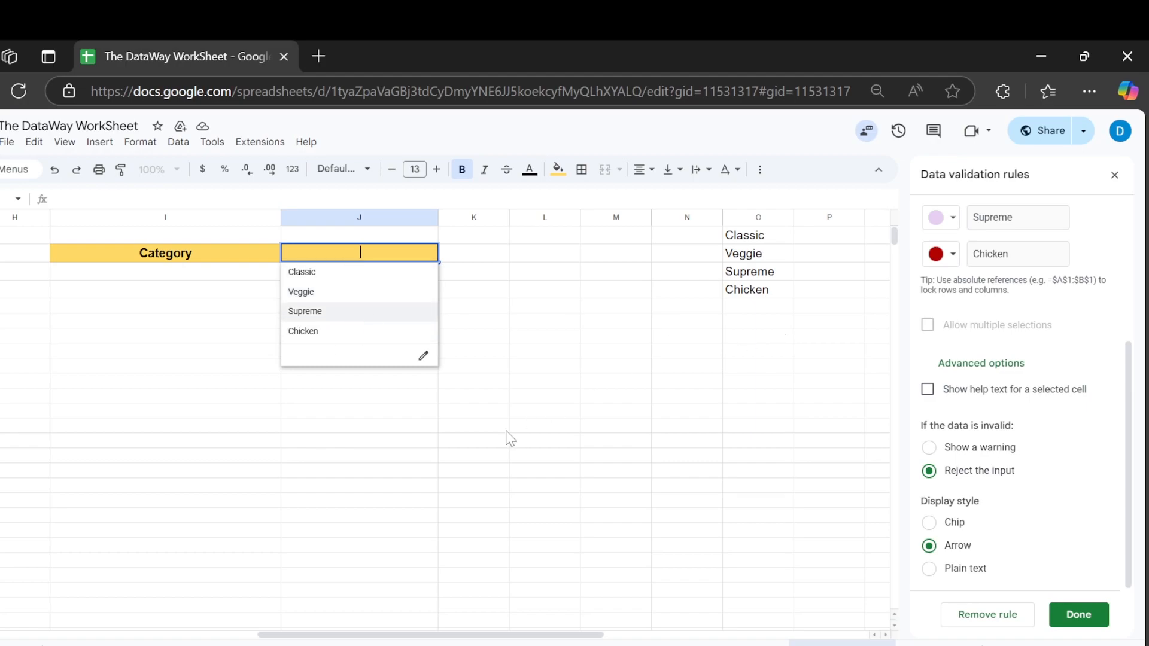
left_click(507, 429)
- Test the Category drop-down in J2 by picking Classic, Veggie and Supreme in turn, ending with Chicken
left_click(429, 256)
left_click(333, 270)
left_click(383, 307)
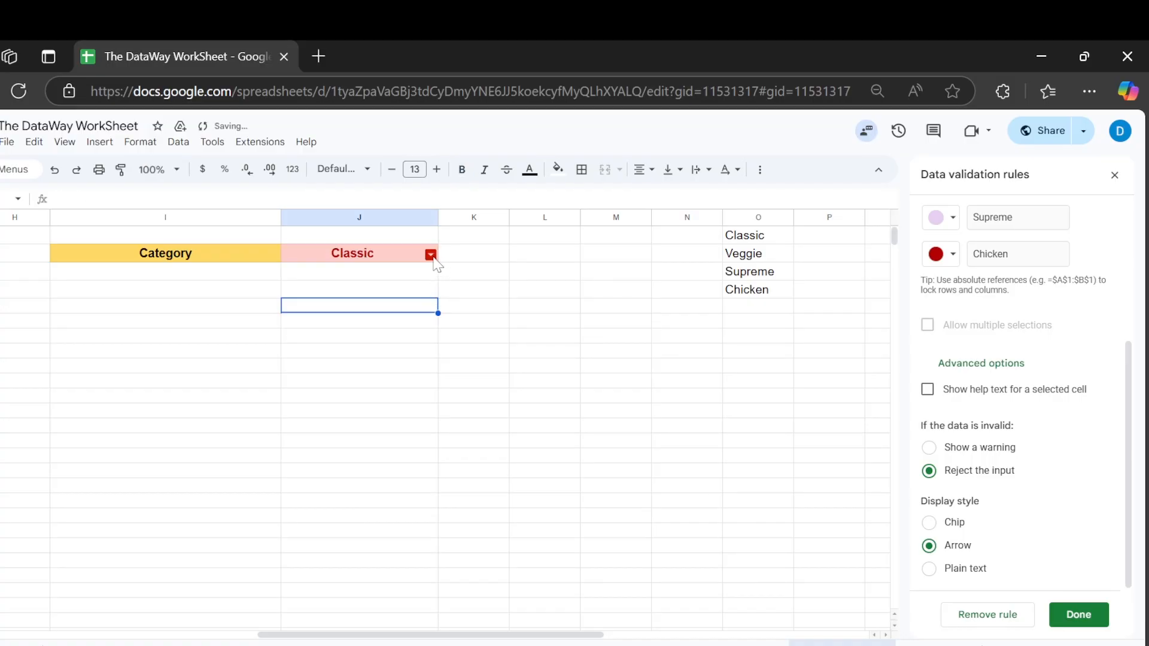
left_click(430, 256)
left_click(352, 295)
left_click(435, 310)
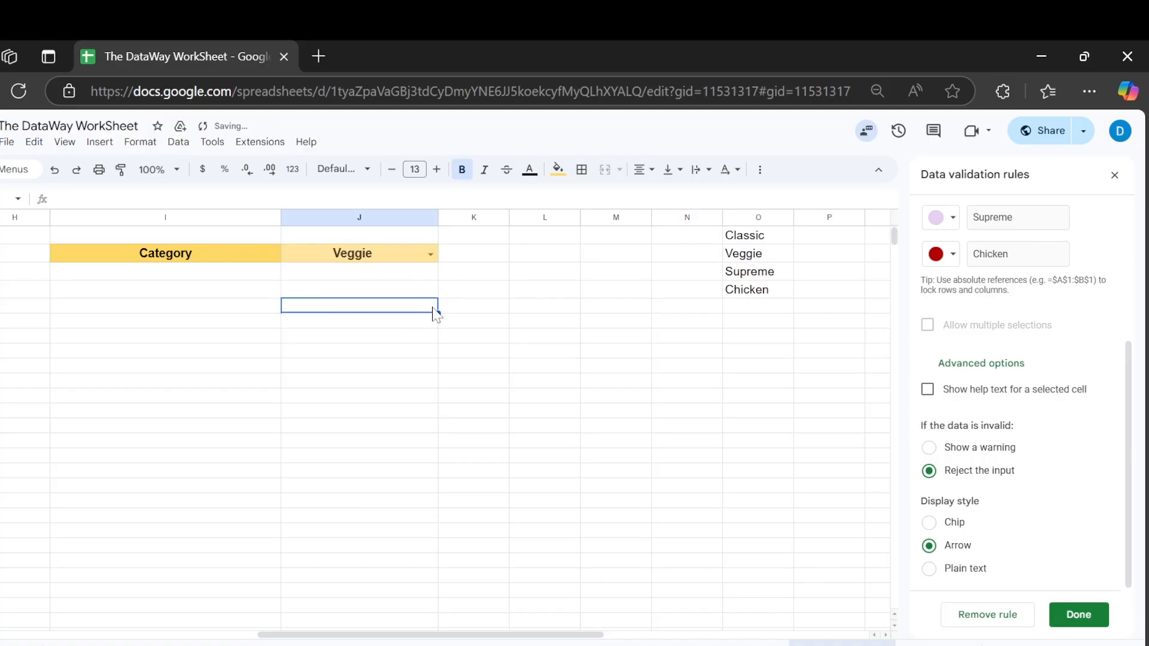
left_click(430, 256)
left_click(359, 311)
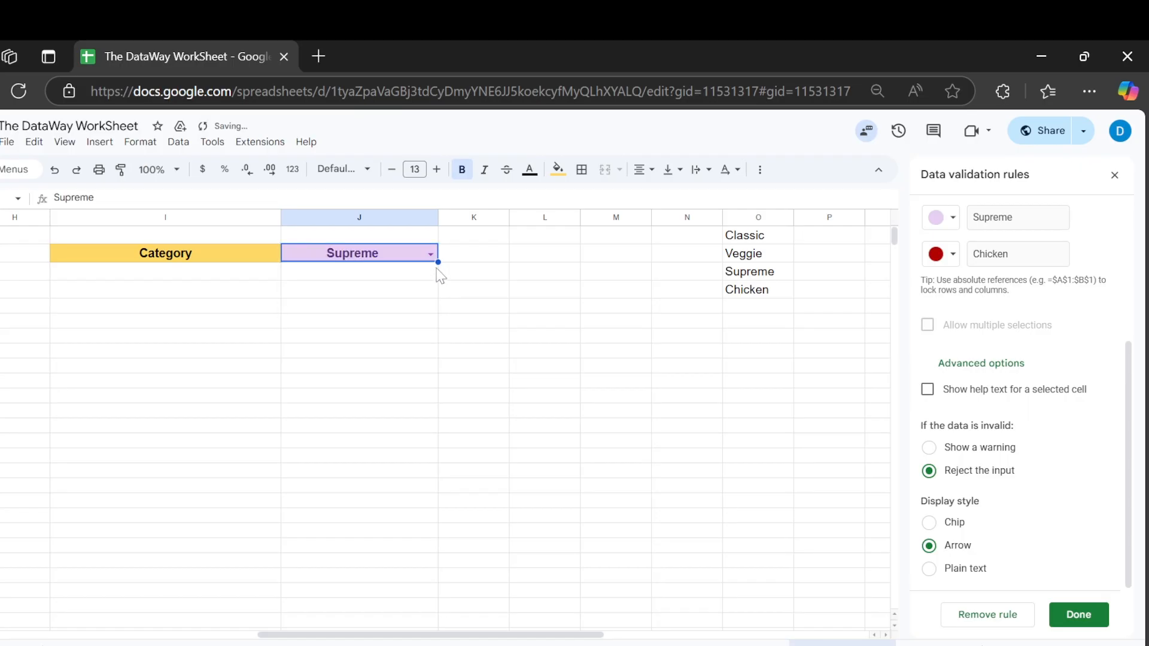
left_click(431, 254)
scroll(953, 343, "up", 4)
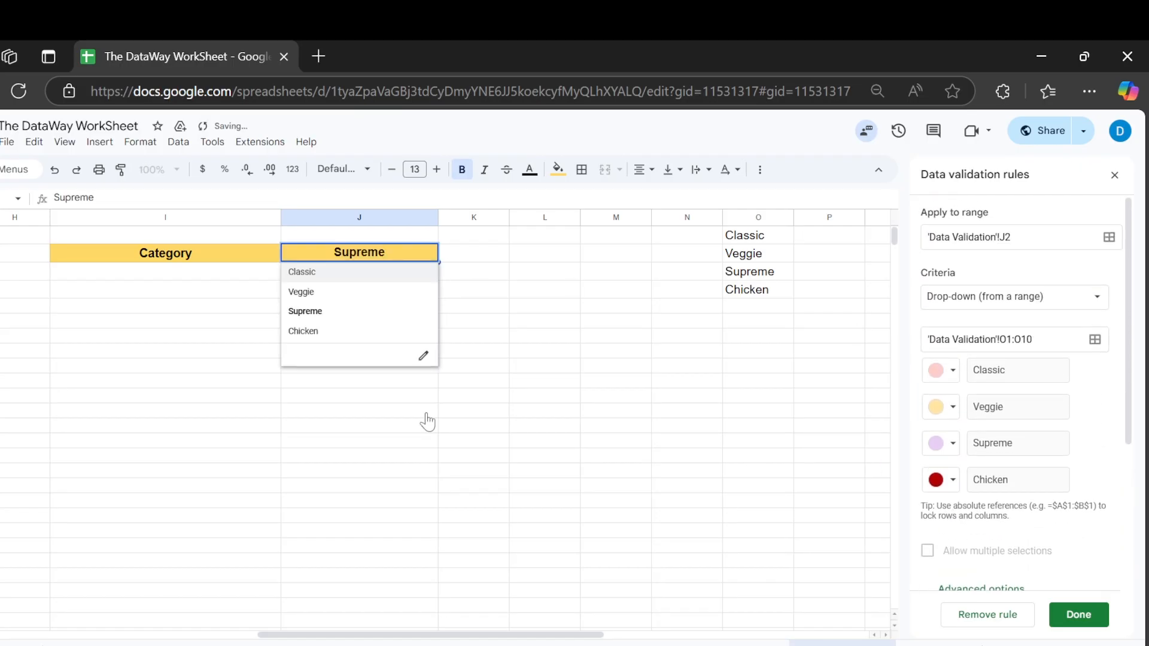
left_click(328, 331)
left_click(513, 311)
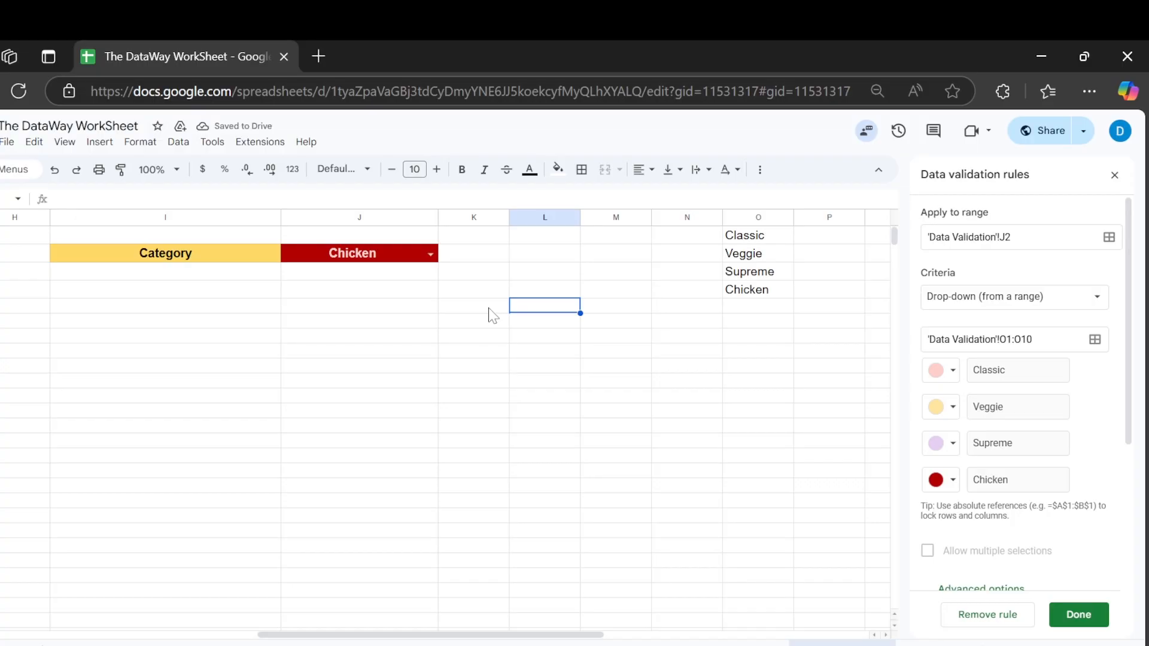
- Save the validation rule for J2 and close the data validation rules
left_click(410, 258)
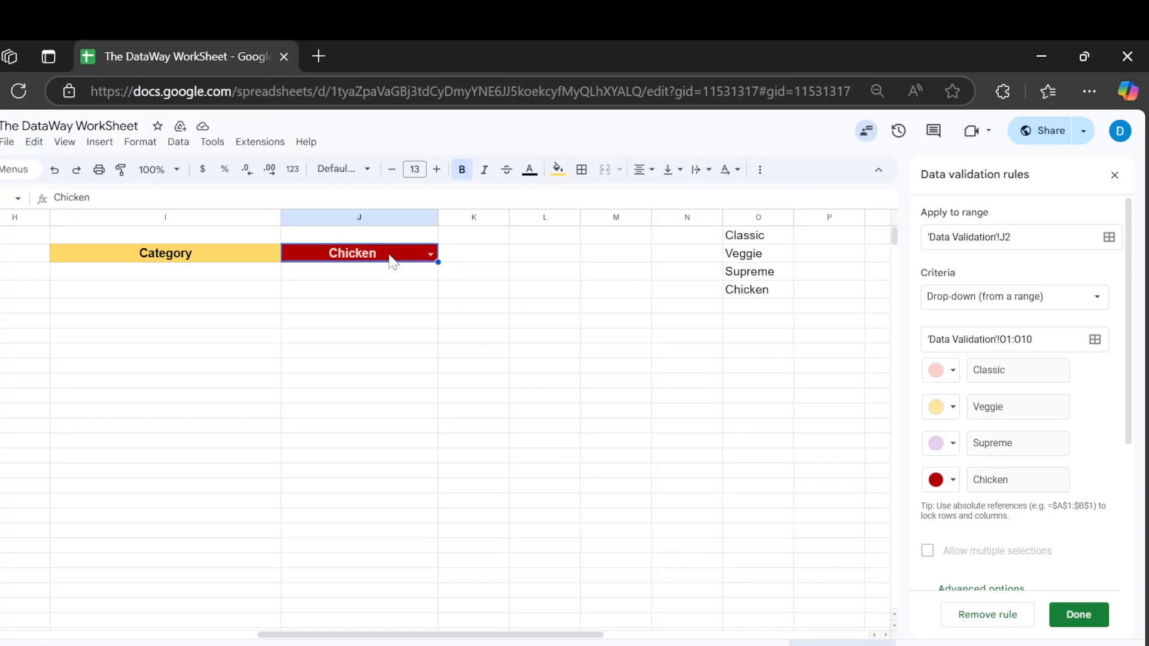
left_click(1095, 615)
left_click(1114, 177)
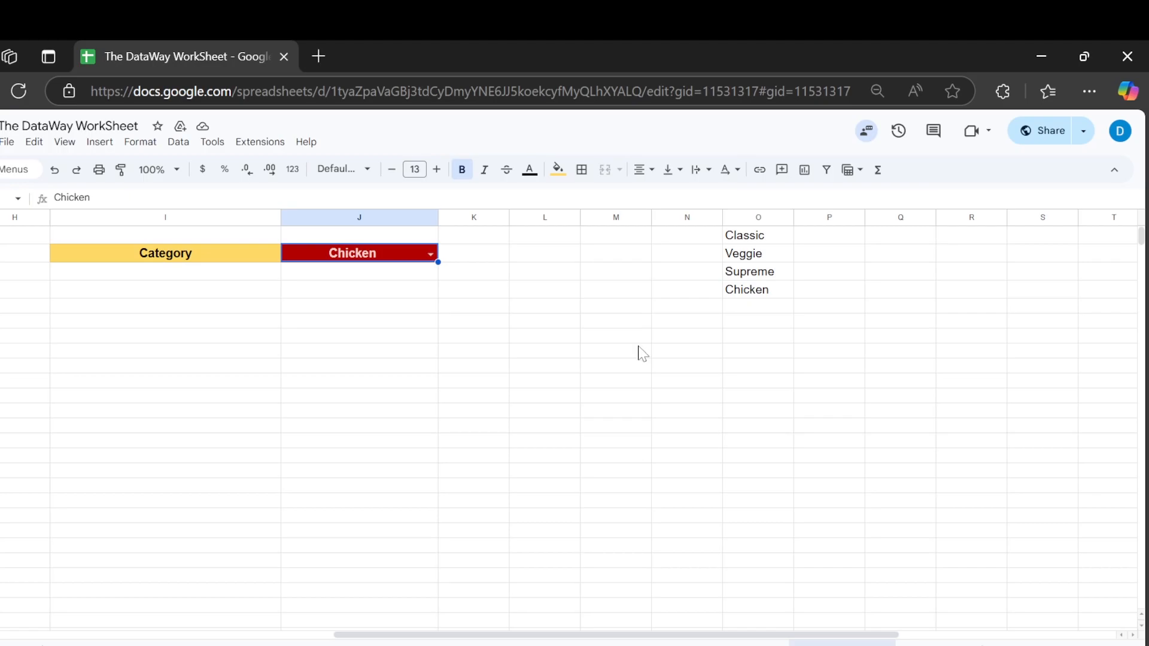
- Switch to the pizza sales dataset sheet and examine the pizza_category, pizza_size, pizza_name and unit_price columns
left_click(182, 322)
left_click(729, 645)
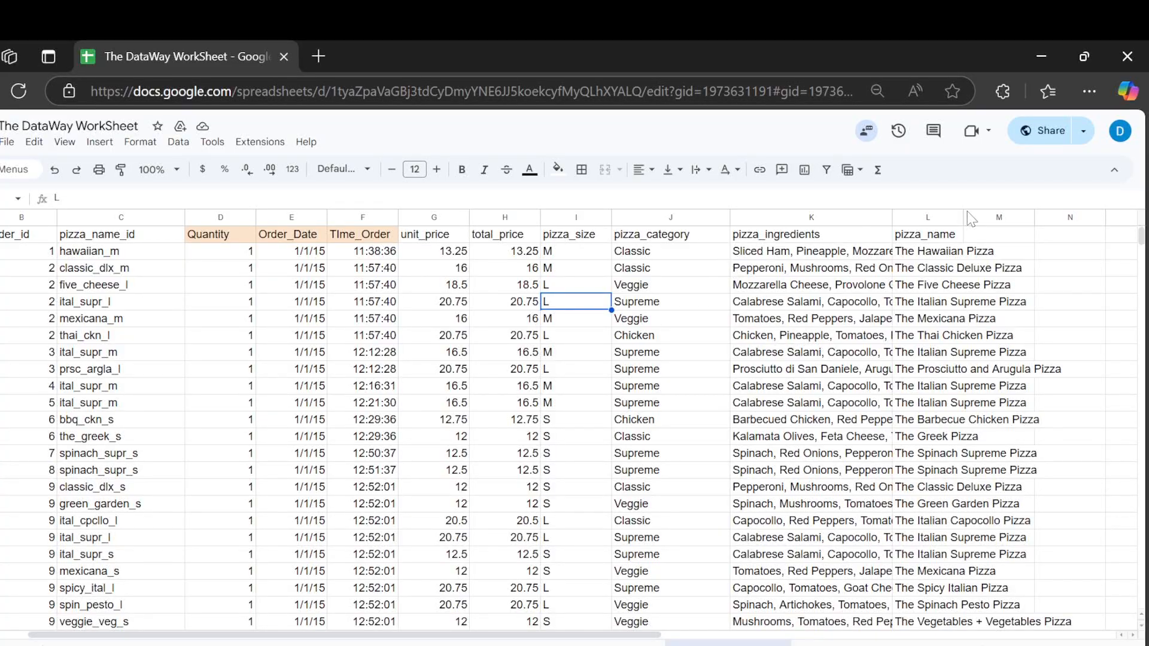
left_click(667, 218)
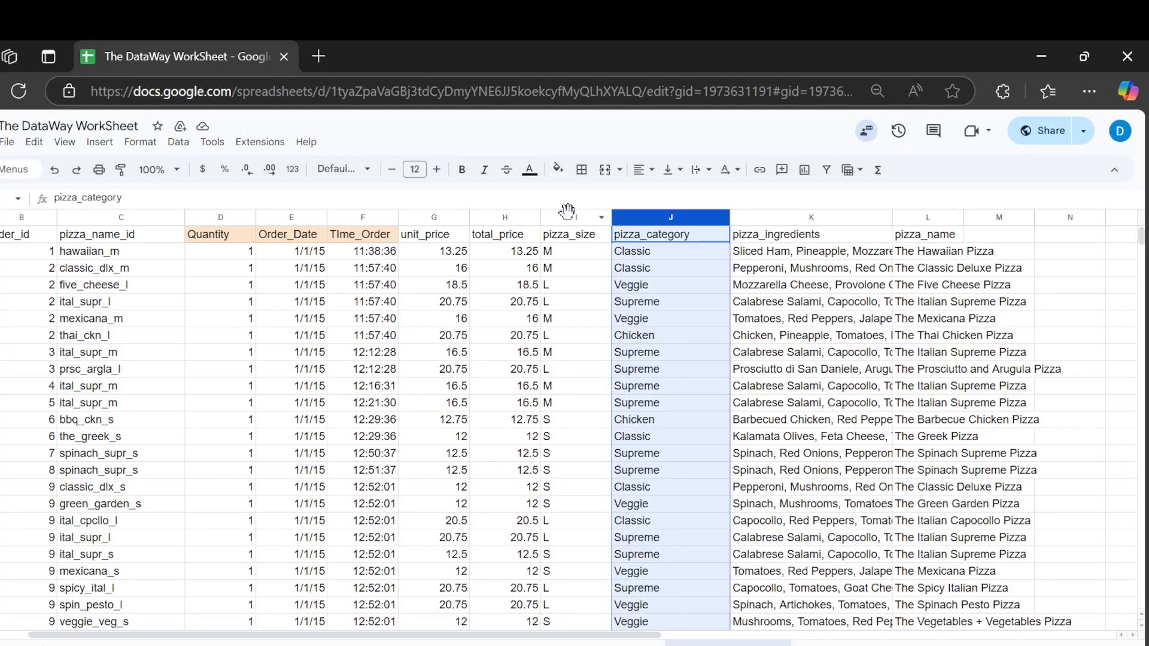
left_click(569, 216)
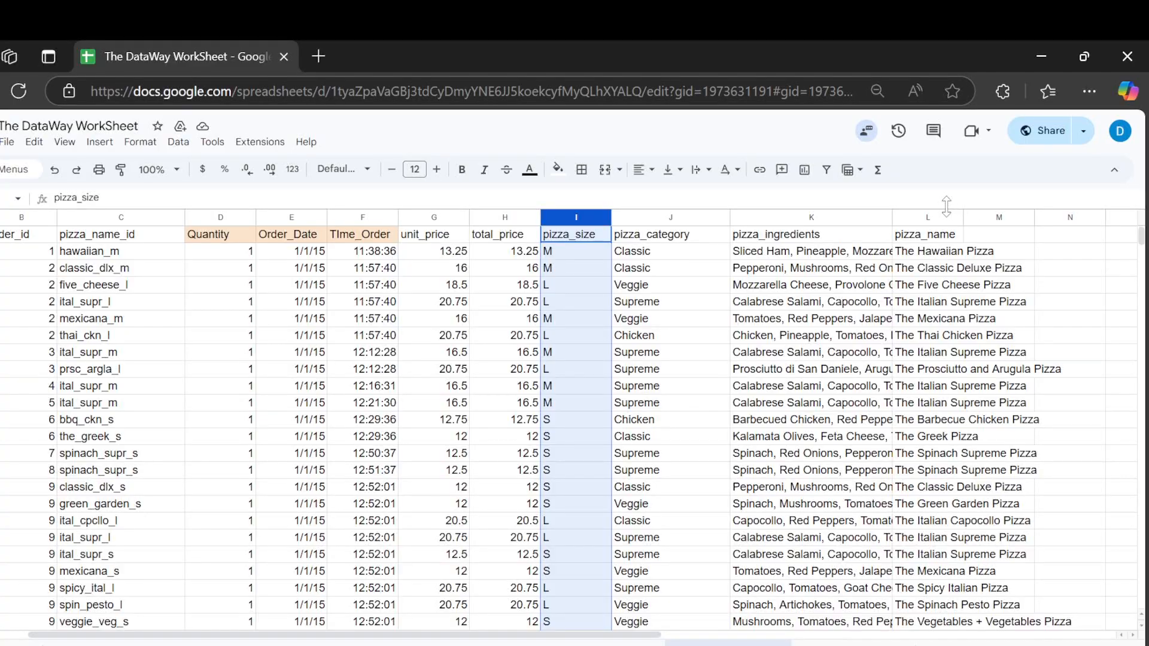
left_click(940, 217)
left_click(595, 217)
left_click(444, 213)
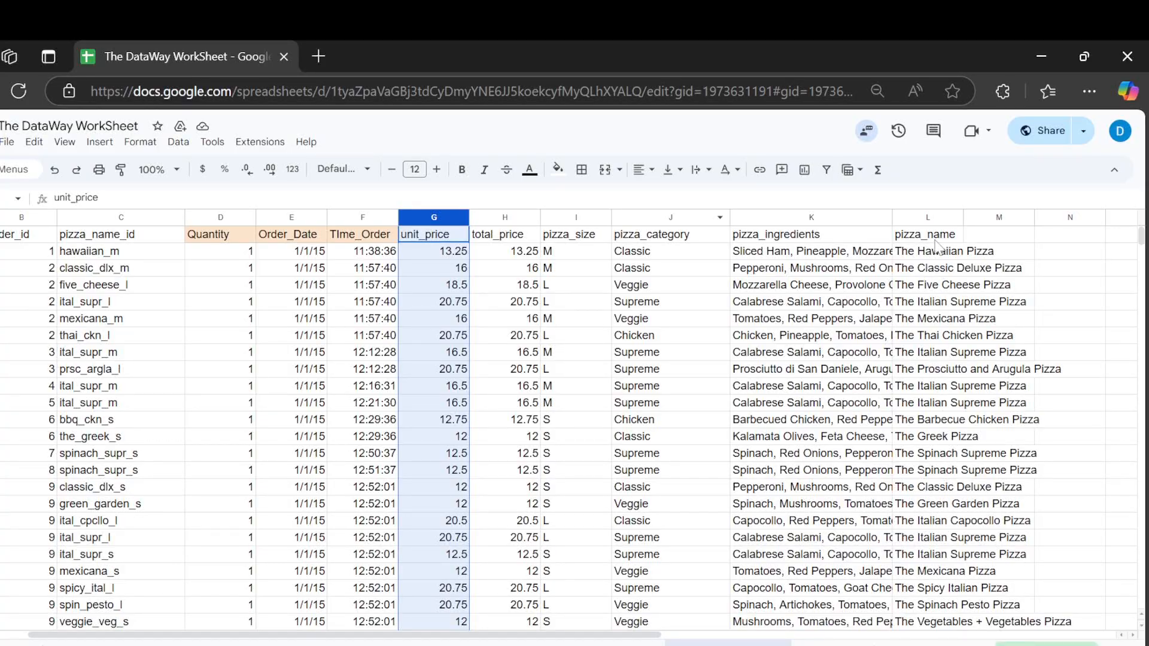
- In I6 of the Data Validation sheet, enter a QUERY formula over columns A:L of the pizza sales dataset with an empty query string
left_click(660, 270)
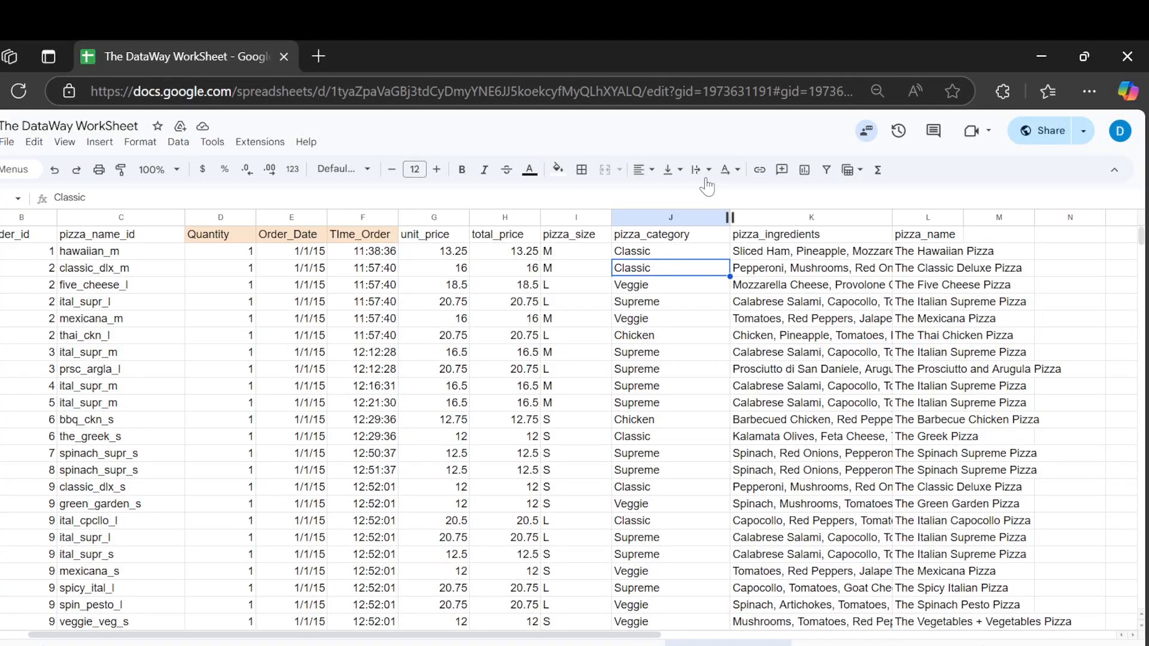
left_click(844, 643)
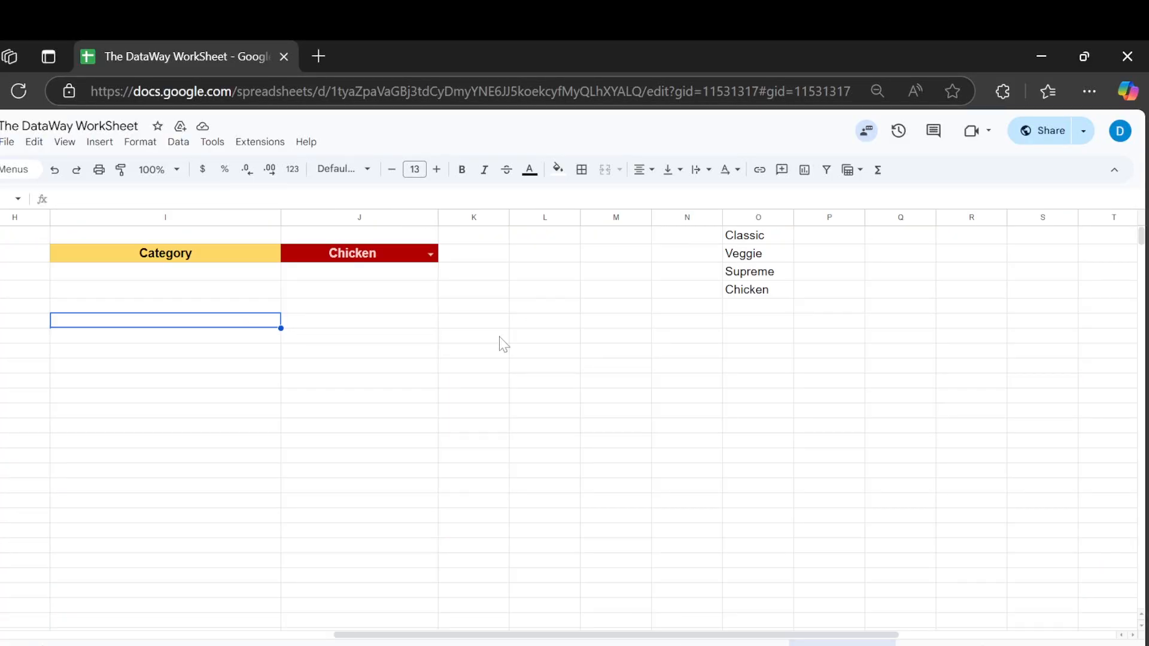
type("=qu")
key("Tab")
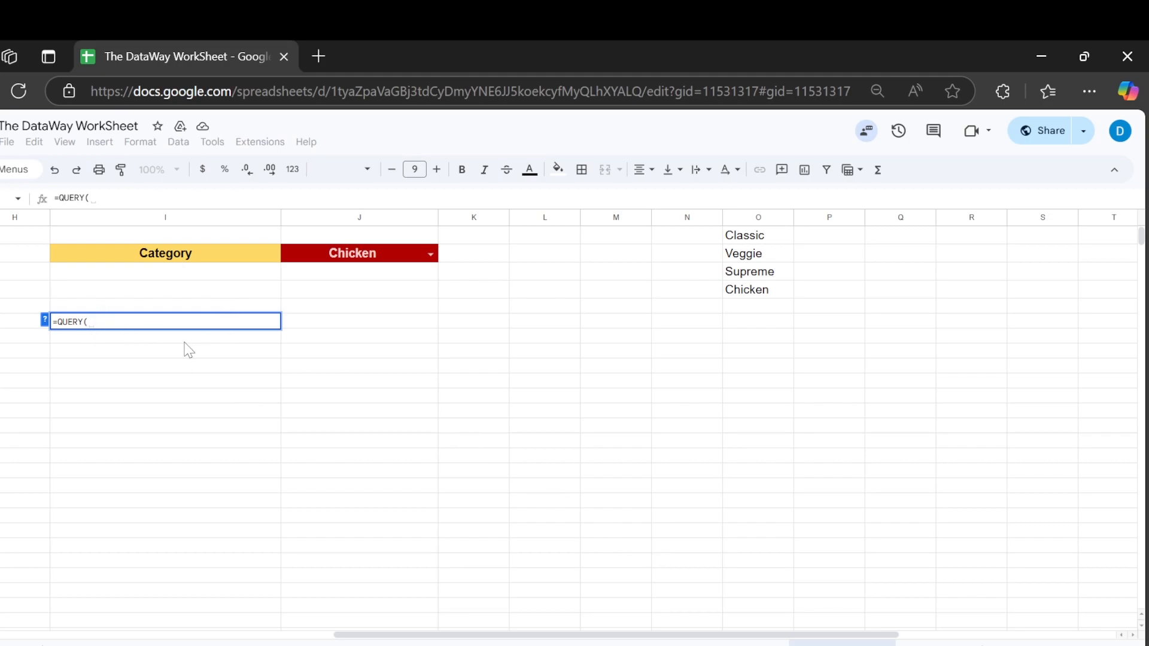
left_click(44, 320)
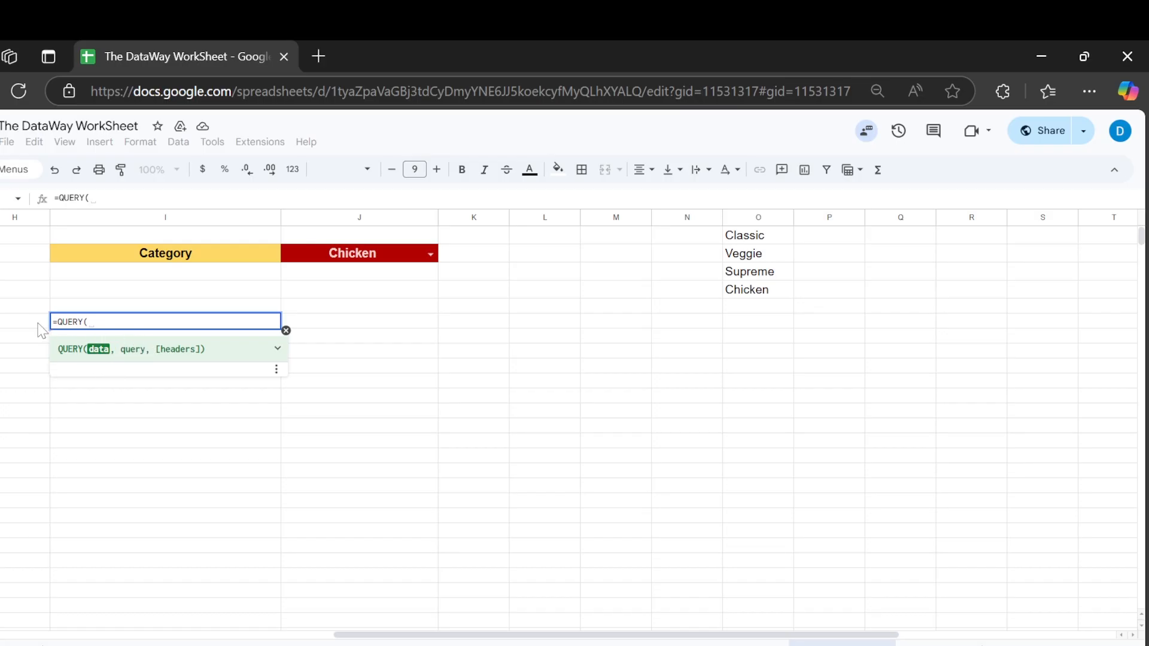
left_click(286, 331)
left_click(736, 644)
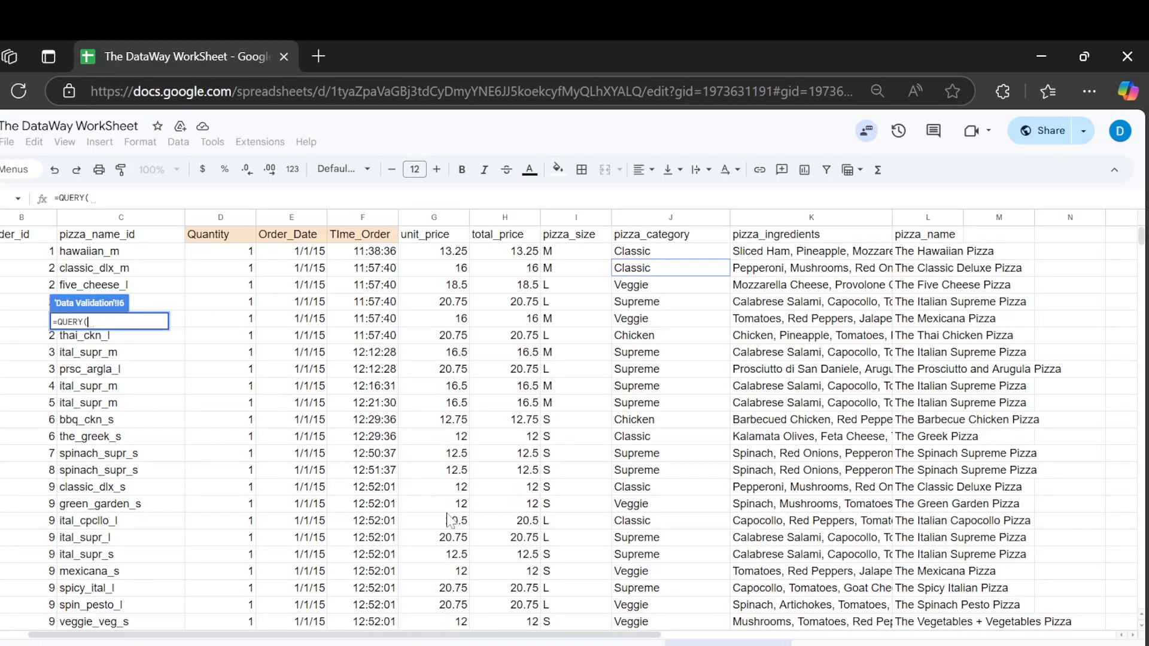
left_click_drag(444, 636, 377, 642)
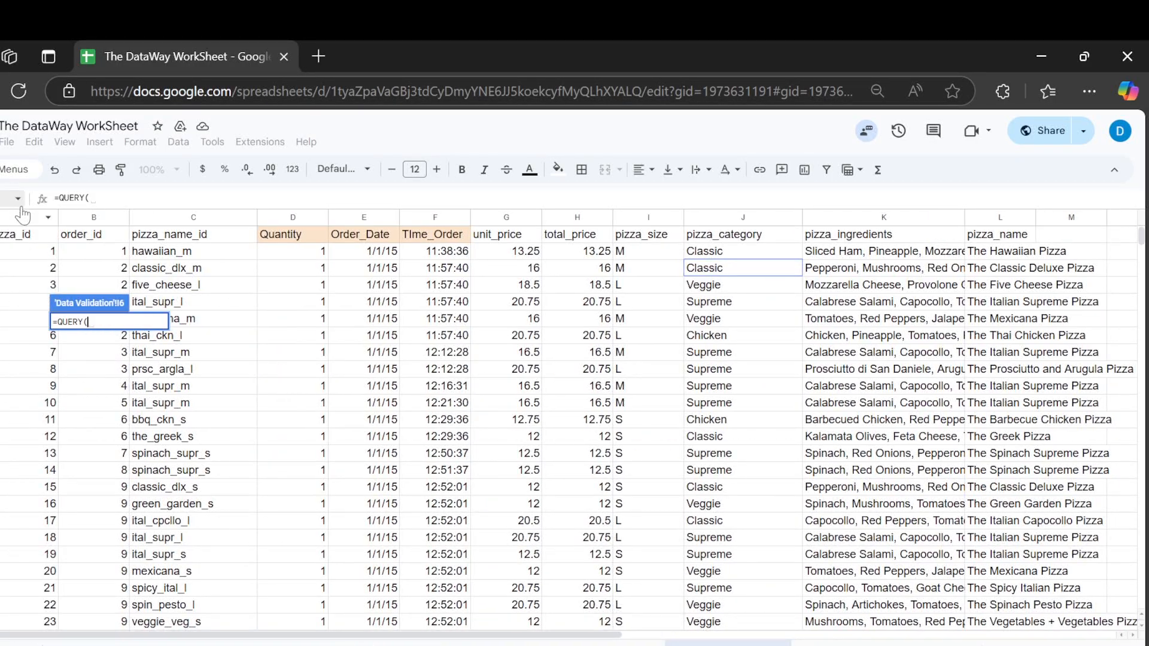
left_click_drag(23, 217, 1001, 274)
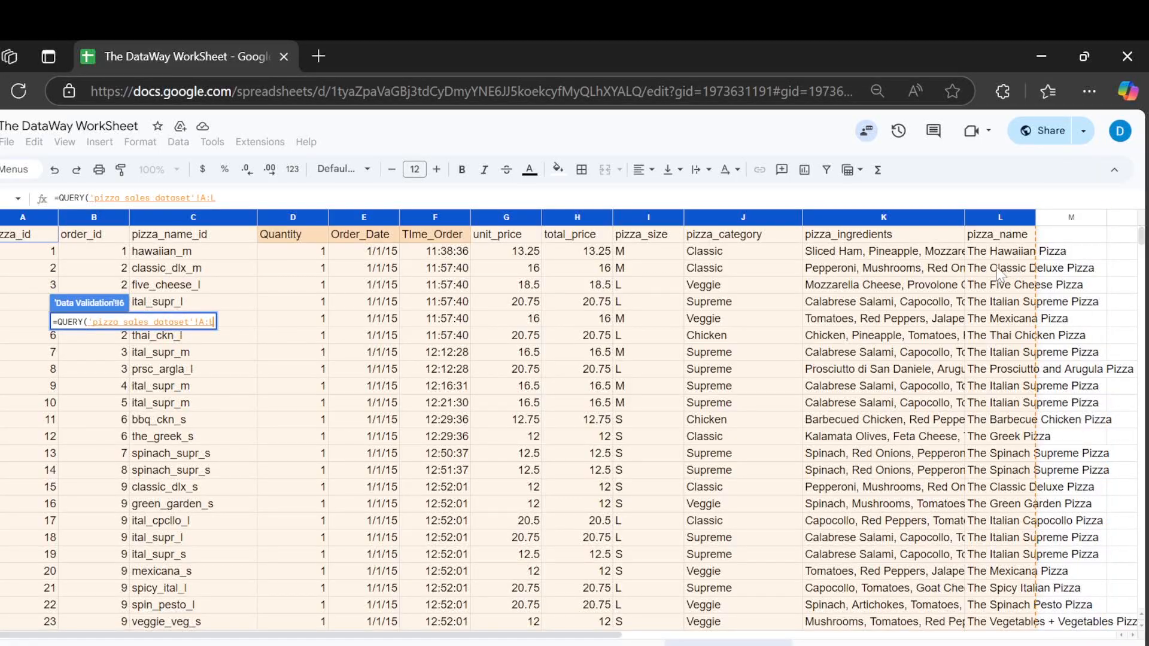
type(",\"\")")
key("Return")
- Set the query string of the I6 formula to "SELECT A"
left_click(238, 198)
key("BackSpace")
key("BackSpace")
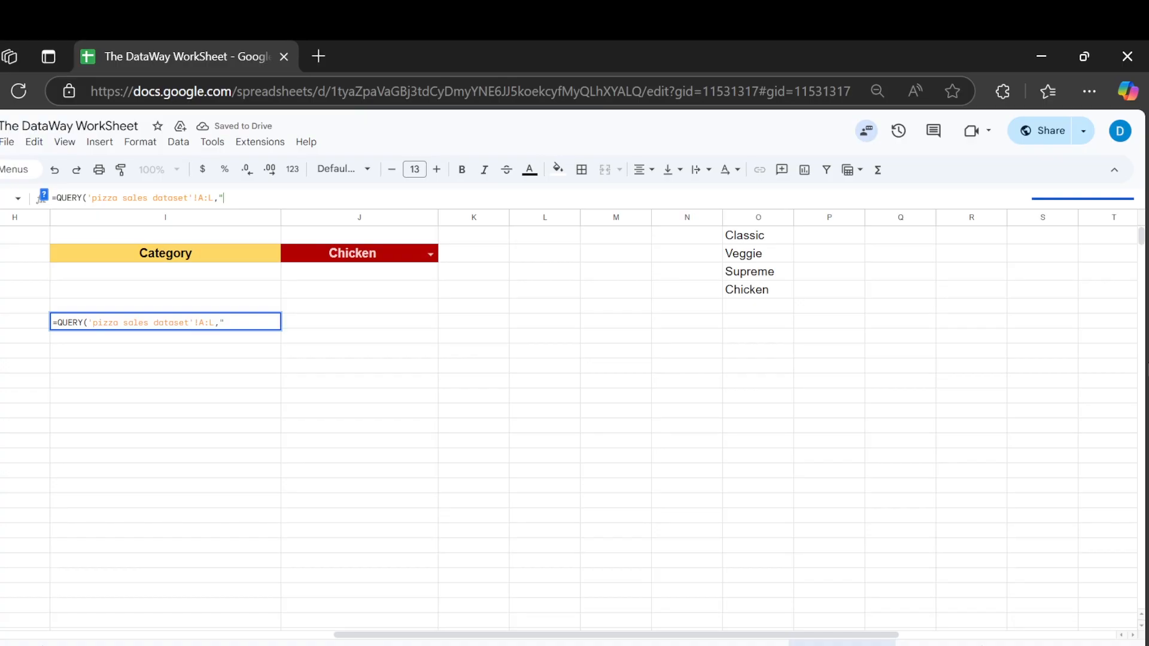
type("SELECY")
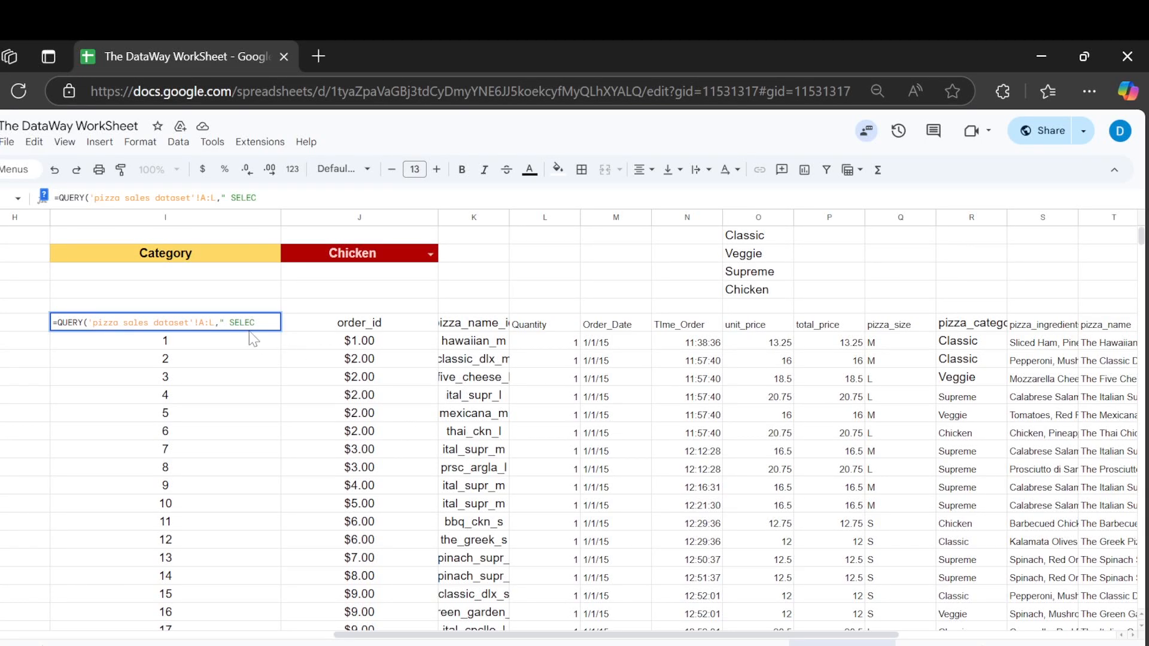
key("BackSpace")
key("BackSpace")
key("BackSpace")
type("SELECT A")
key("Return")
left_click(261, 329)
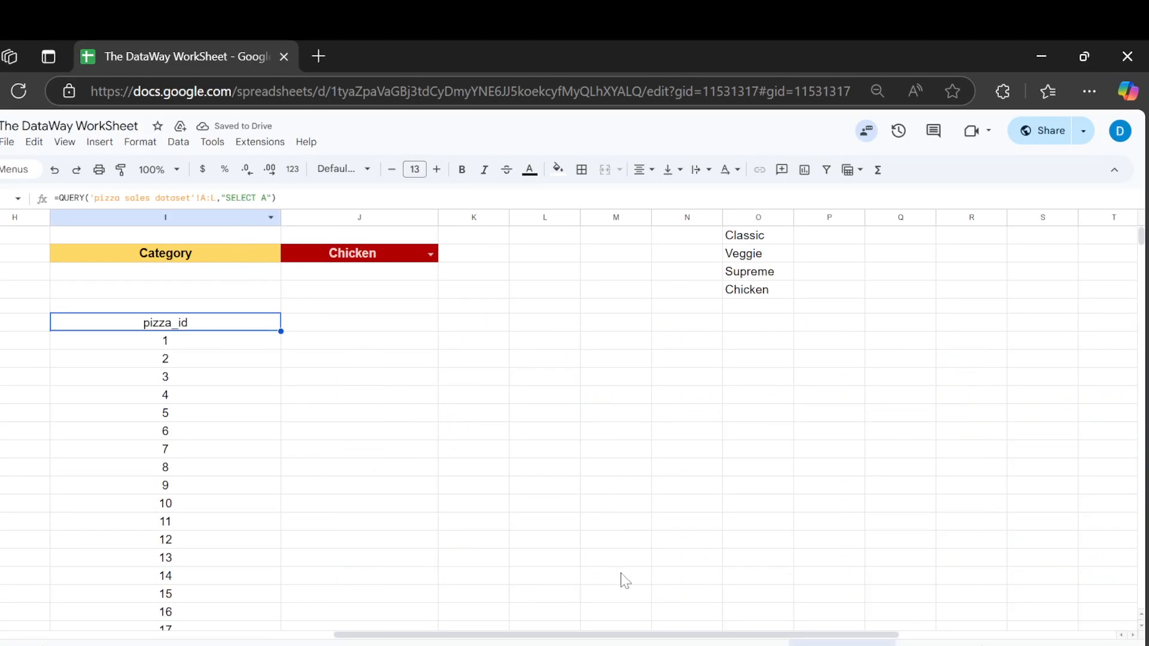
- Check the dataset's column letters and change the I6 query to "SELECT L,I,G" for pizza_name, pizza_size and unit_price
left_click(724, 641)
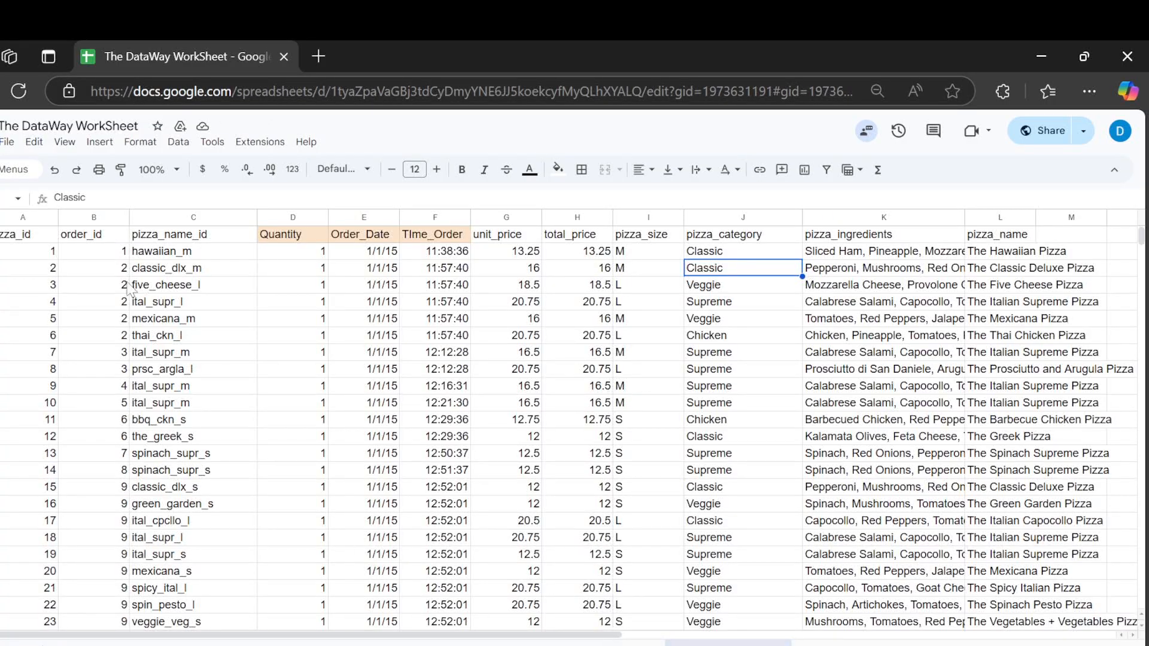
left_click(819, 641)
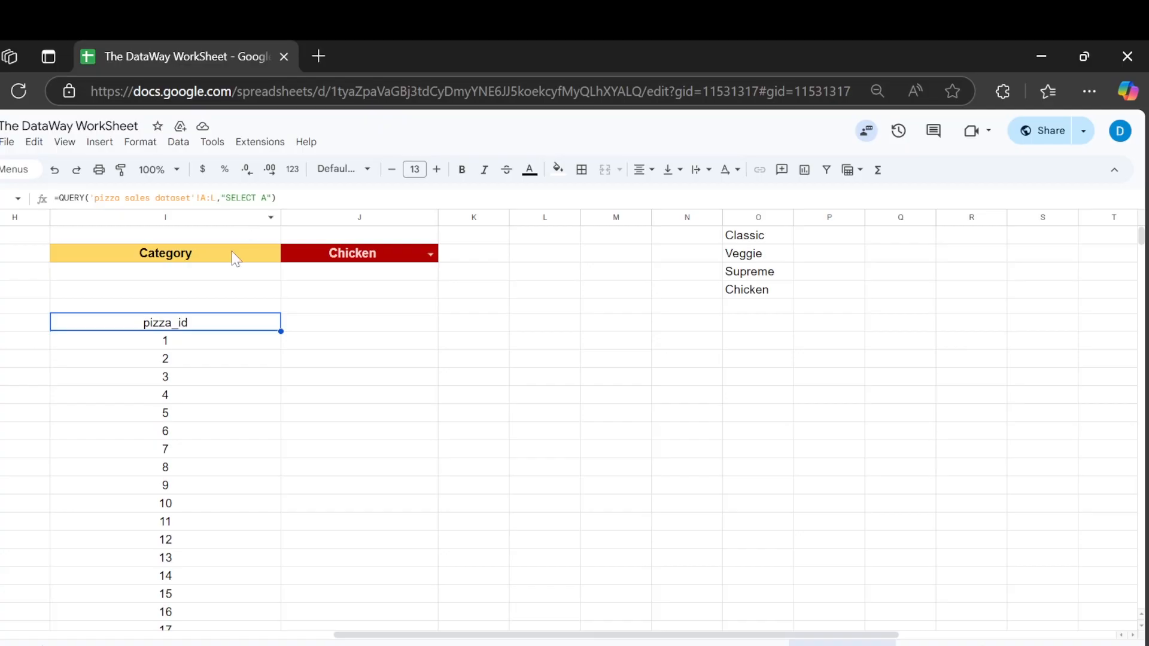
scroll(236, 444, "down", 5)
scroll(245, 443, "up", 5)
left_click(733, 644)
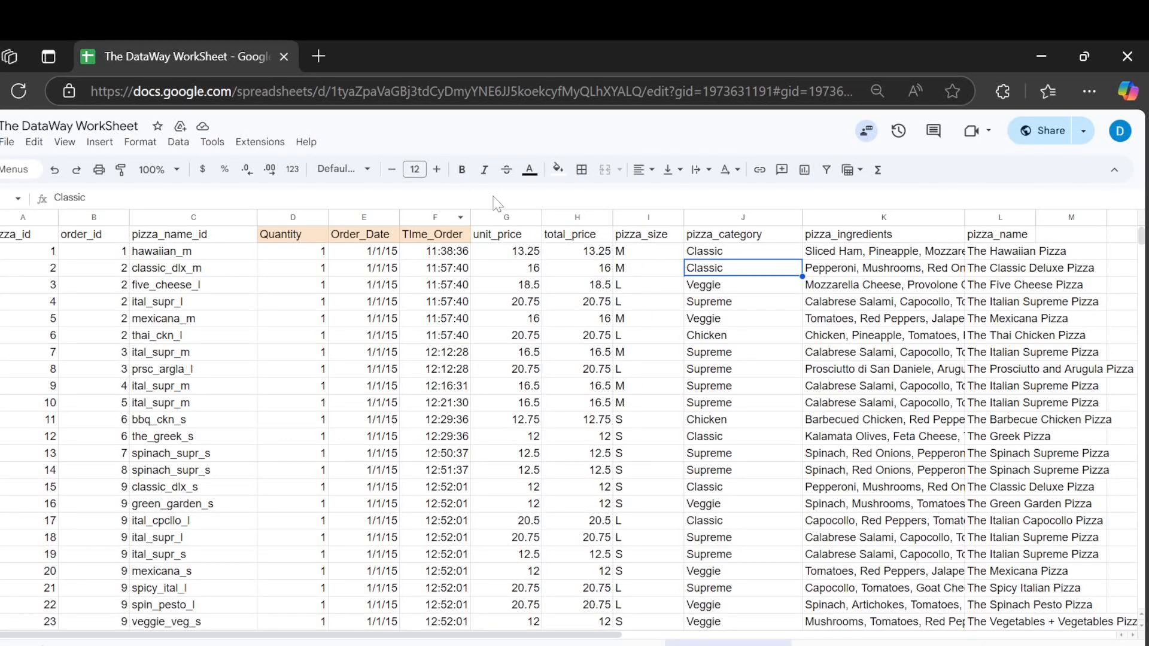
left_click(843, 643)
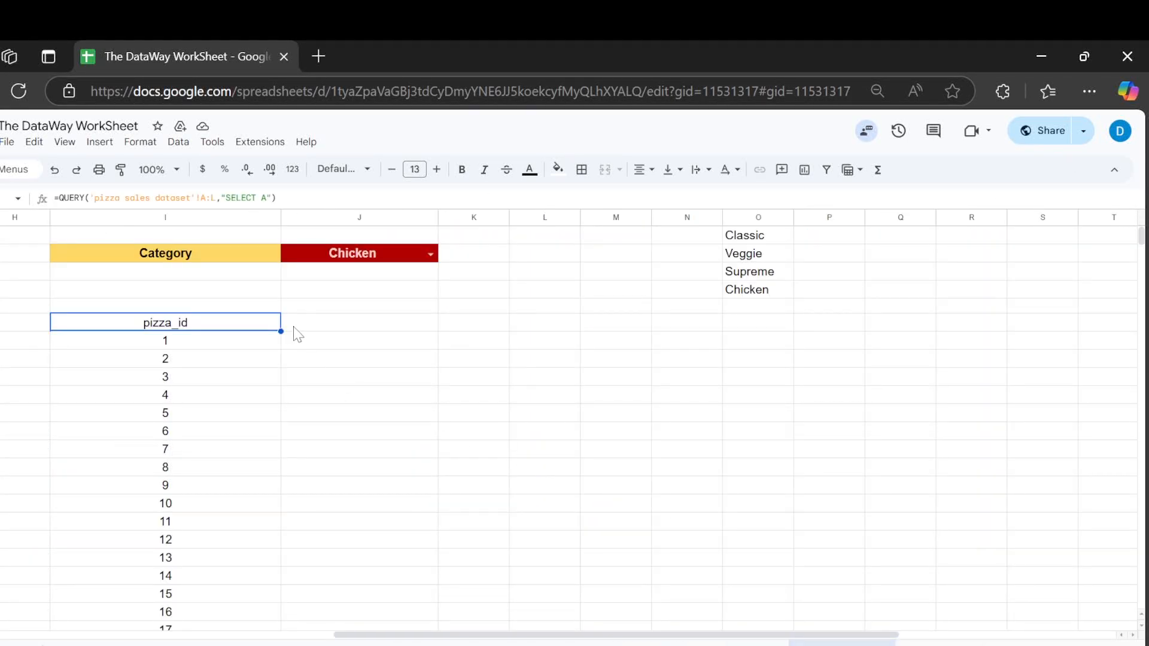
left_click(292, 190)
key("BackSpace")
key("BackSpace")
key("BackSpace")
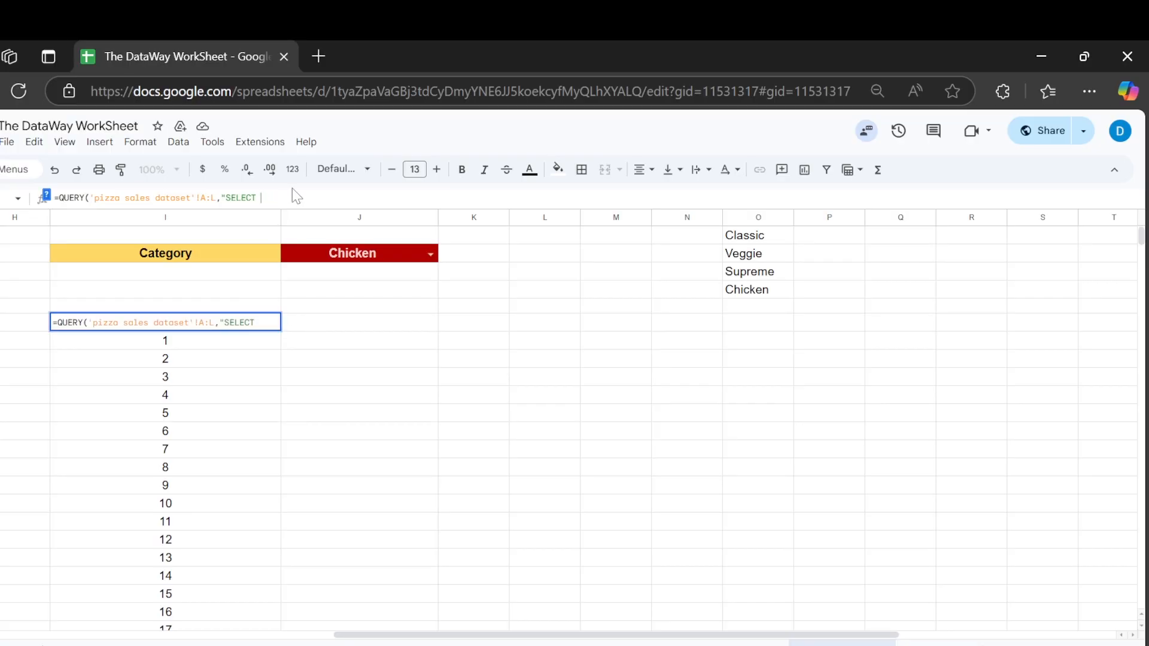
type("L,I,G\")")
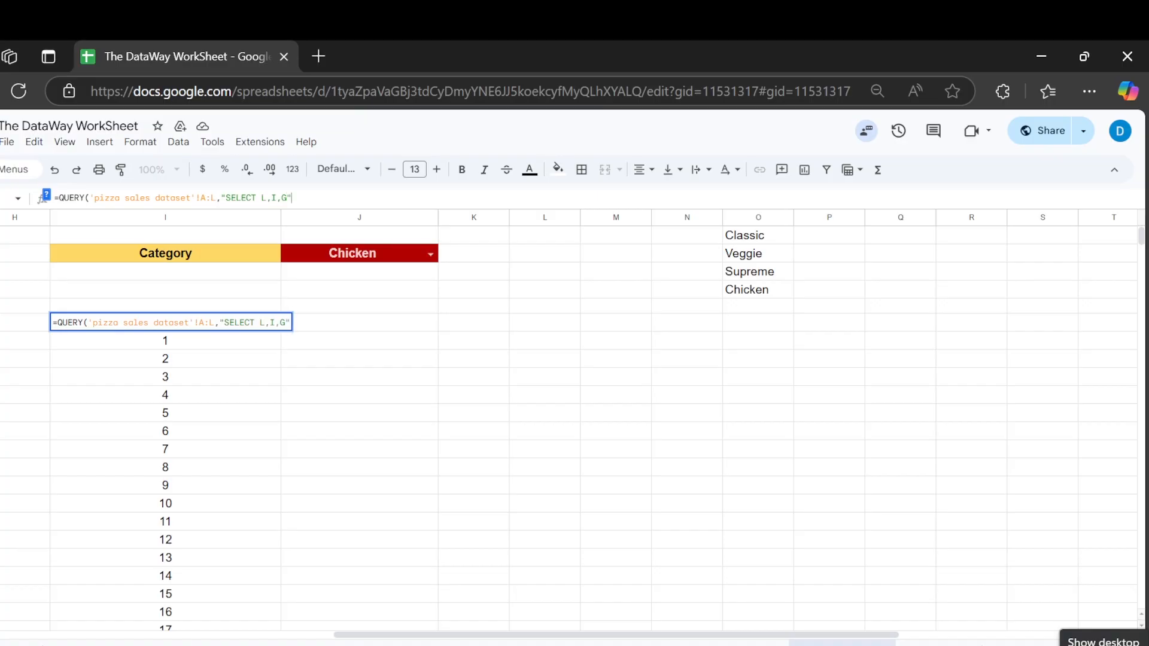
key("Return")
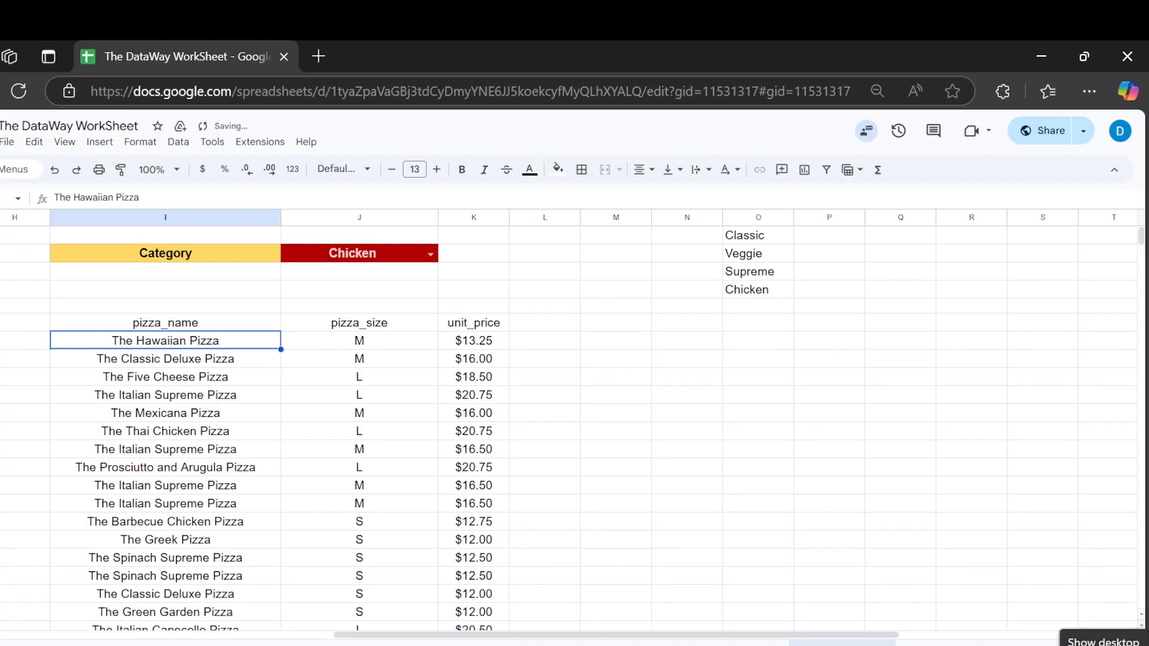
- Look through the query results for repeated pizzas and wrap the I6 QUERY formula in UNIQUE
left_click(224, 325)
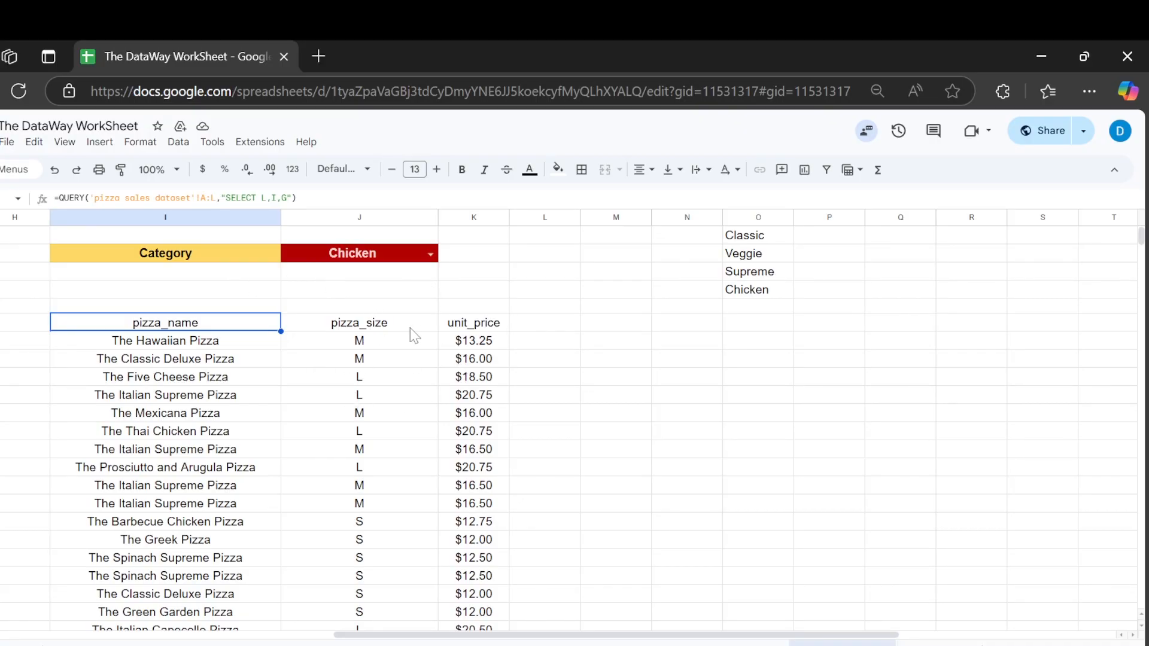
scroll(248, 413, "down", 10)
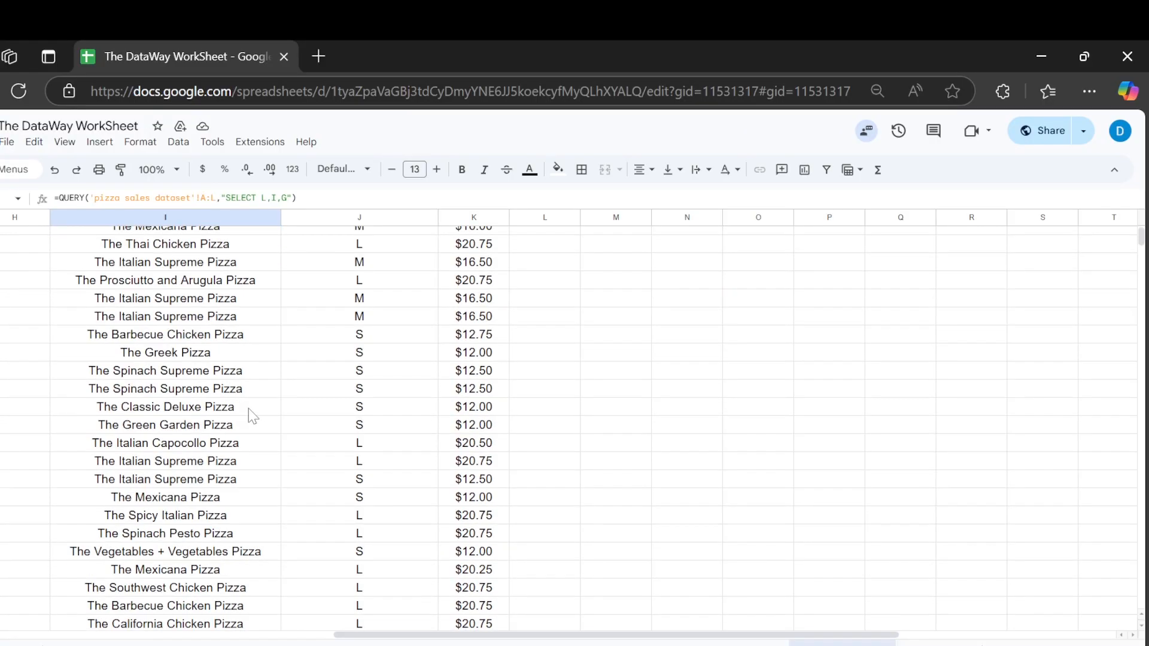
scroll(249, 413, "up", 10)
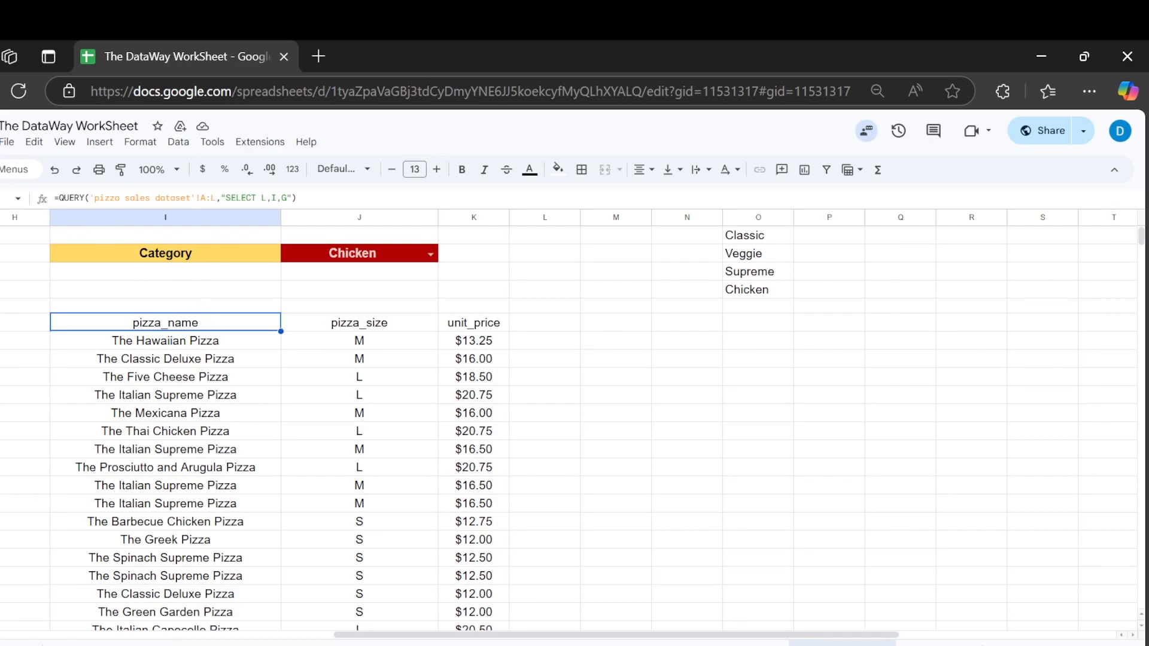
left_click(54, 197)
type("UNIQUE(")
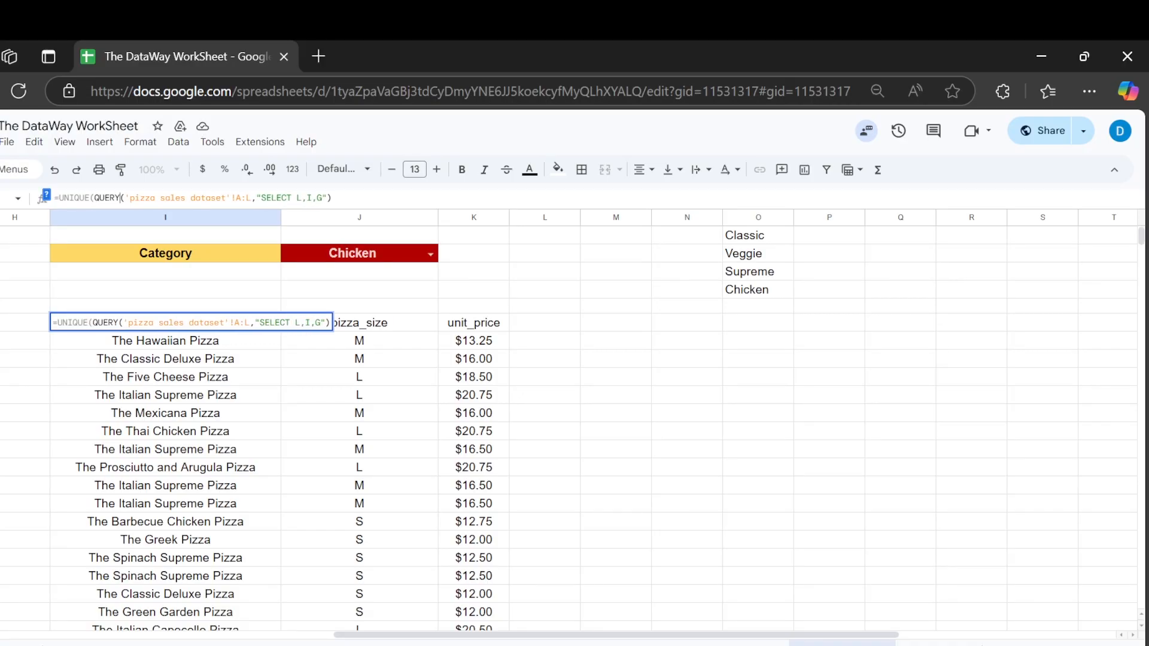
key("End")
type(")")
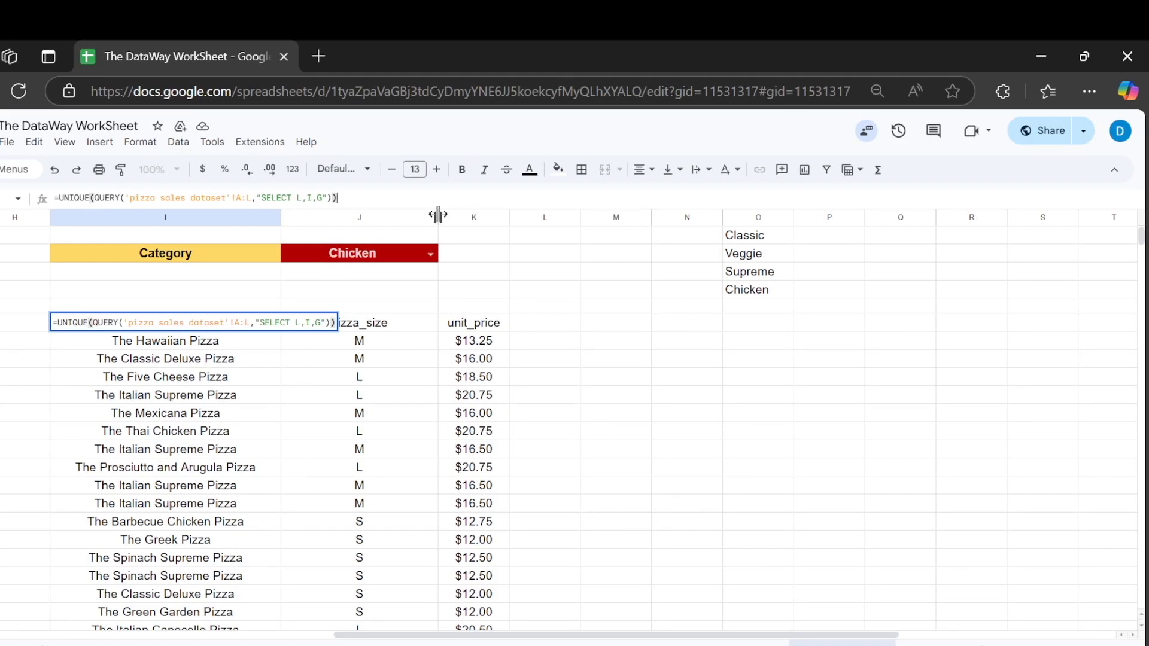
key("Return")
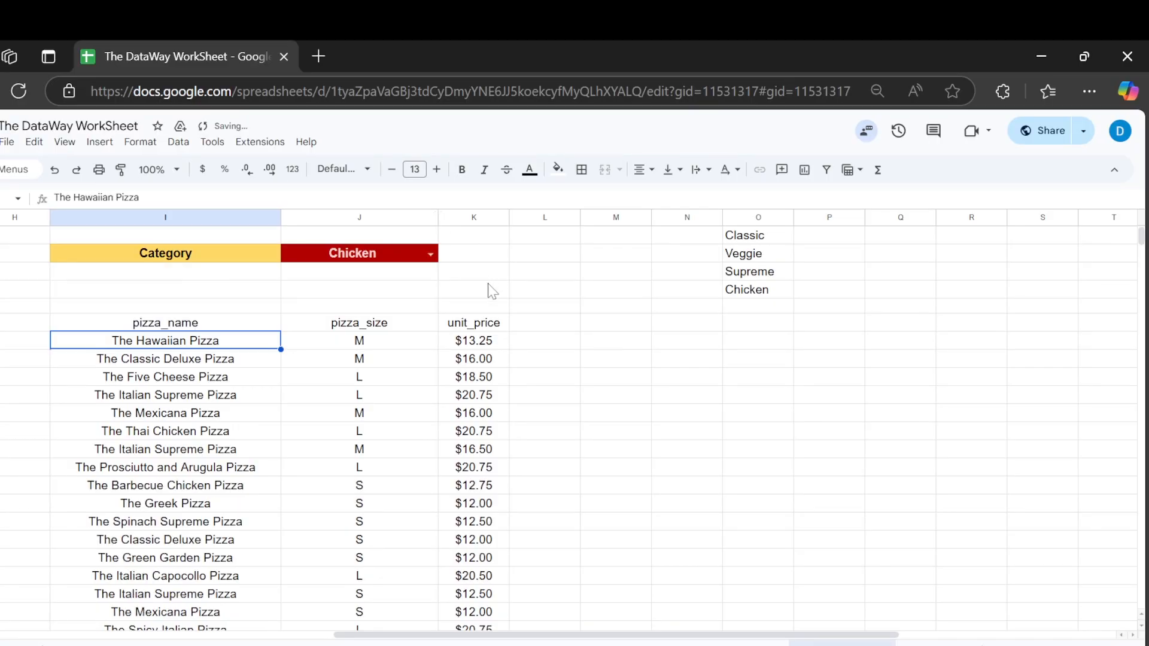
- Copy the formatting of the medium Soppressata Pizza row onto the unformatted rows at the end of the results
scroll(413, 389, "down", 15)
scroll(413, 390, "down", 10)
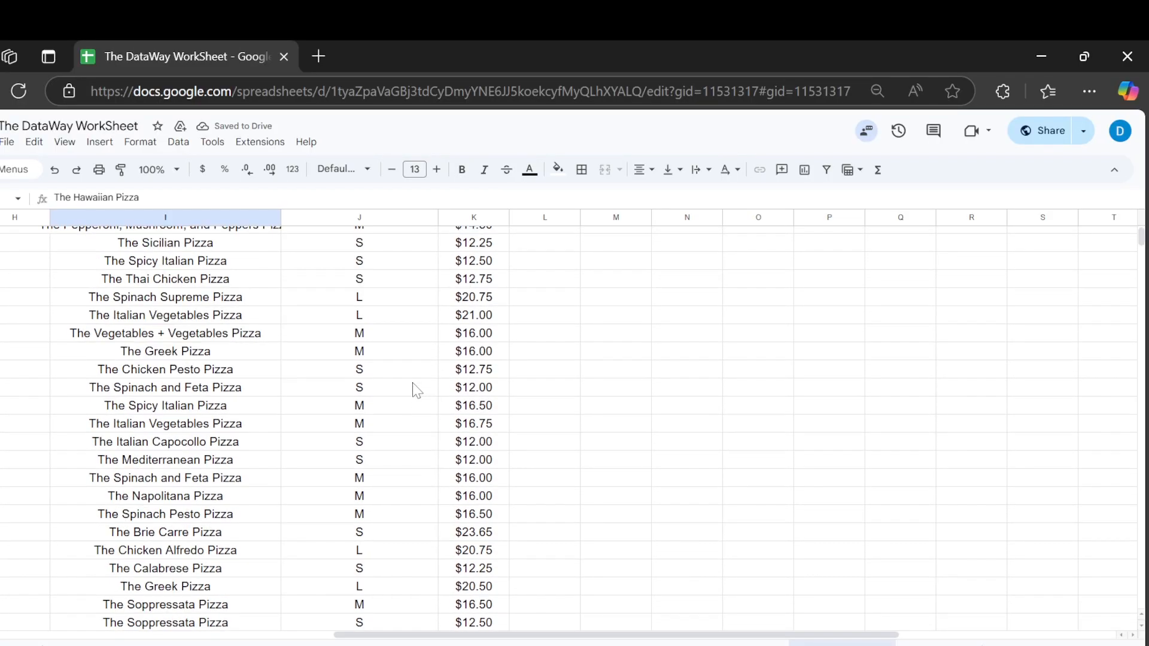
left_click(180, 326)
left_click(363, 331, "shift")
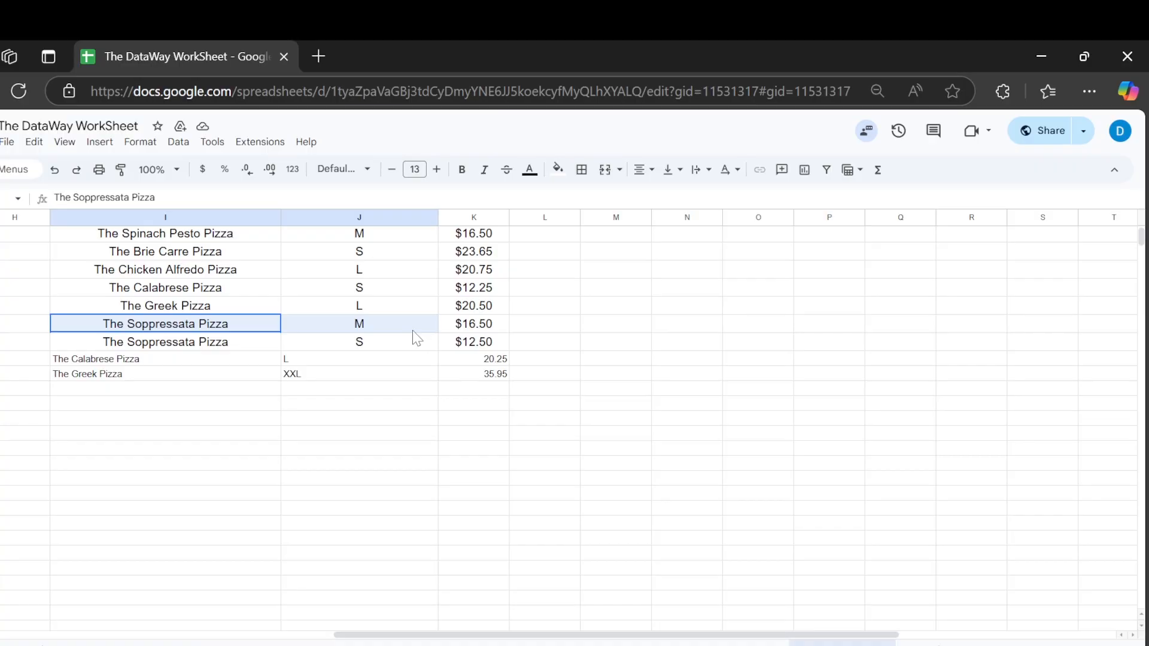
left_click(470, 326, "shift")
left_click(121, 169)
mouse_move(200, 344)
left_mouse_down()
mouse_move(397, 415)
mouse_move(413, 466)
left_mouse_up()
left_click(144, 328)
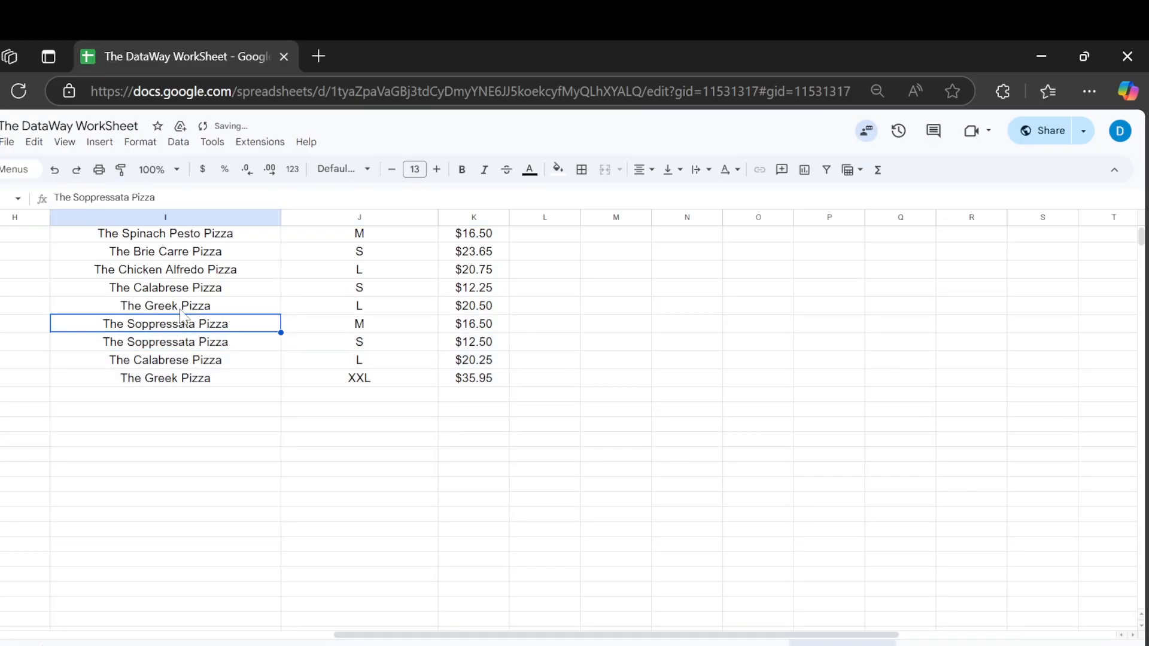
- Examine the pizza names, sizes and unit prices in the deduplicated results, including the Soppressata and Mexicana rows
scroll(385, 352, "up", 2)
left_click(381, 309)
left_click(379, 289)
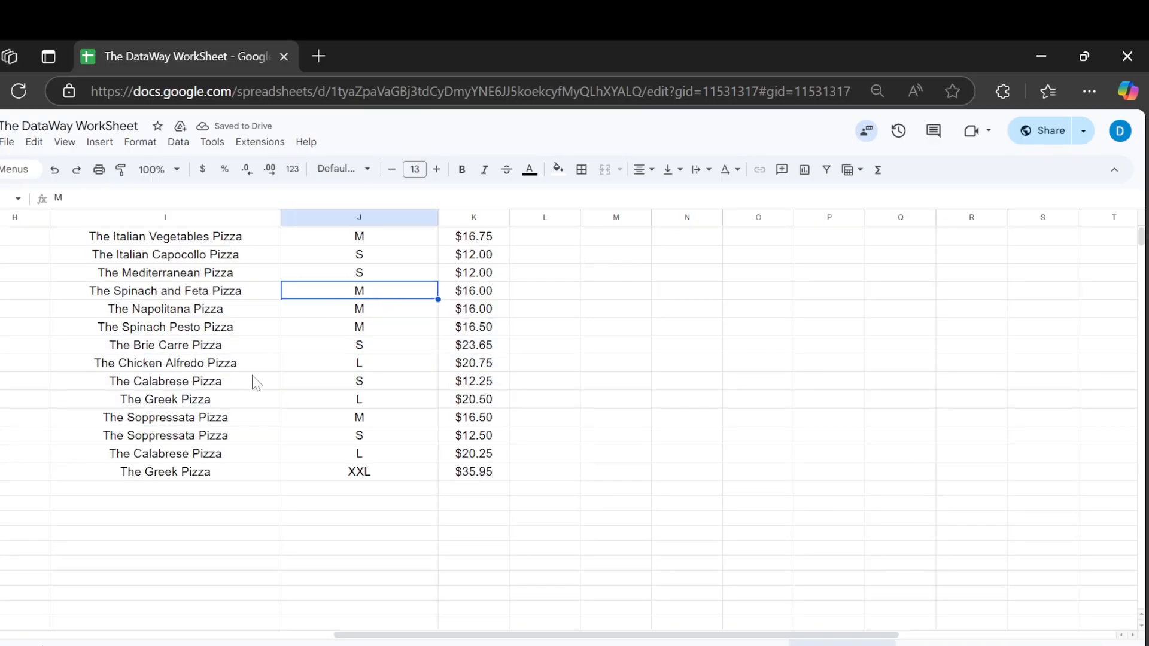
left_click(210, 422)
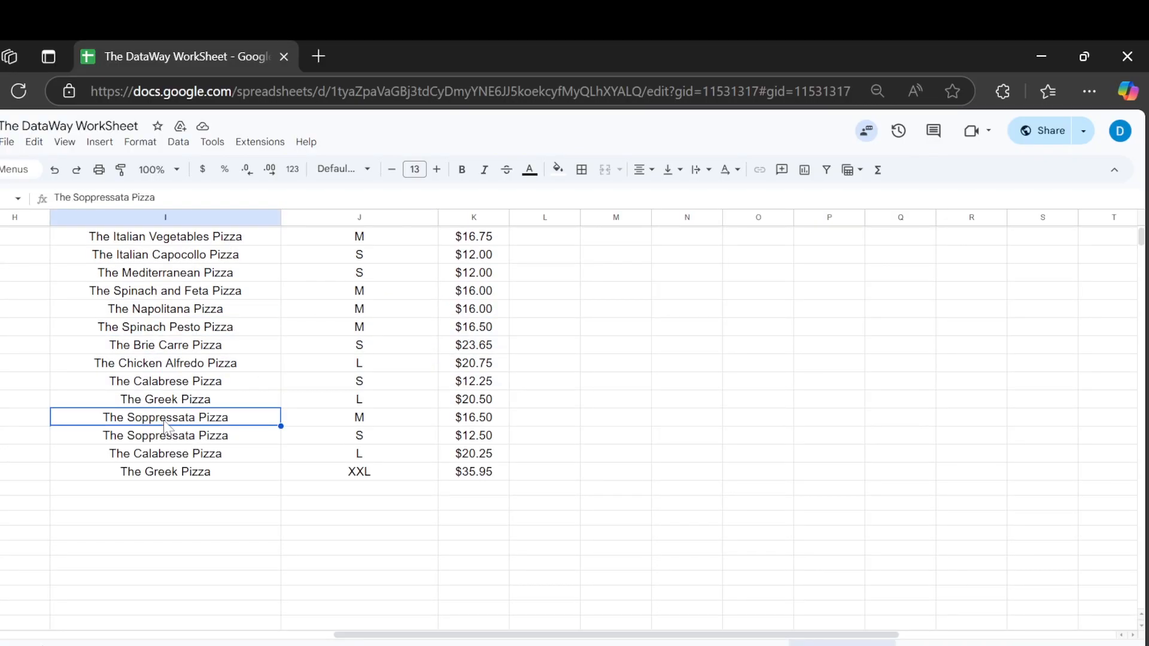
left_click(366, 421)
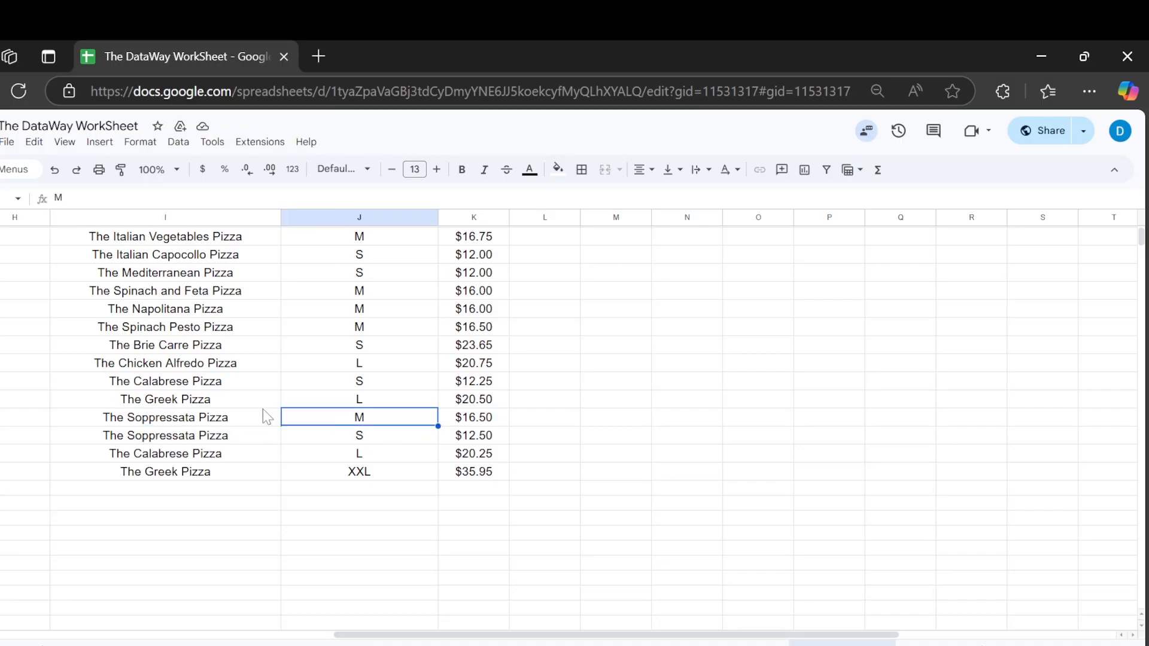
scroll(265, 411, "up", 3)
scroll(276, 411, "up", 20)
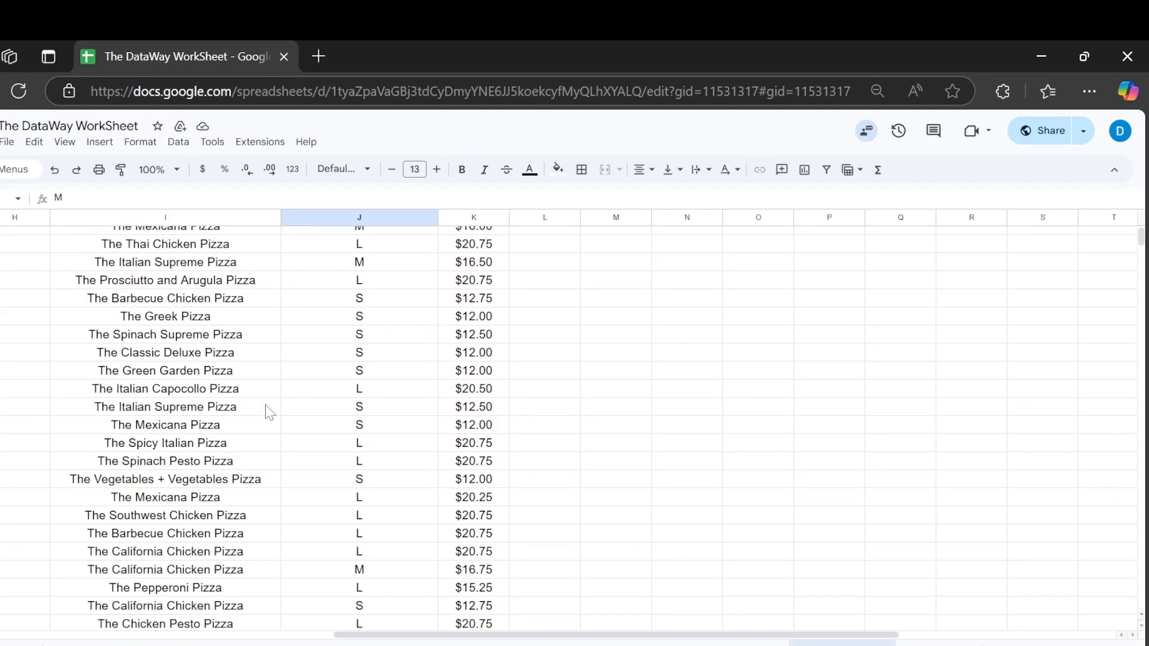
left_click(124, 398)
left_click(359, 413)
left_click(464, 413)
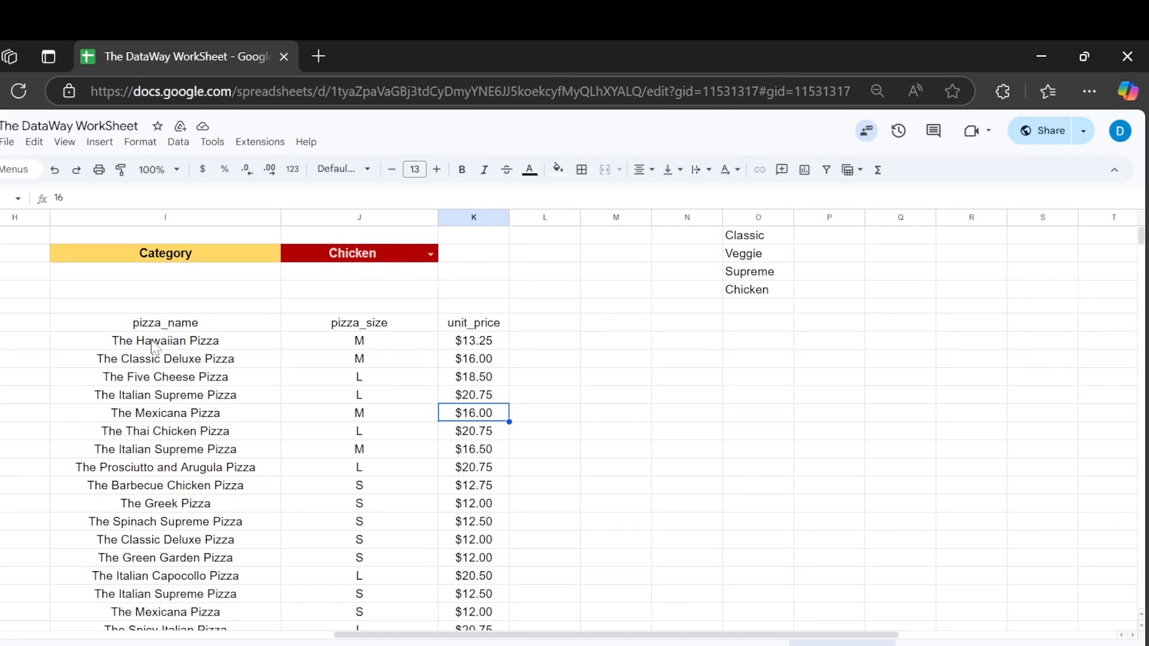
- Review the I6 formula and the Category choice in J2, and add WHERE after "SELECT L,I,G" in the I6 query
left_click(163, 326)
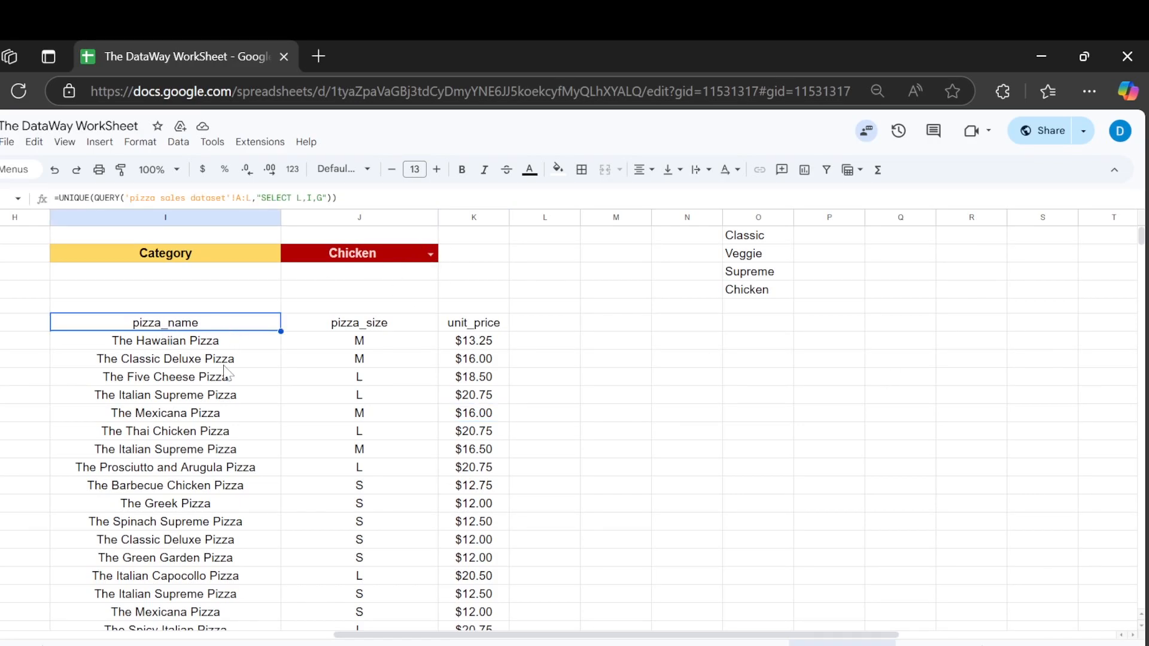
left_click(383, 258)
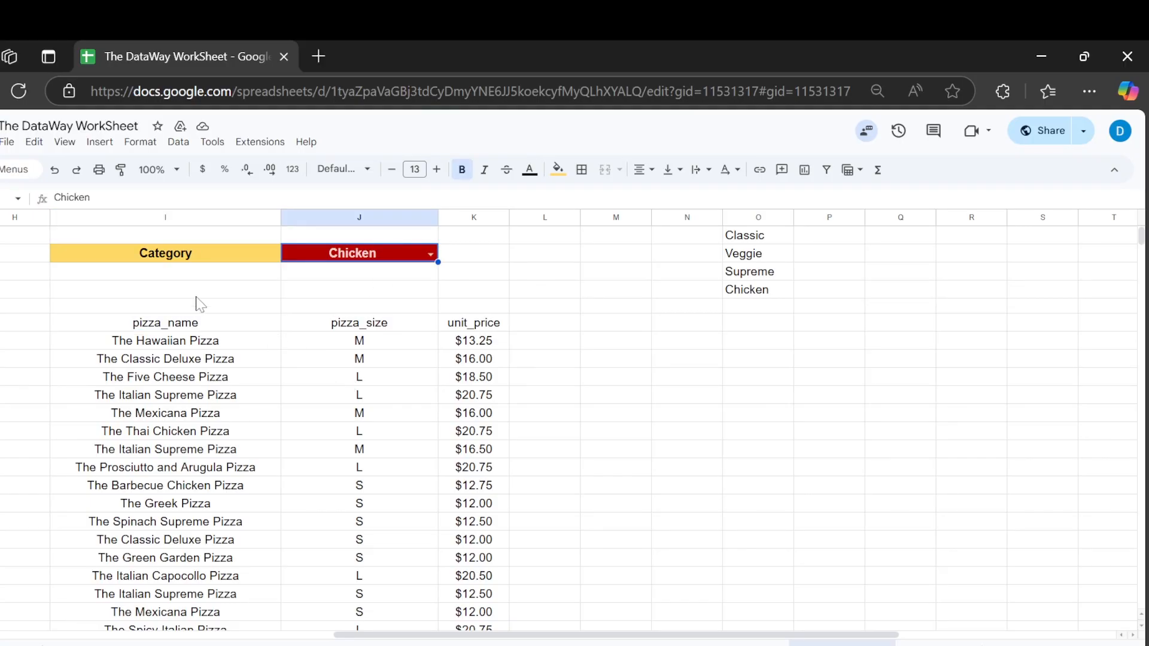
left_click(192, 328)
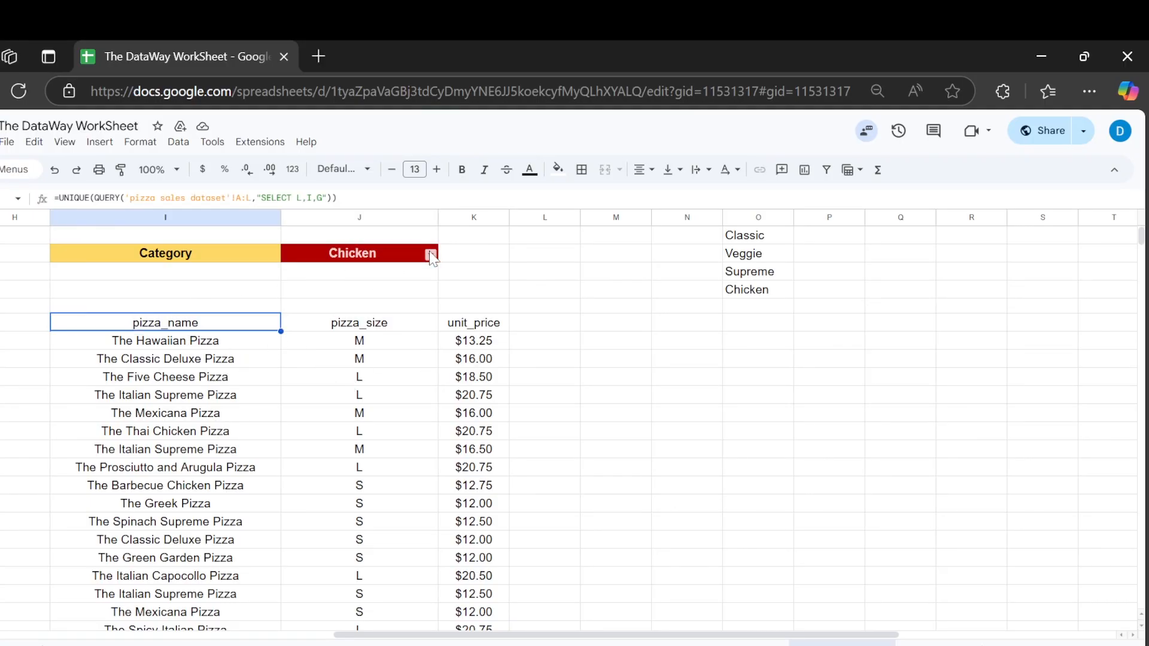
left_click(430, 254)
left_click(151, 412)
left_click(188, 328)
left_click(422, 198)
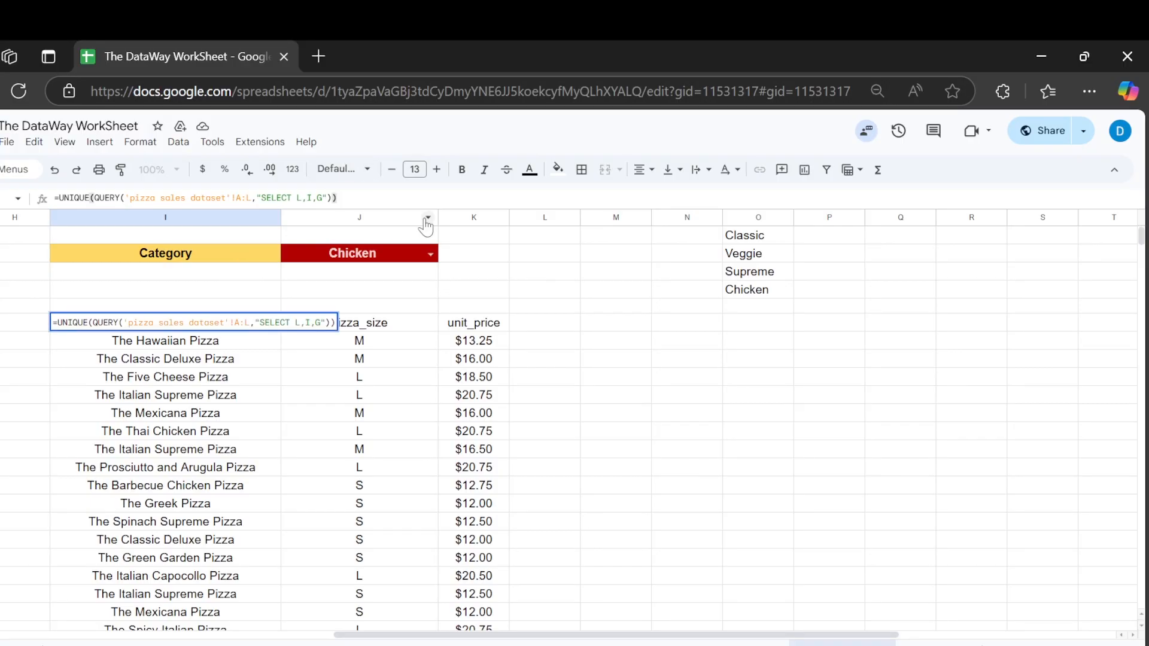
key("BackSpace")
key("BackSpace")
key("BackSpace")
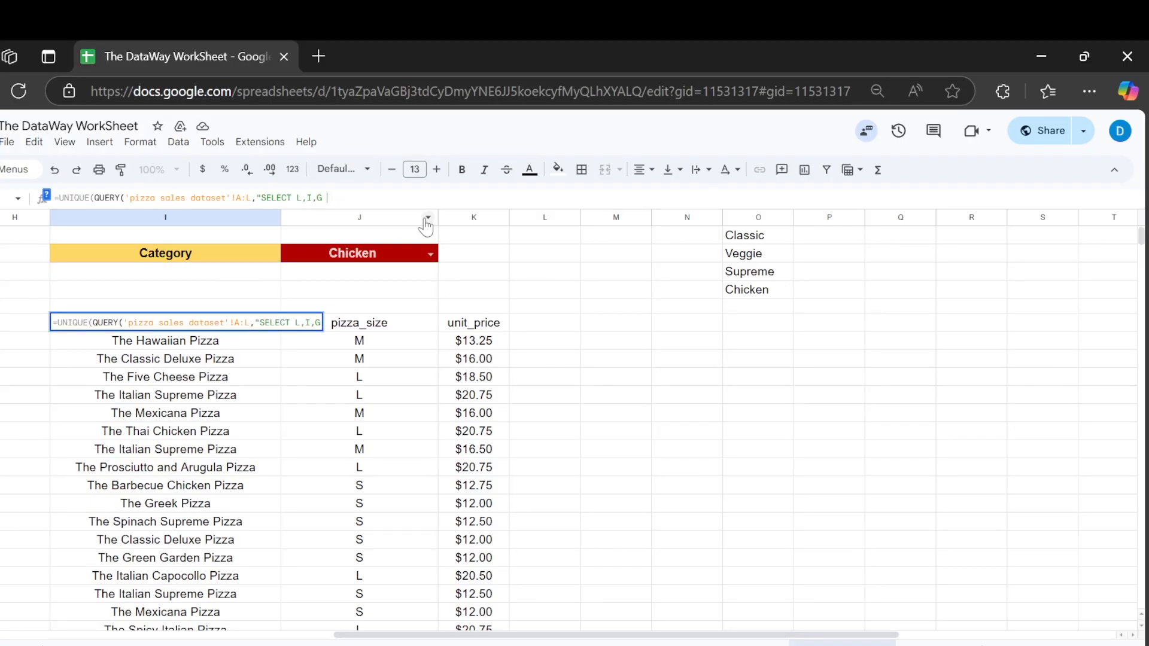
type("WHERE")
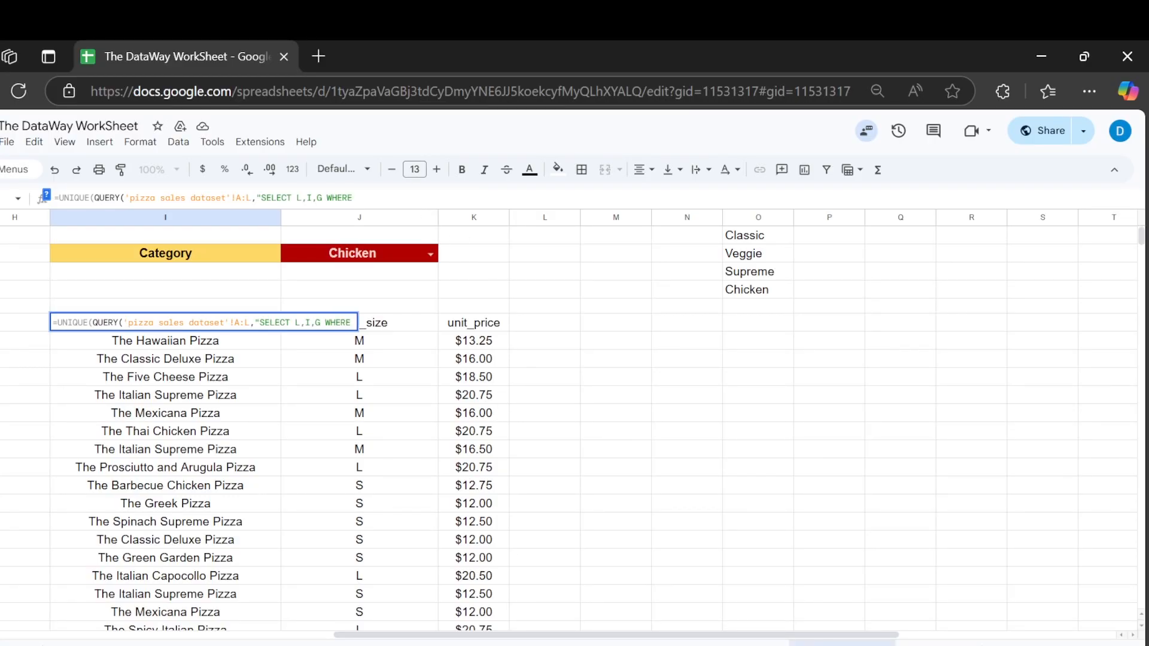
- Check which dataset column holds pizza_category and extend the I6 query's WHERE clause with "J ="
left_click(728, 643)
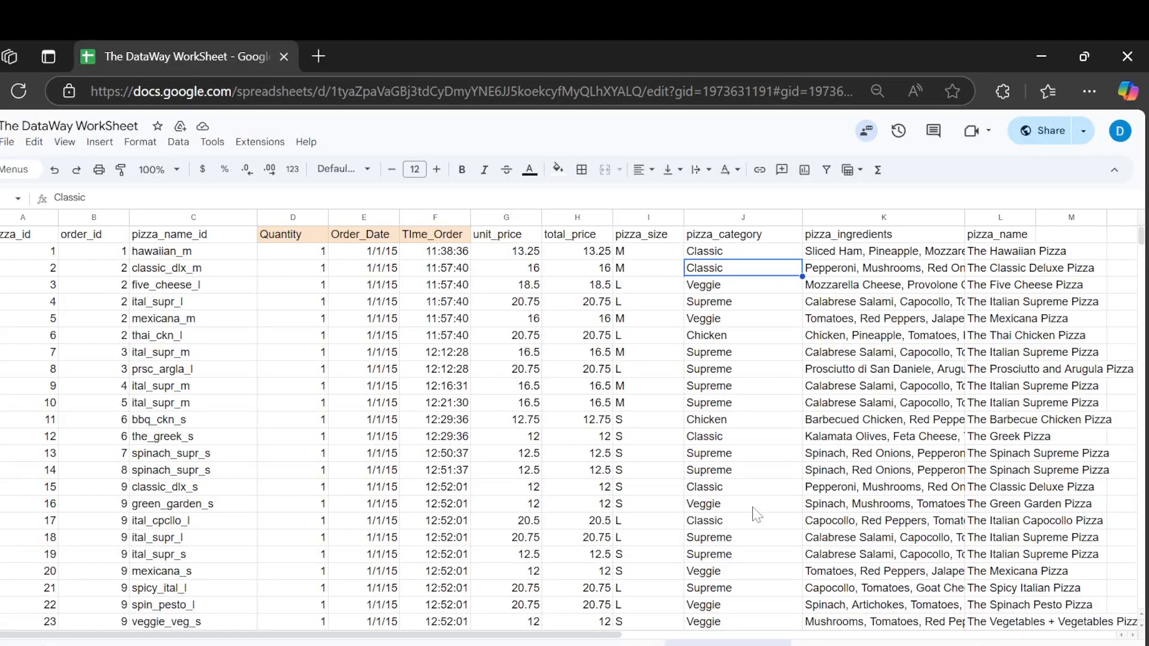
left_click(833, 645)
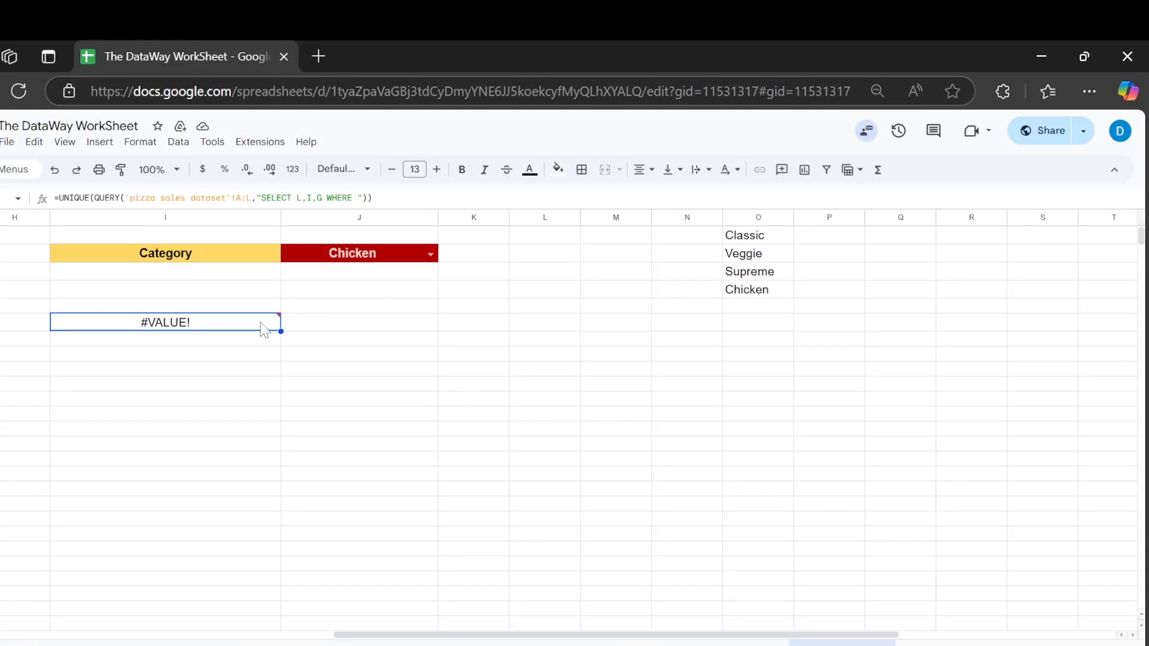
left_click(383, 198)
key("BackSpace")
key("BackSpace")
key("BackSpace")
type("J =")
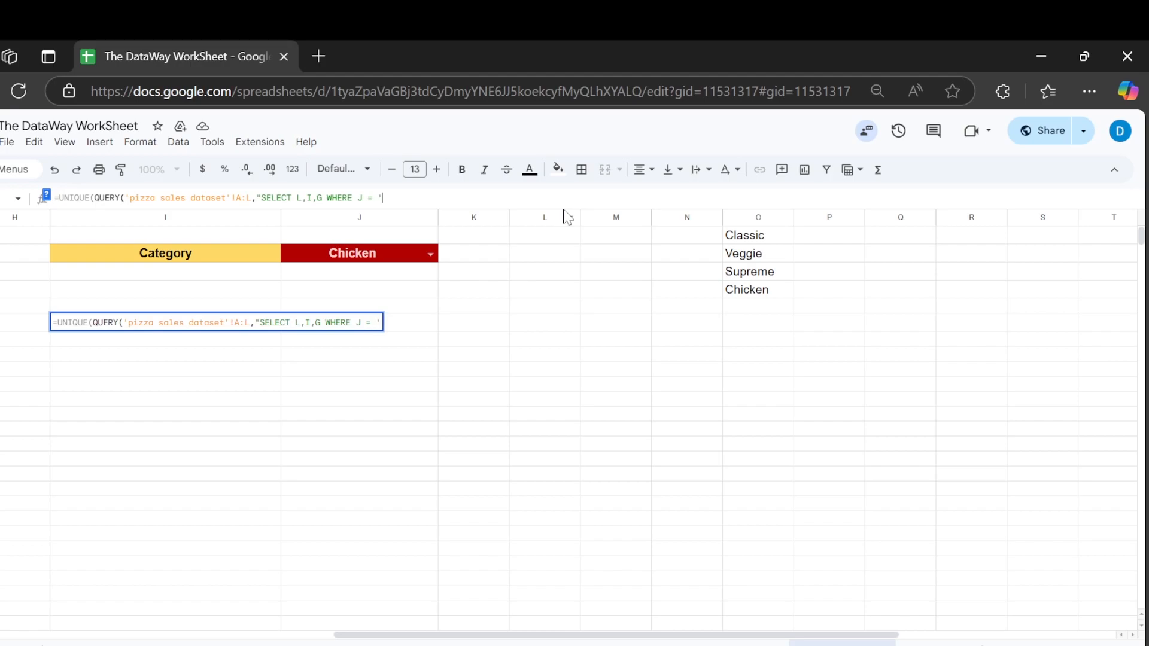
- Complete the WHERE condition in I6 as J = '"&J2&"' so the query filters by the Category cell
type("\"\"")
type("'")
type("&&")
left_click(388, 257)
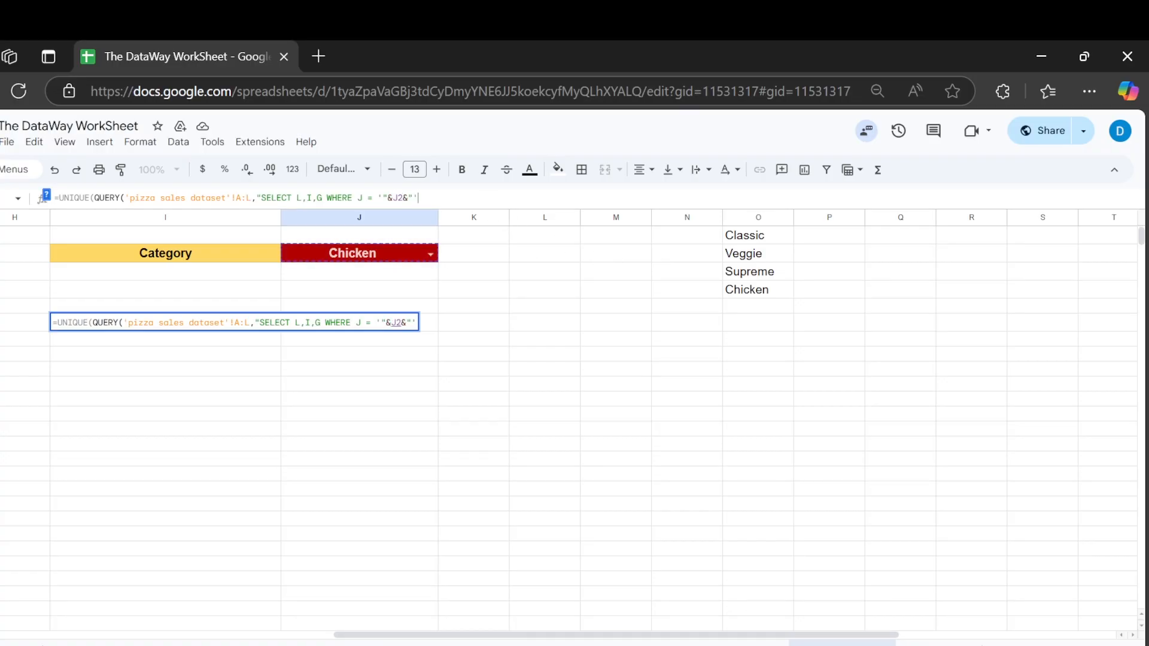
type("\"")
type(")")
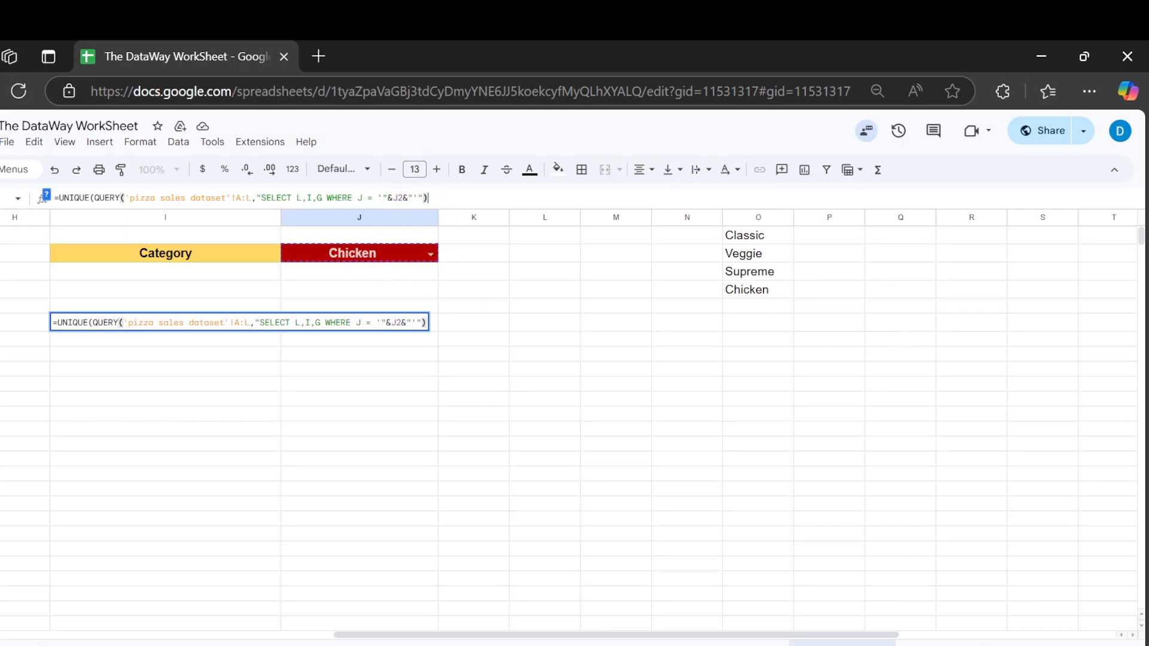
key("Return")
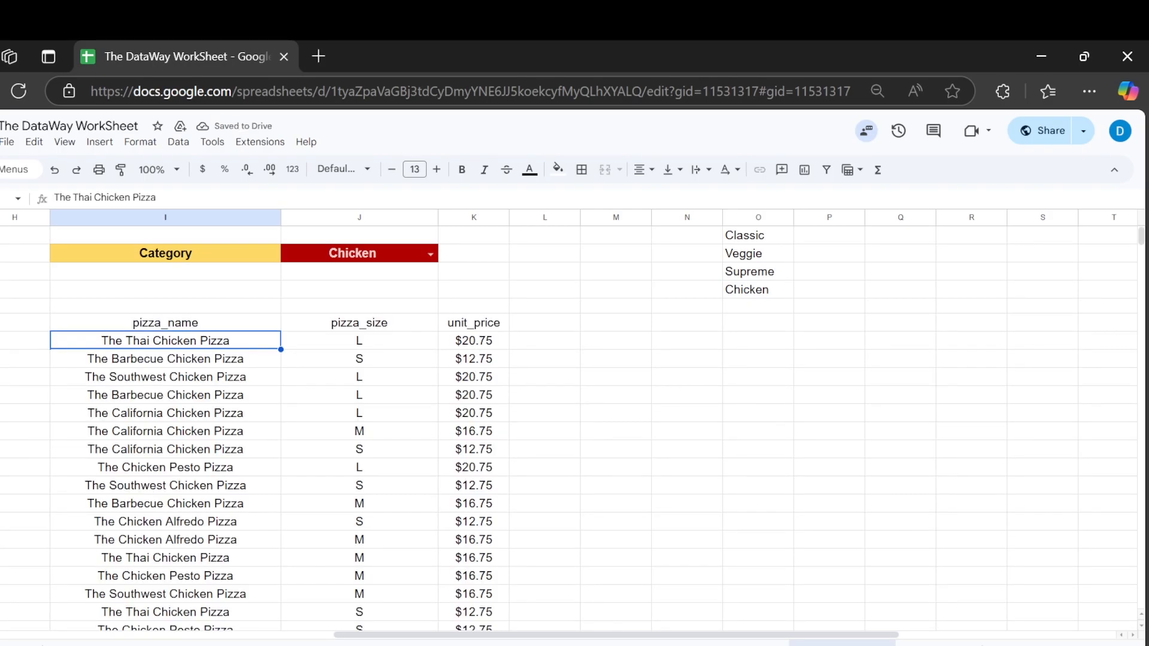
- Look through the filtered list of pizzas for the Chicken category
scroll(240, 402, "down", 5)
scroll(239, 404, "up", 3)
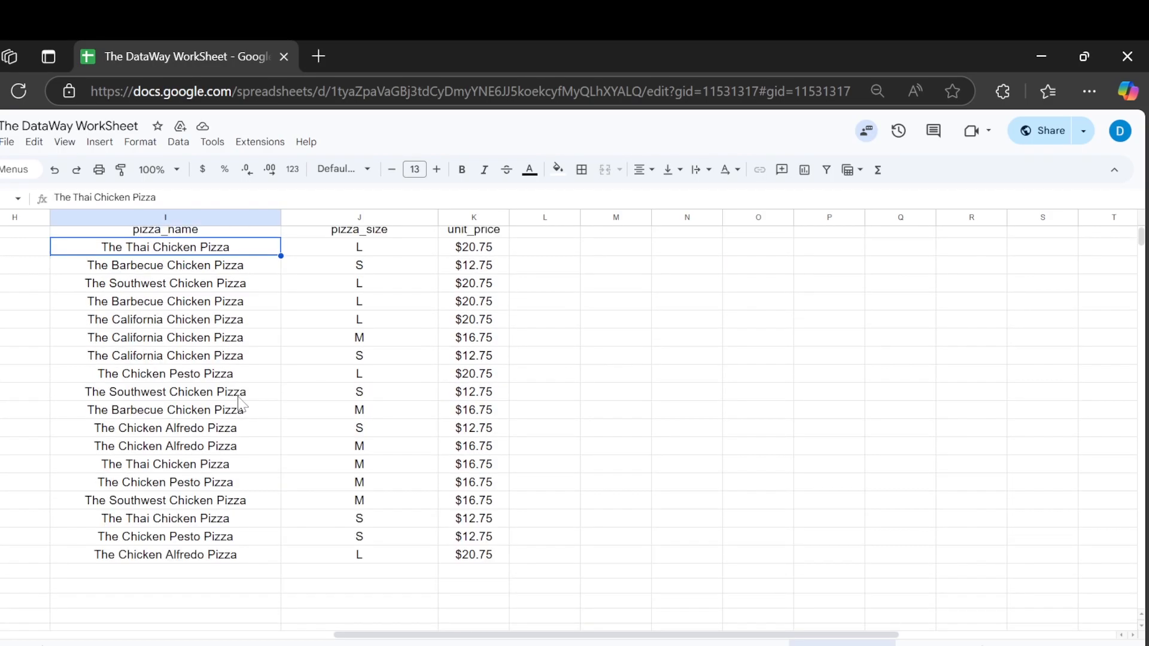
scroll(212, 338, "up", 3)
scroll(247, 423, "down", 5)
scroll(247, 423, "up", 5)
scroll(302, 354, "down", 2)
scroll(301, 353, "up", 2)
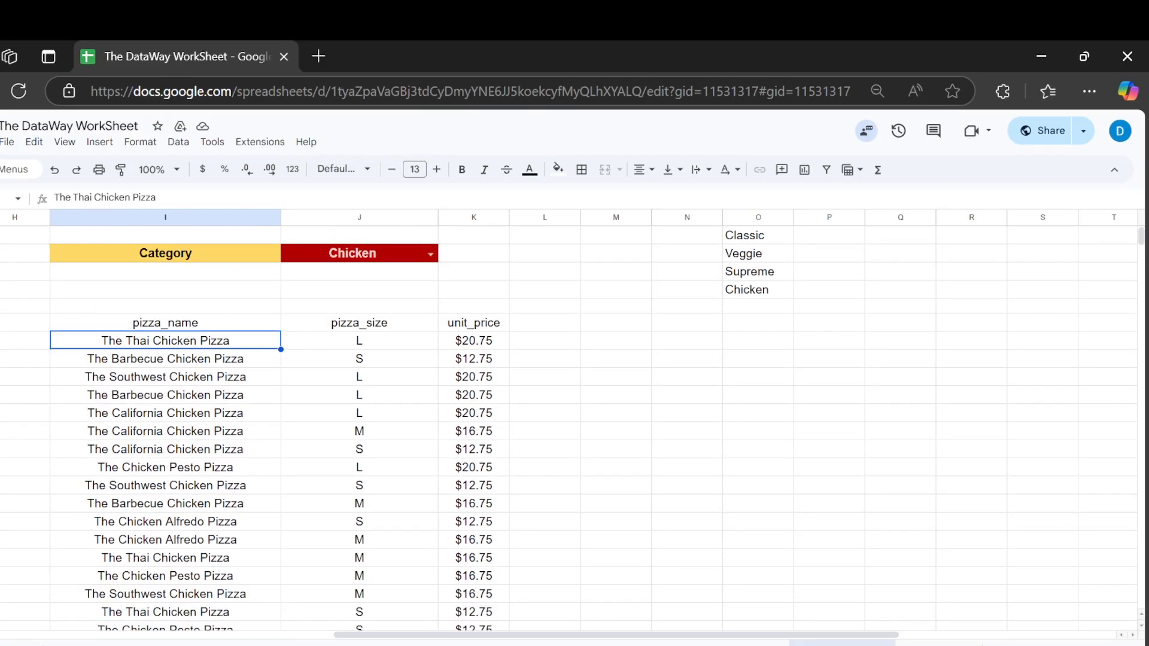
- Freeze the sheet's rows up to row 2 and scroll through the results to test it
left_click(56, 167)
left_click(64, 142)
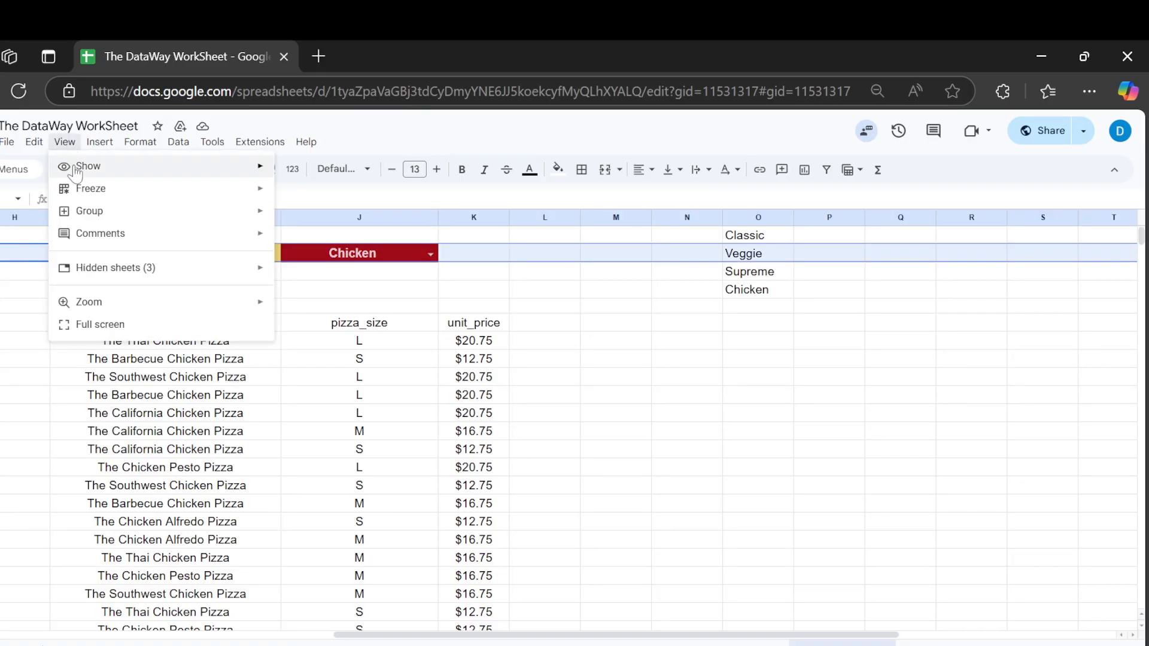
mouse_move(90, 187)
left_click(321, 259)
left_click(359, 380)
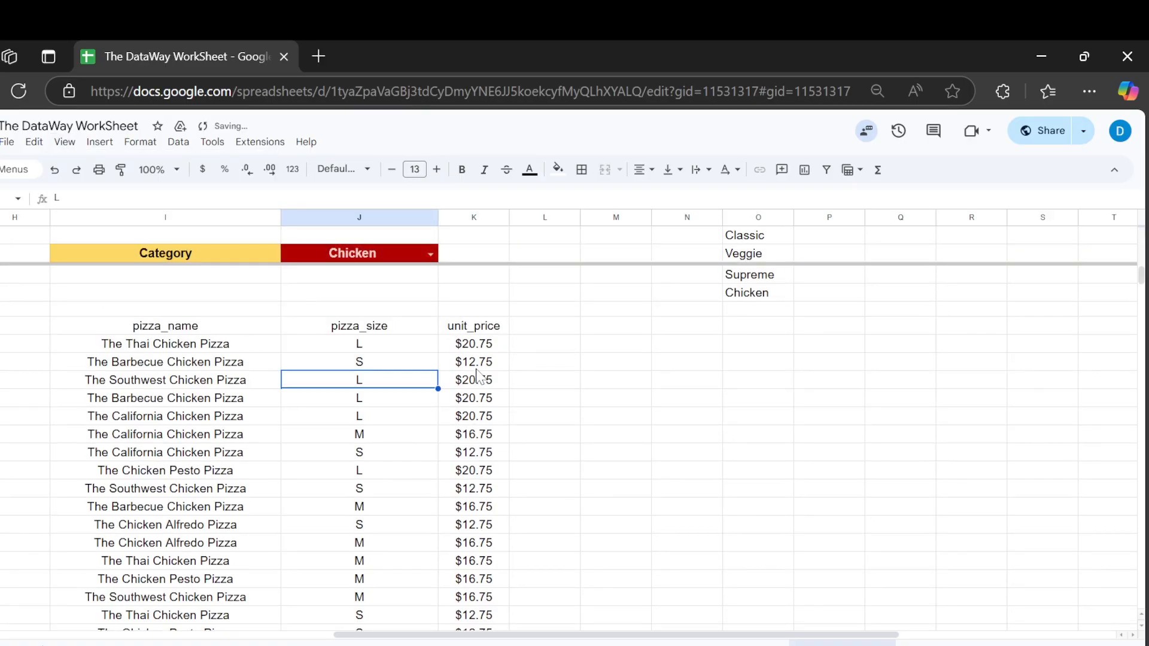
scroll(475, 377, "down", 5)
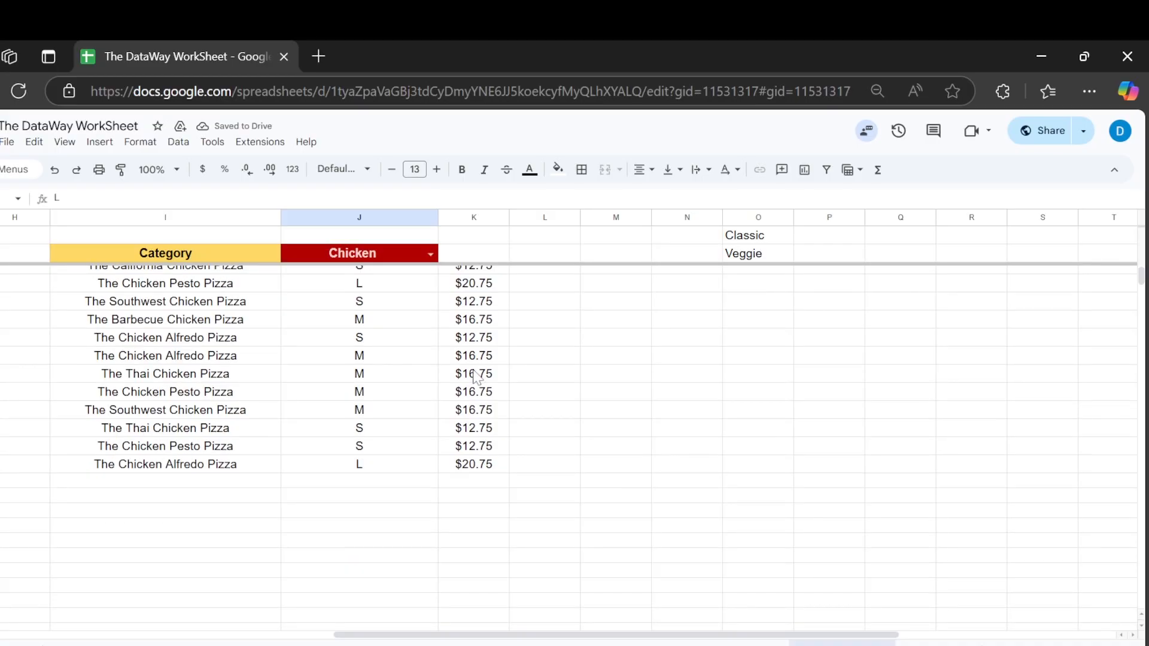
scroll(474, 377, "up", 5)
- Check the Southwest Chicken Pizza row, set the Category in J2 to Classic and look through the listed pizzas
left_click(201, 400)
left_click(360, 382)
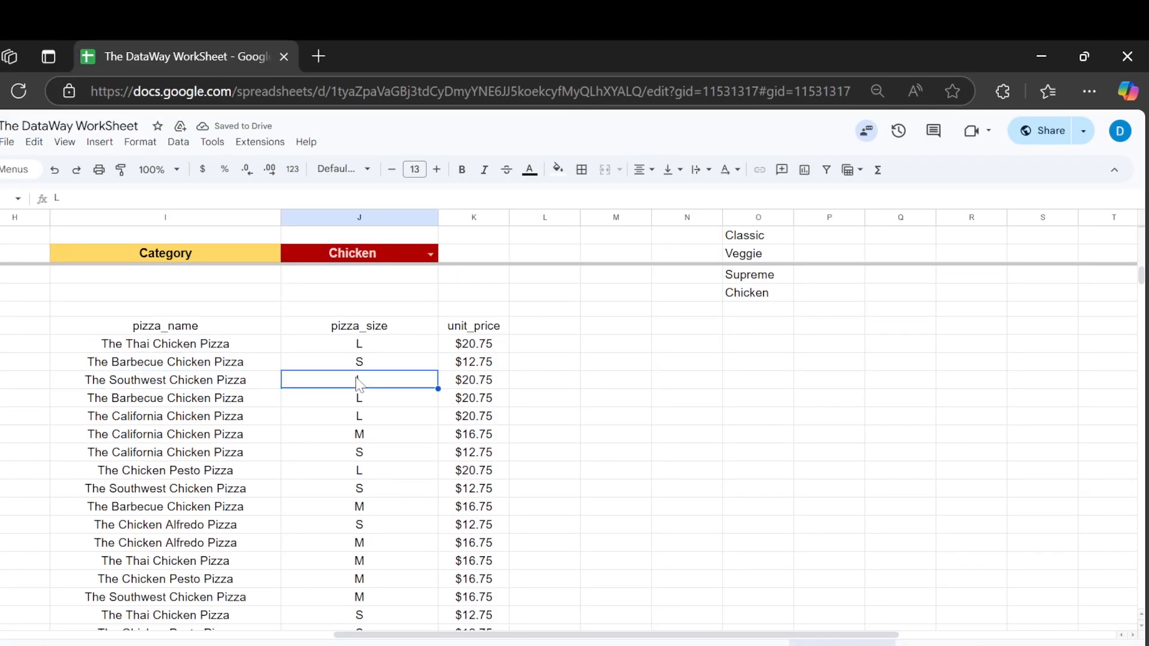
left_click(451, 387)
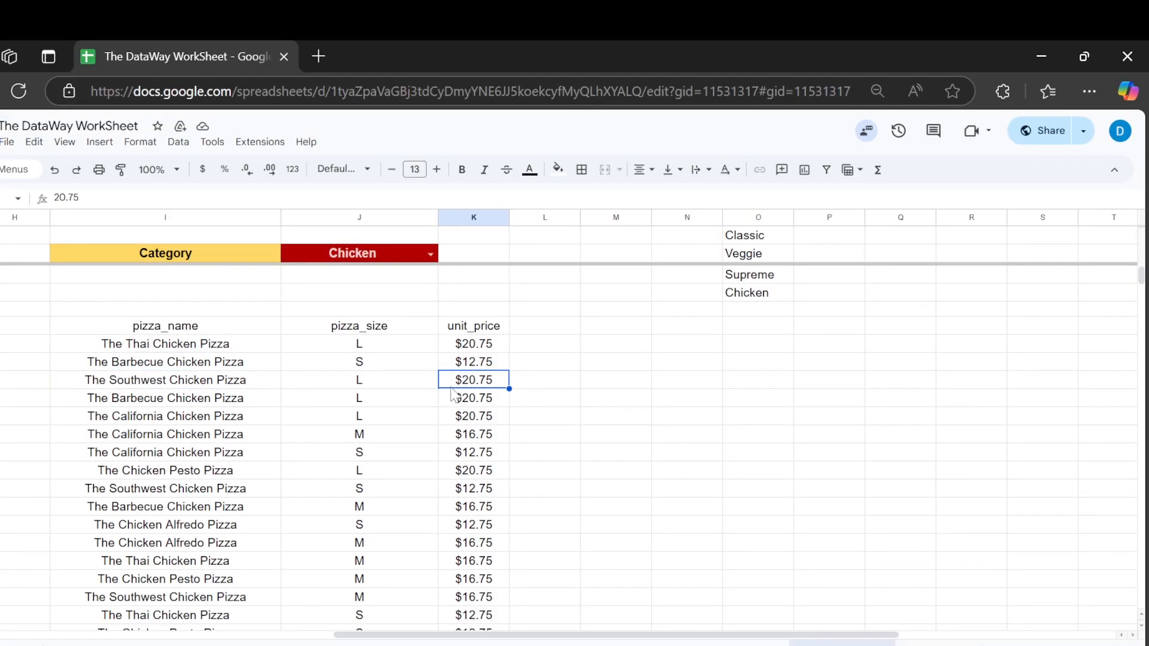
left_click(431, 255)
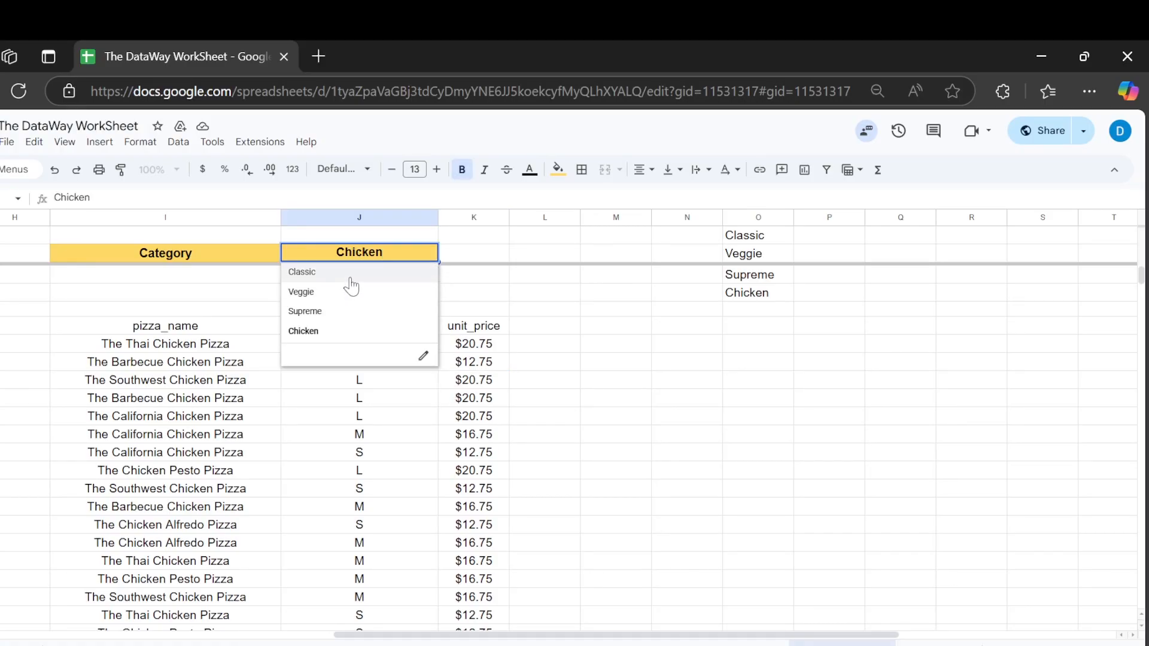
key("Return")
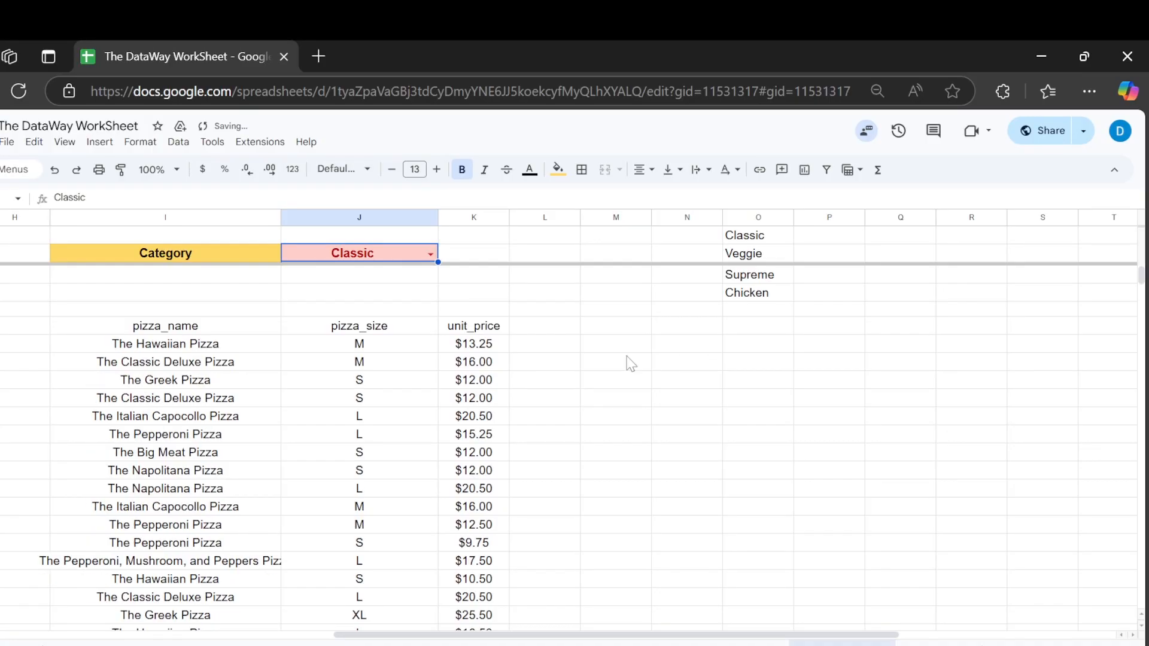
scroll(183, 386, "down", 3)
scroll(184, 386, "up", 3)
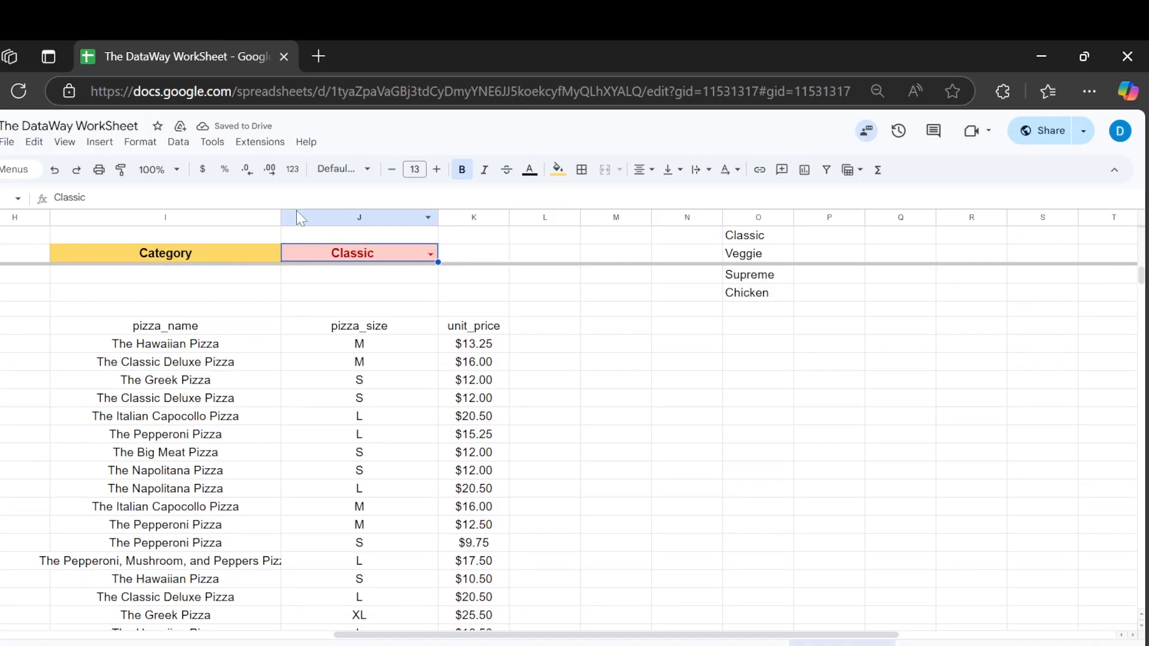
- Set the Category in J2 to Veggie and look through the listed pizzas
left_click(430, 253)
left_click(341, 292)
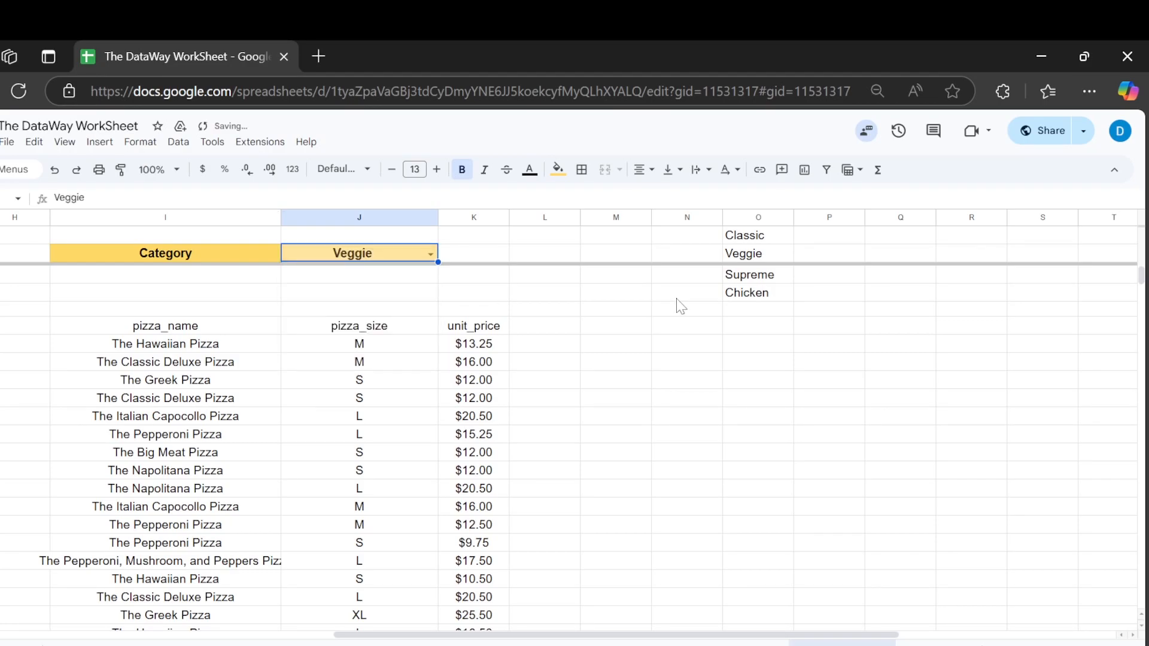
scroll(192, 380, "down", 4)
scroll(259, 513, "up", 4)
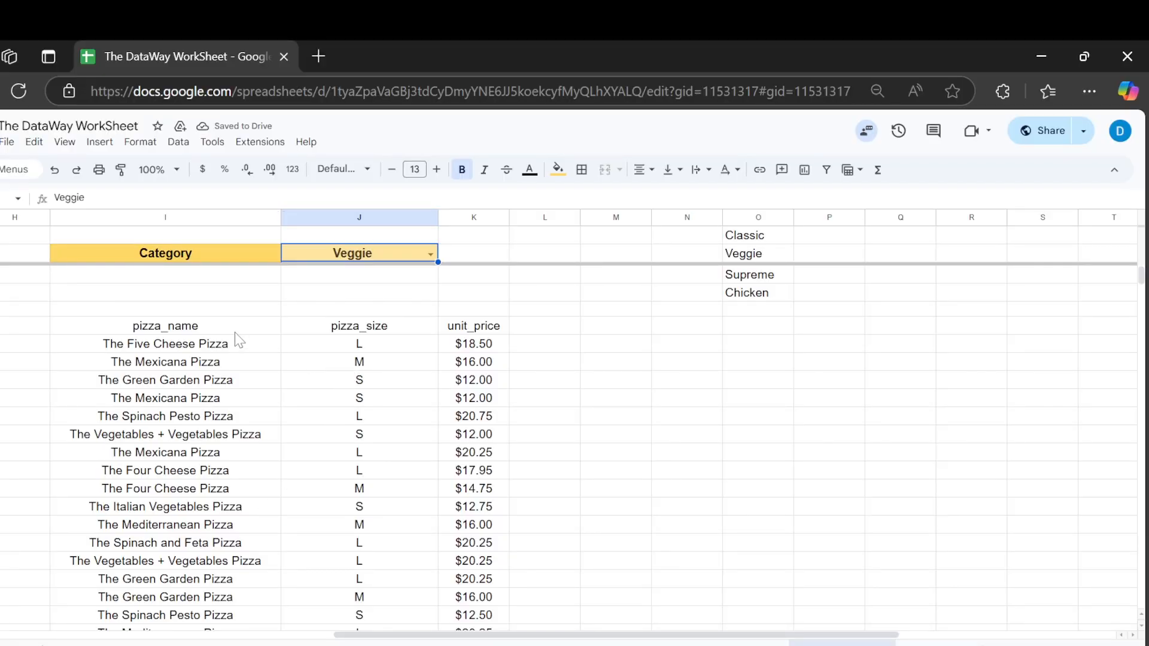
- Examine how the I6 formula refers to J2 and which category options the drop-down offers
left_click(259, 326)
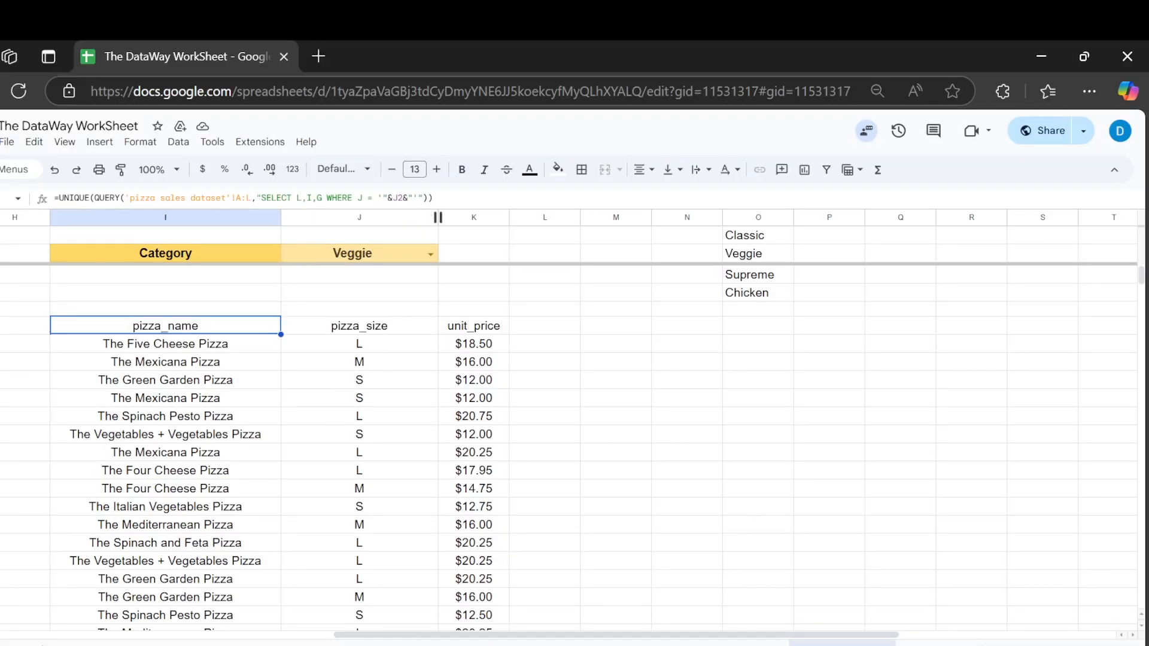
left_click(419, 258)
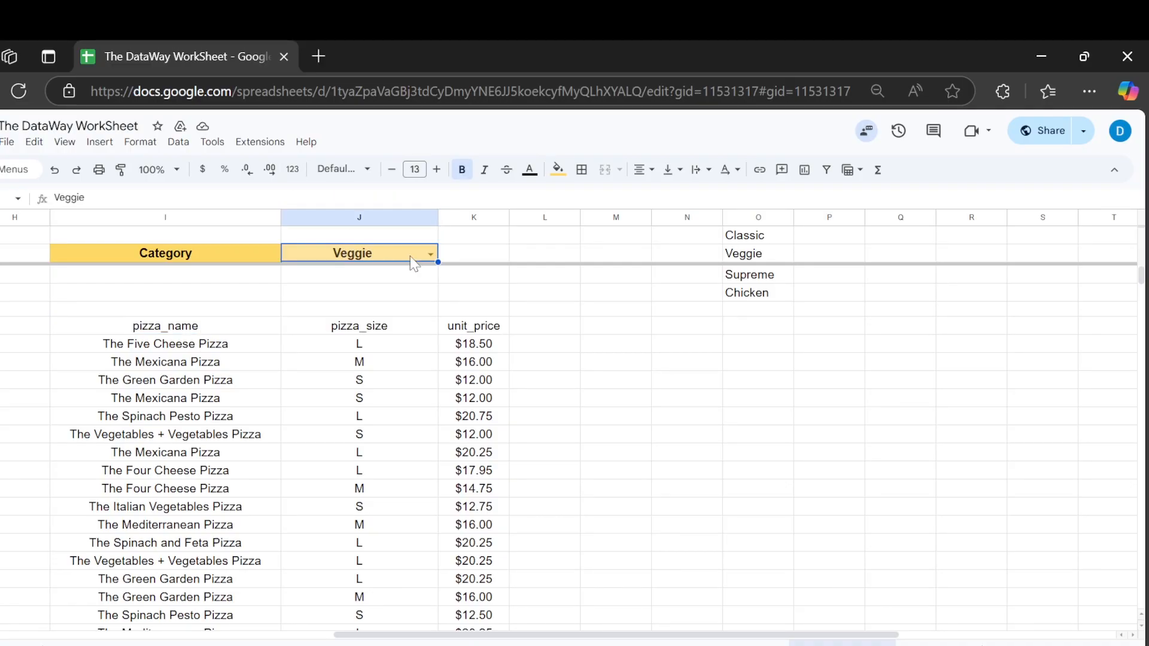
left_click(430, 254)
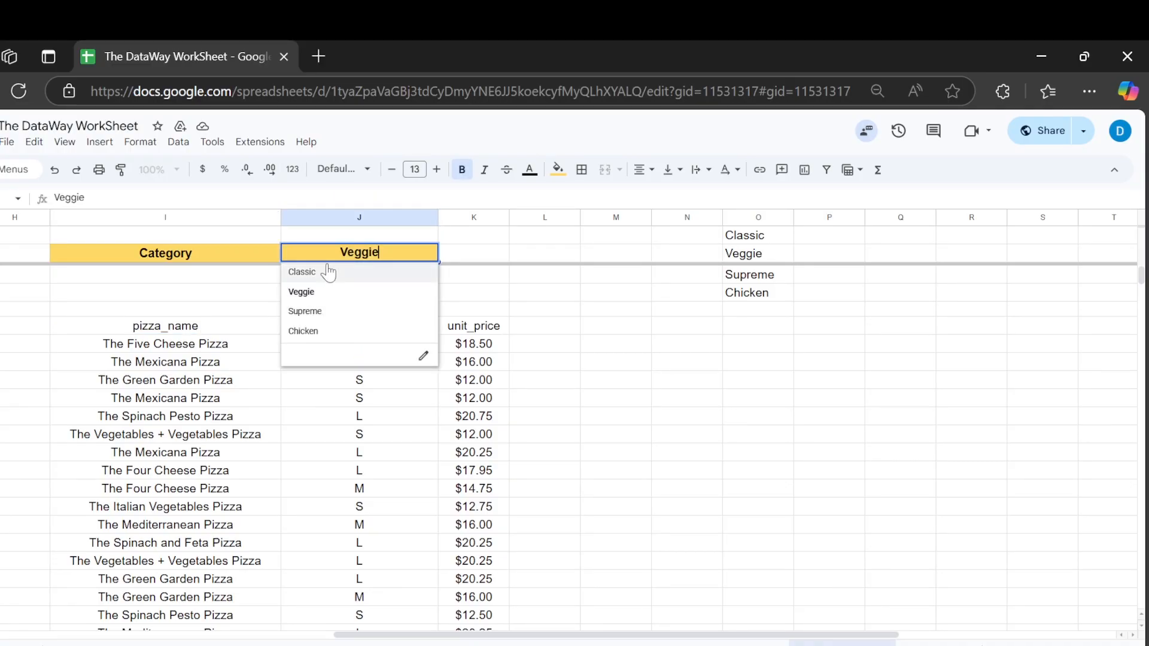
left_click(229, 380)
left_click(213, 330)
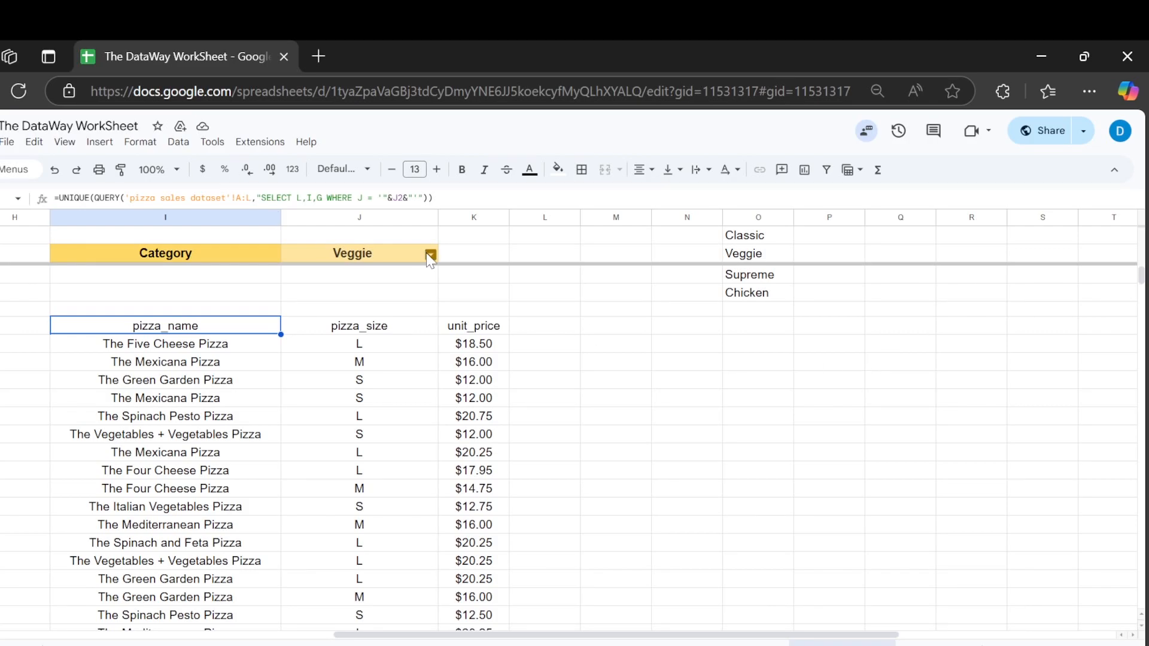
left_click(394, 259)
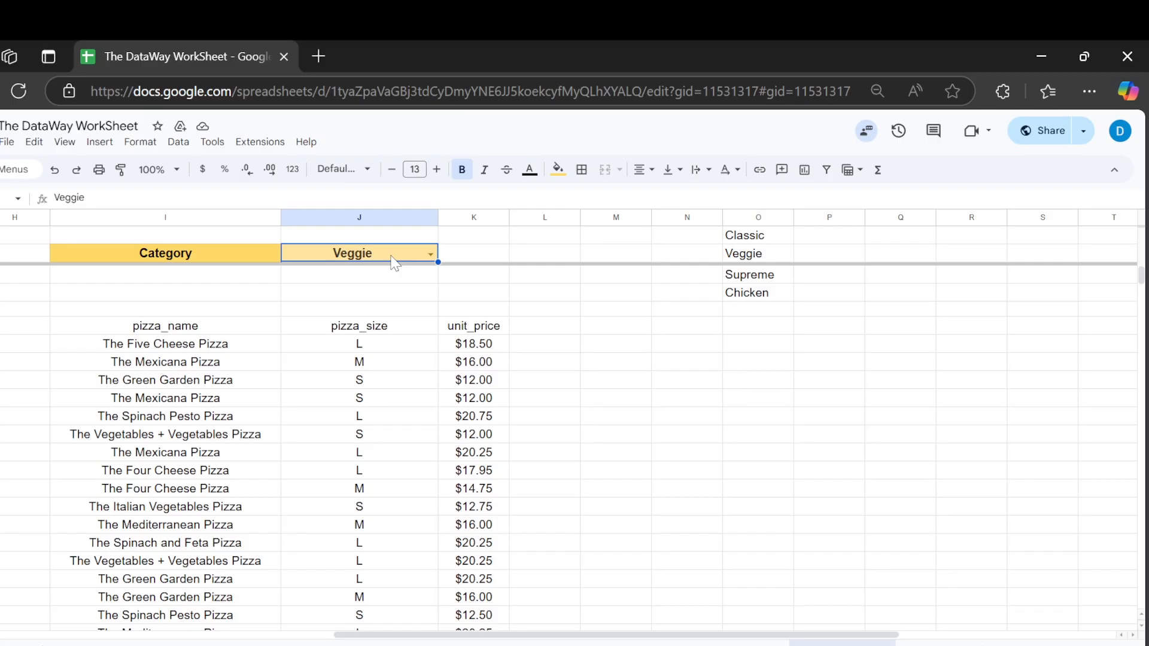
left_click(219, 328)
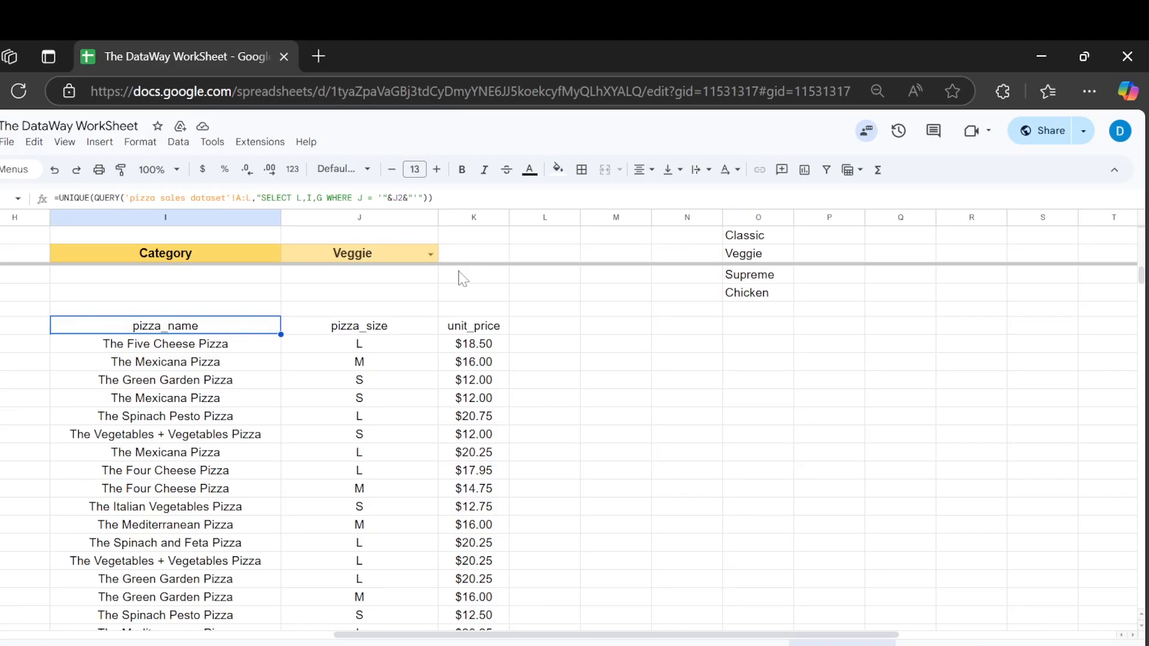
- Set the Category in J2 to Supreme and look through the listed pizzas
left_click_drag(441, 260, 436, 263)
left_click(432, 258)
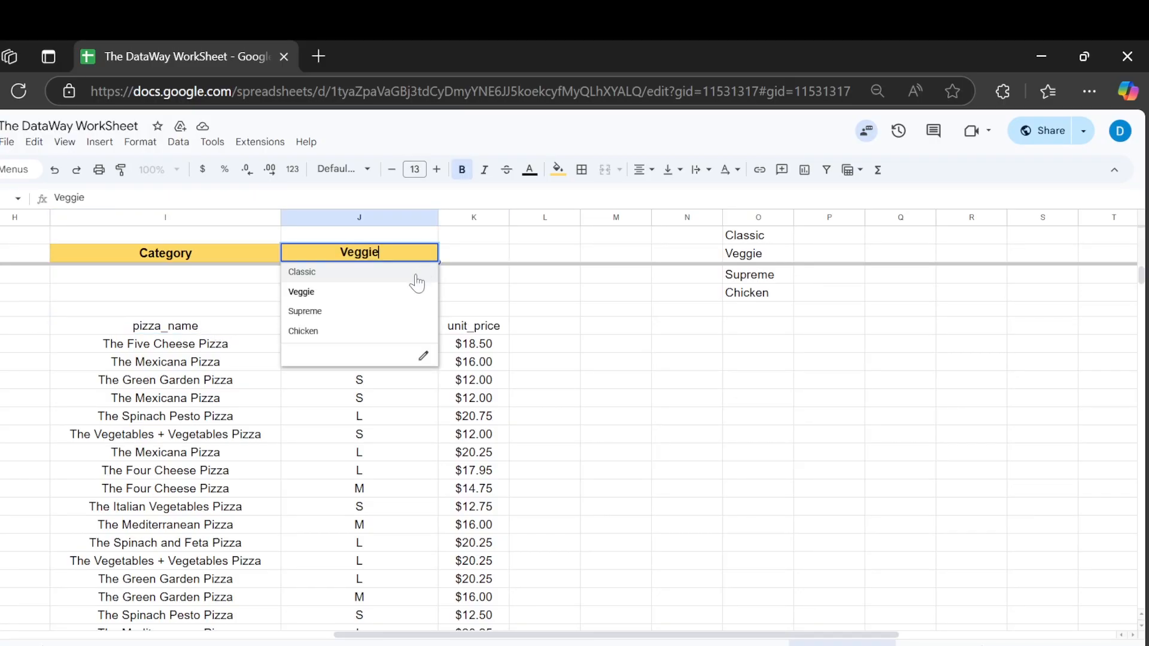
left_click(379, 313)
left_click(403, 388)
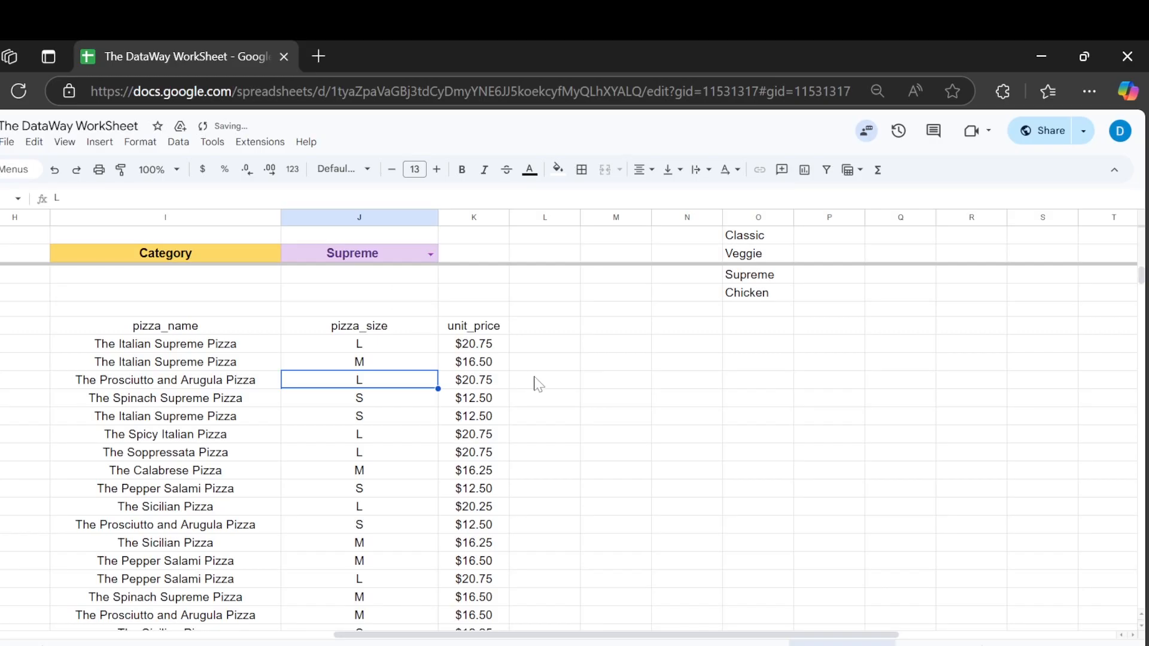
scroll(242, 371, "down", 5)
scroll(242, 371, "up", 5)
- Review the finished UNIQUE QUERY formula in I6 together with the Category cell and the Supreme results
left_click(176, 327)
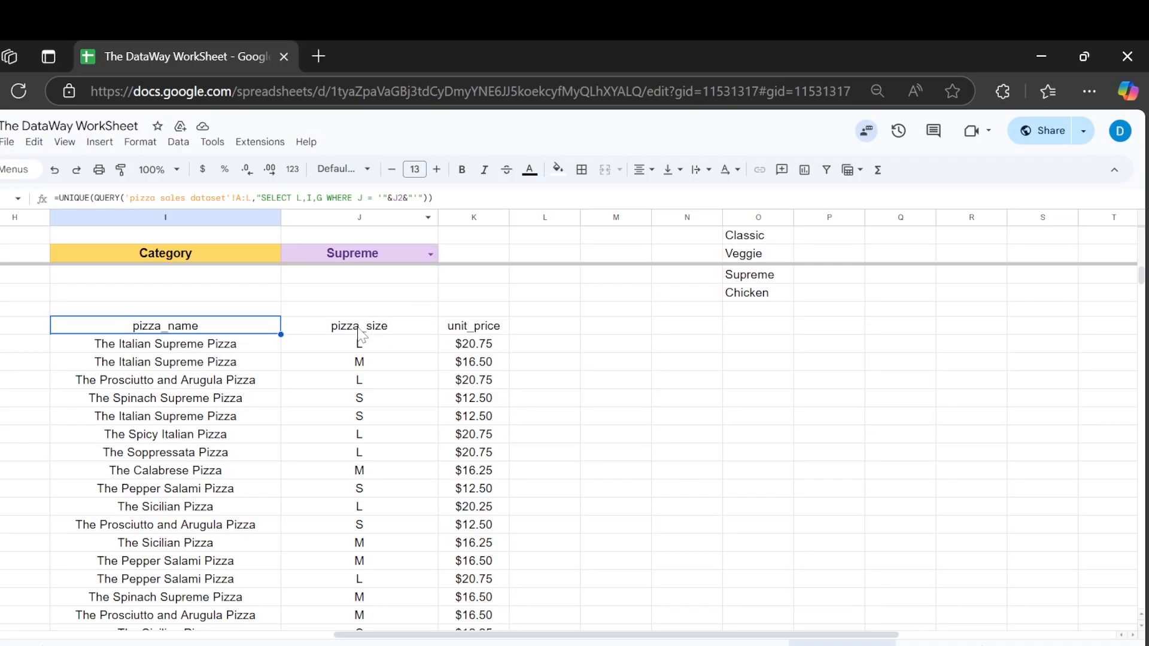
left_click(397, 264)
left_click(161, 388)
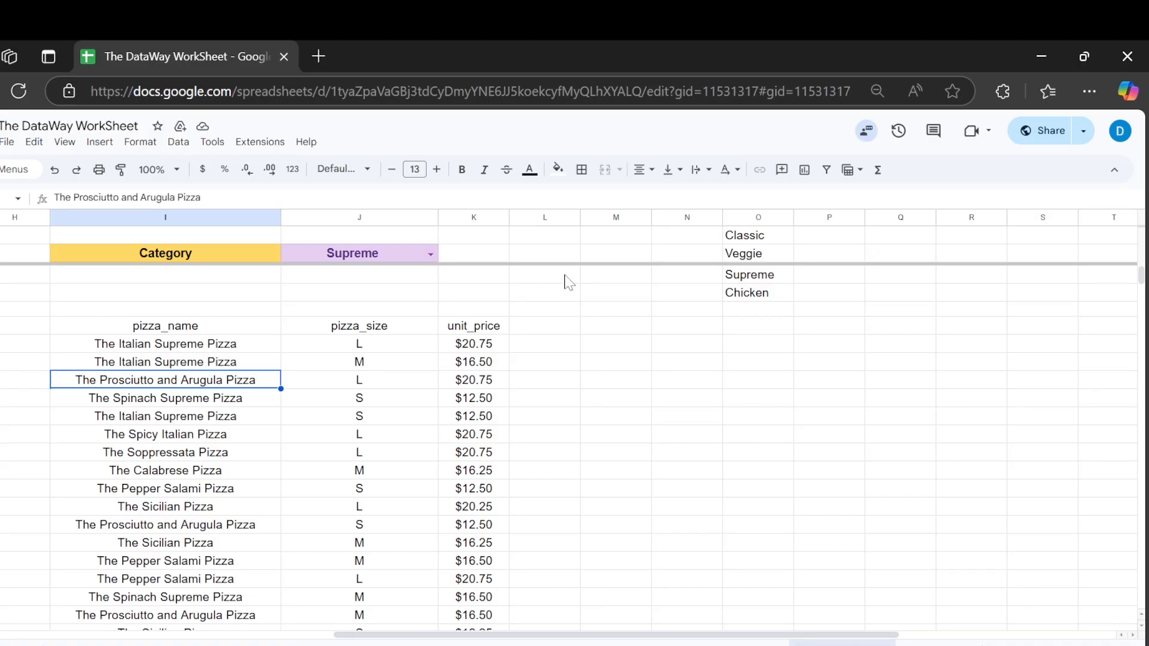
left_click(191, 326)
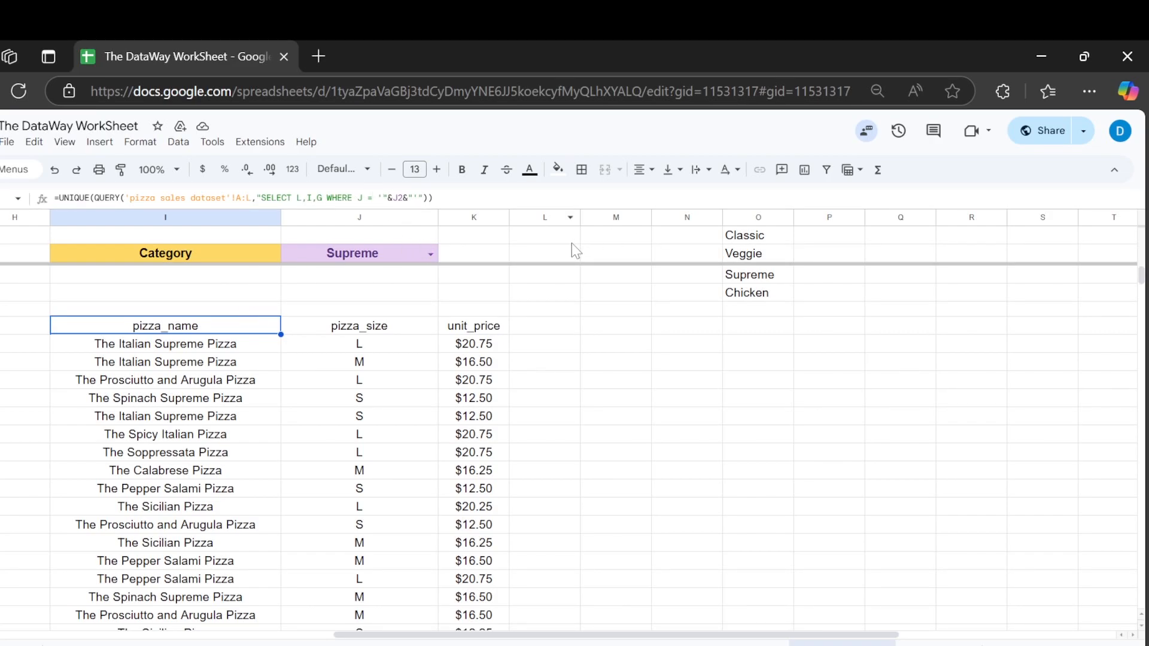
- Examine the data validation rule of the Category cell J2 and compare its source range O1:O10 with the category list in column O
left_click(546, 398)
left_click(239, 331)
left_click_drag(775, 241, 761, 383)
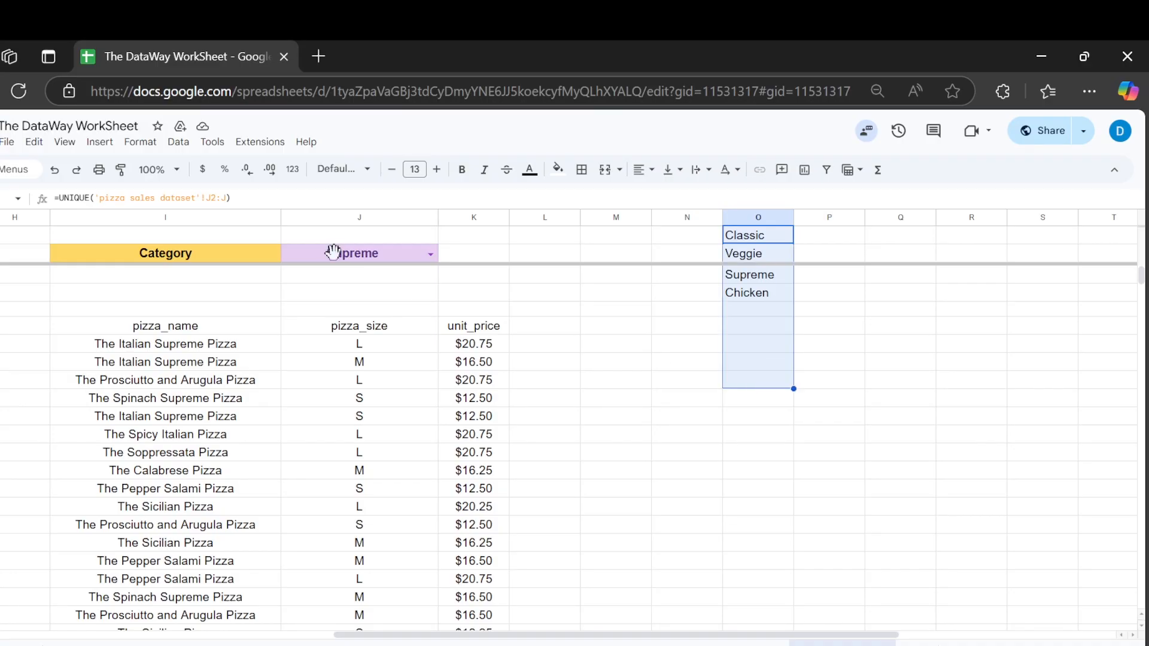
left_click(344, 255)
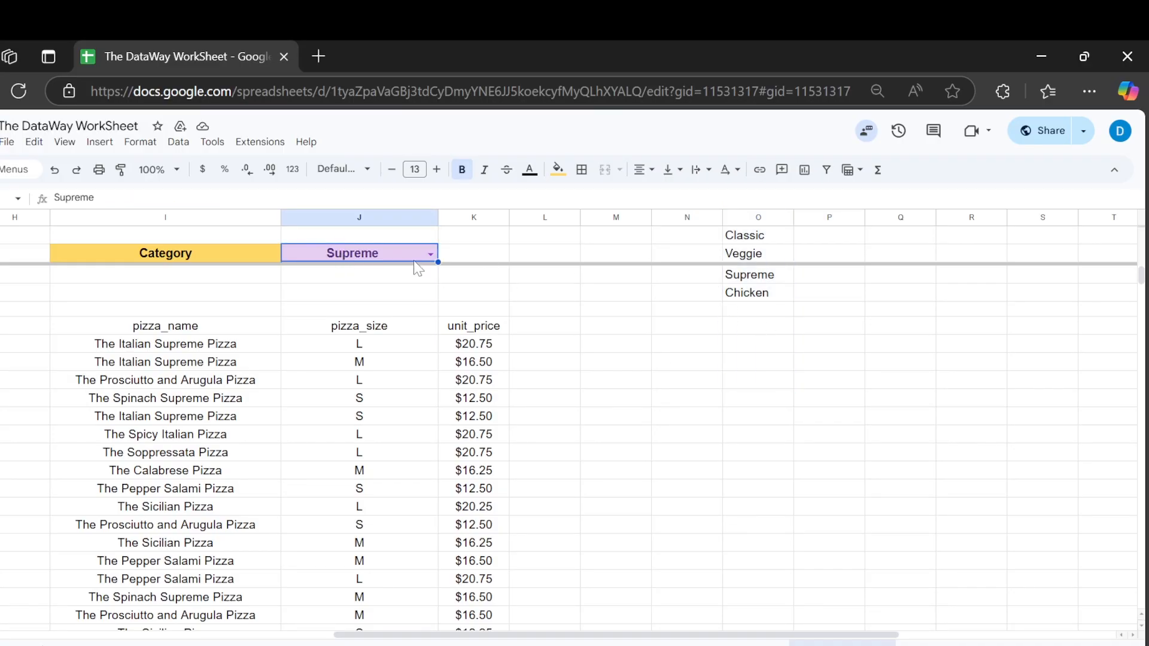
right_click(395, 258)
left_click(537, 630)
scroll(1005, 487, "down", 1)
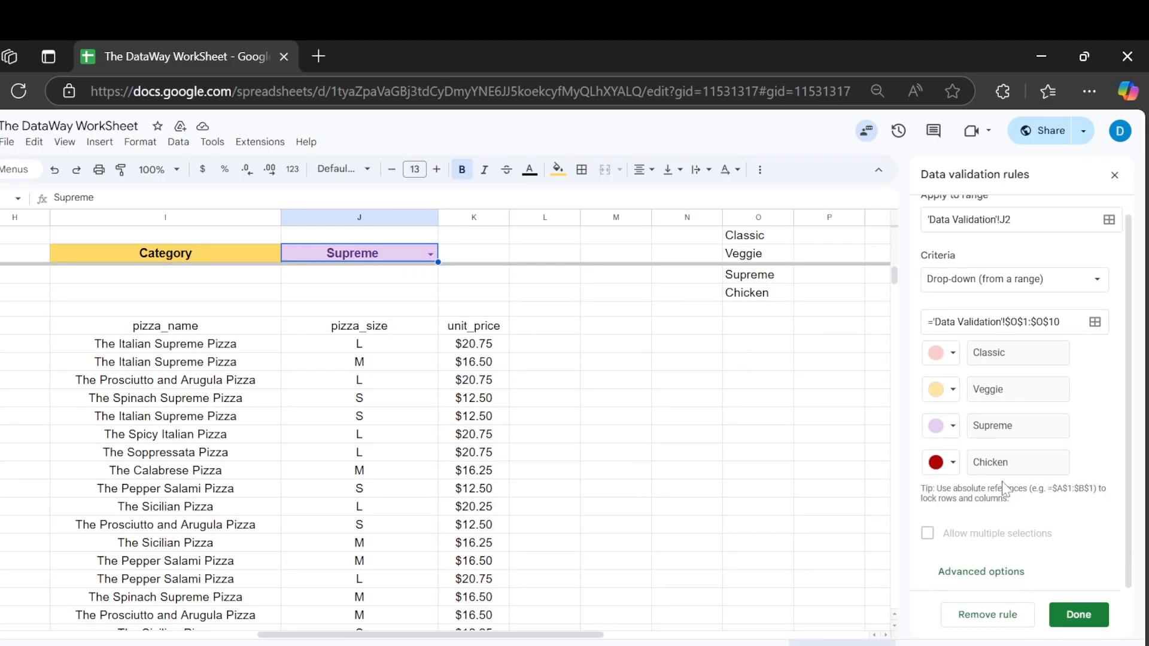
left_click(994, 571)
scroll(1020, 359, "up", 4)
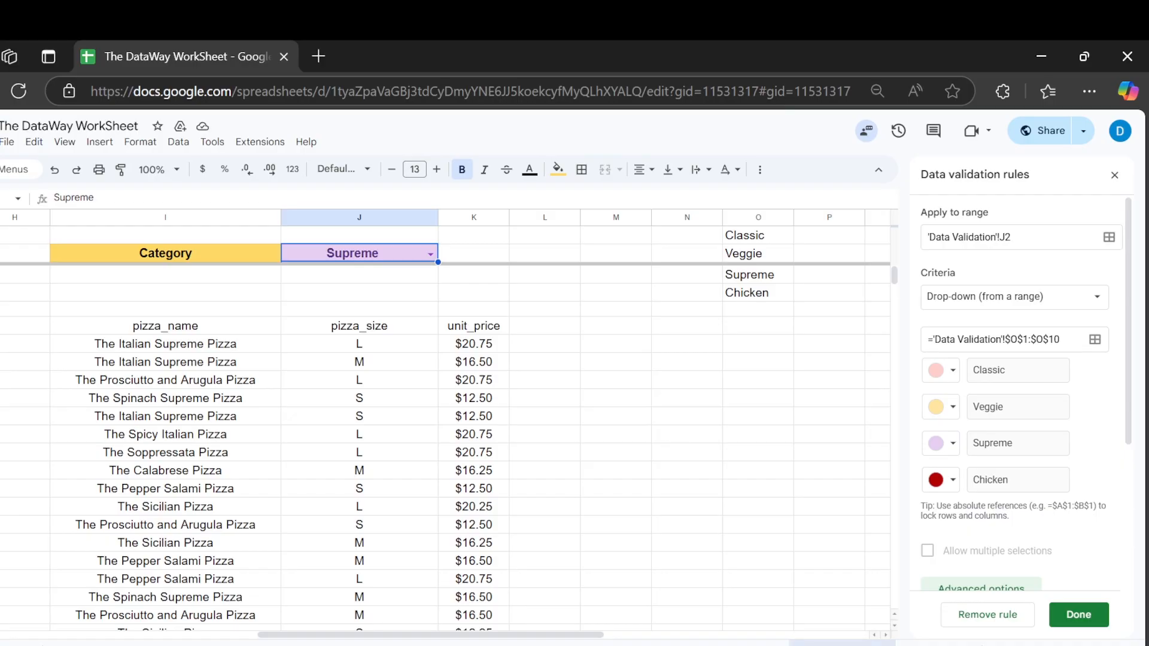
left_click_drag(756, 236, 765, 397)
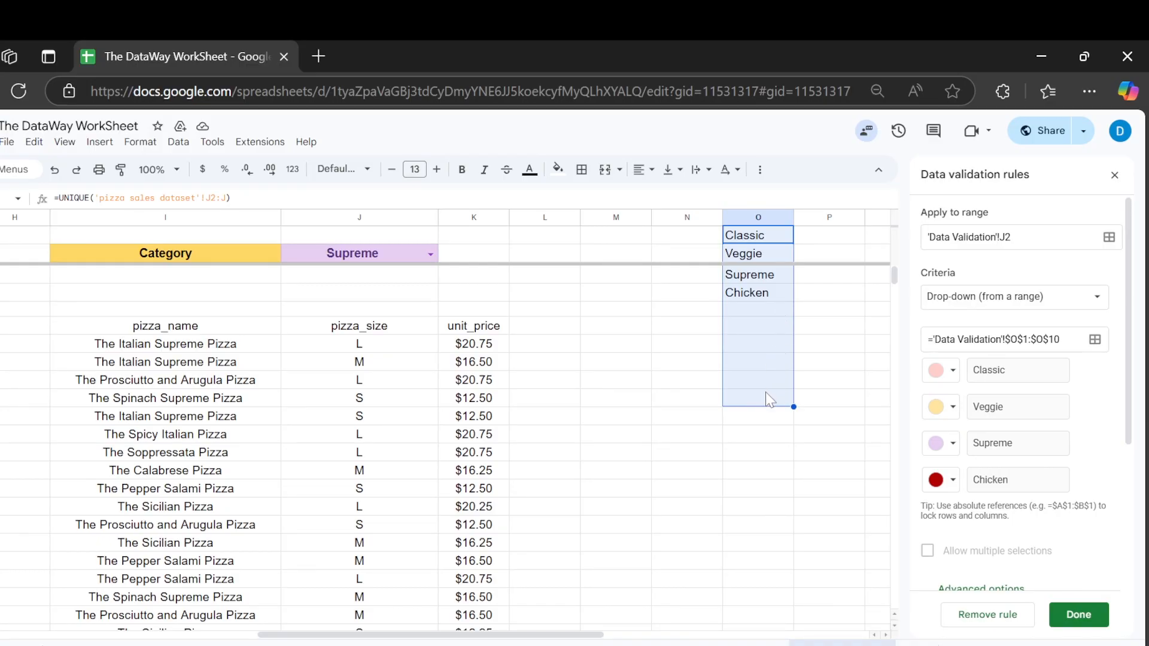
left_click(764, 358)
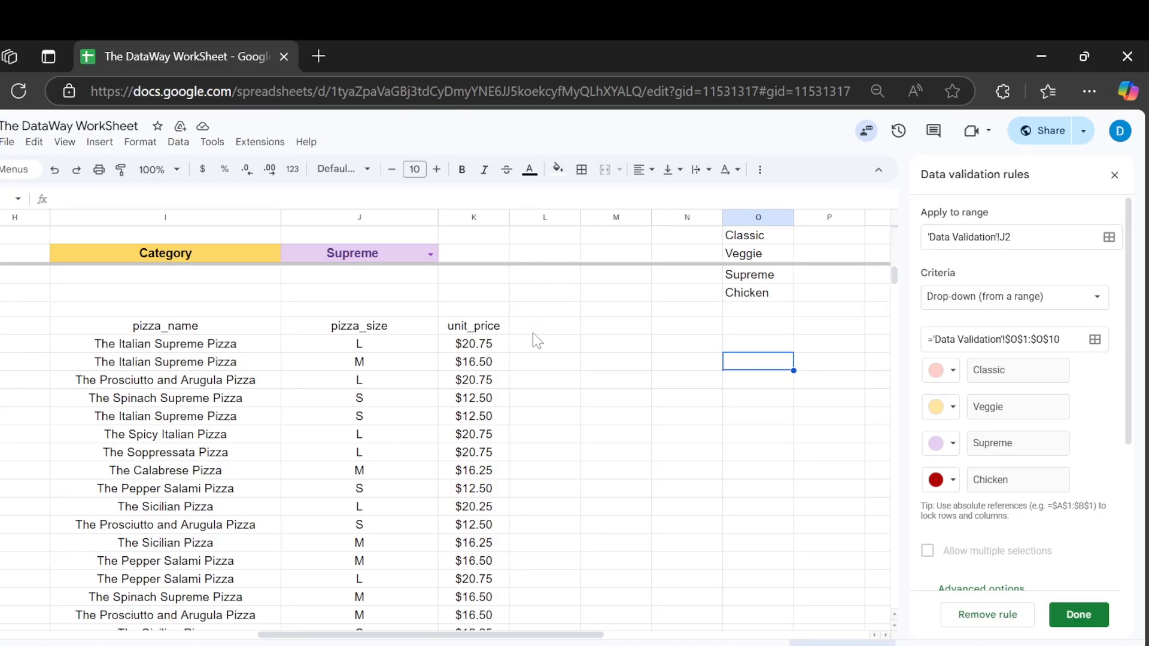
left_click(1077, 615)
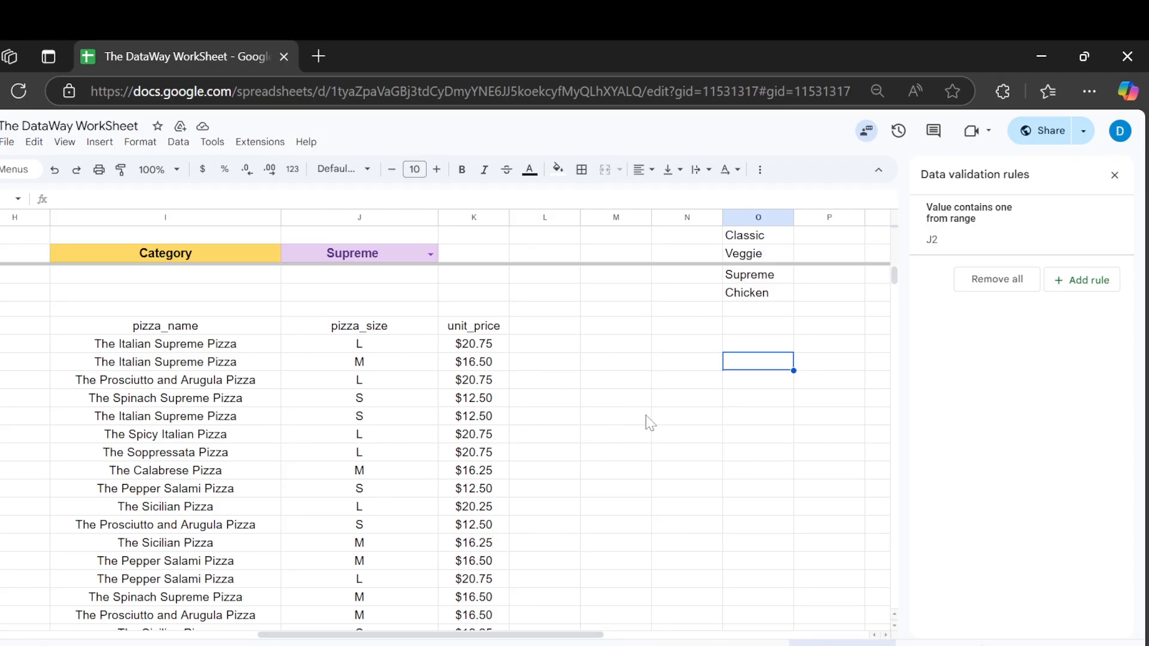
left_click(1114, 175)
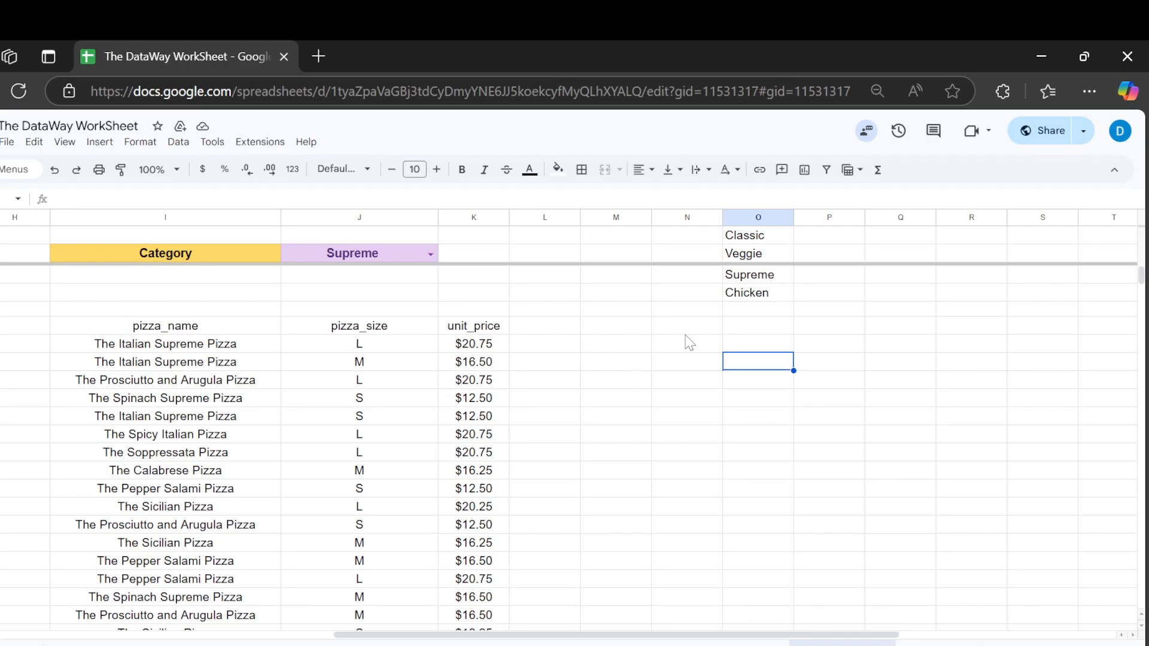
- Add the category CHRISTMAS SPECIAL in O6, below the category list produced by the UNIQUE formula
left_click(771, 313)
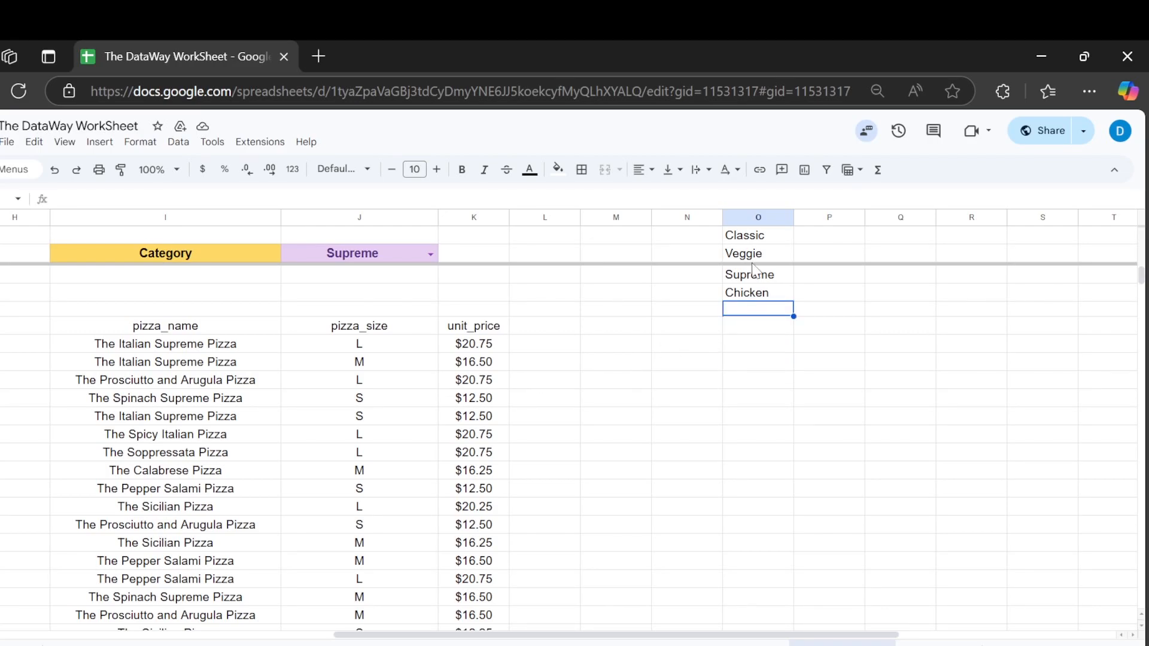
left_click(751, 236)
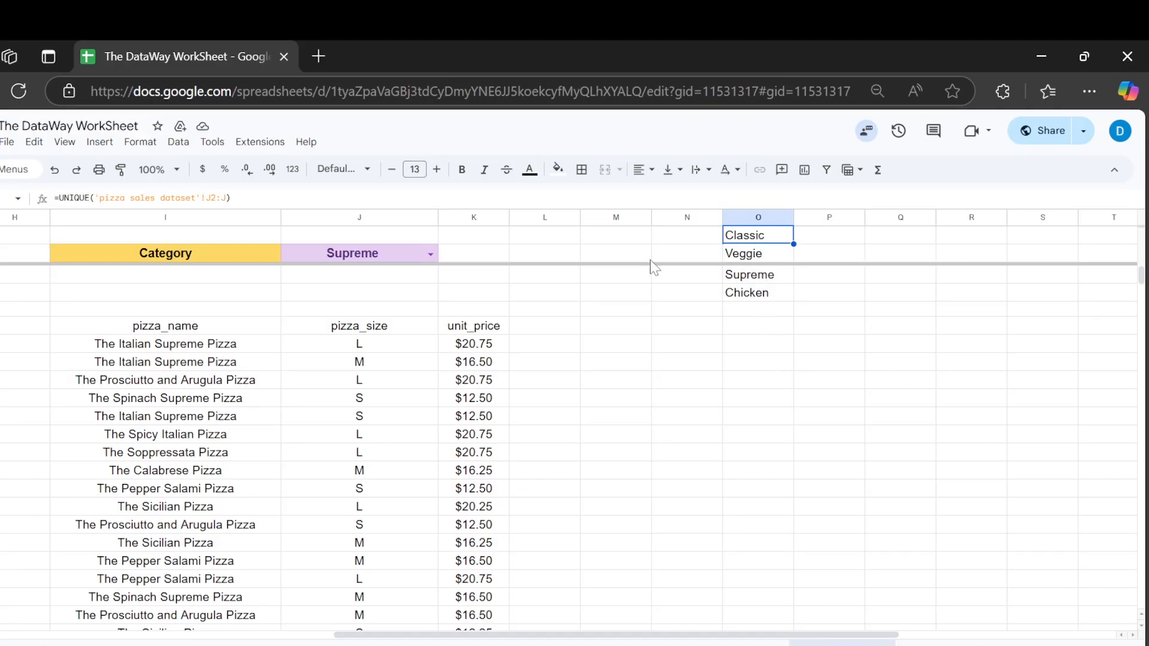
left_click(759, 331)
type("cH")
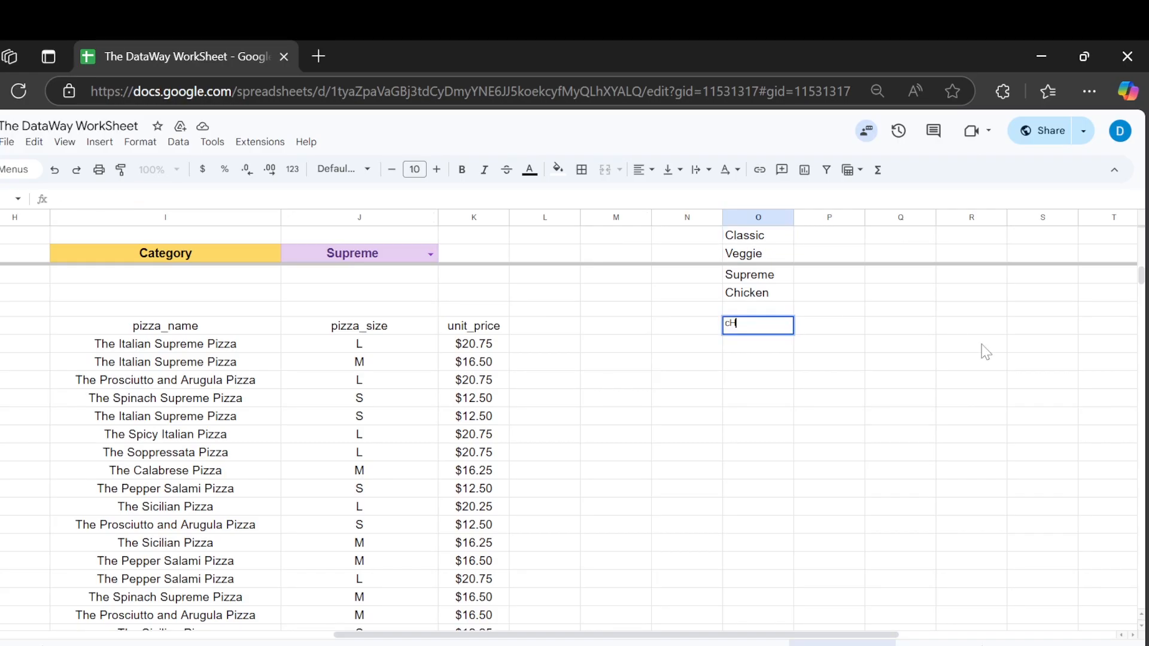
key("BackSpace")
key("BackSpace")
type("CHRISTMAS CPE")
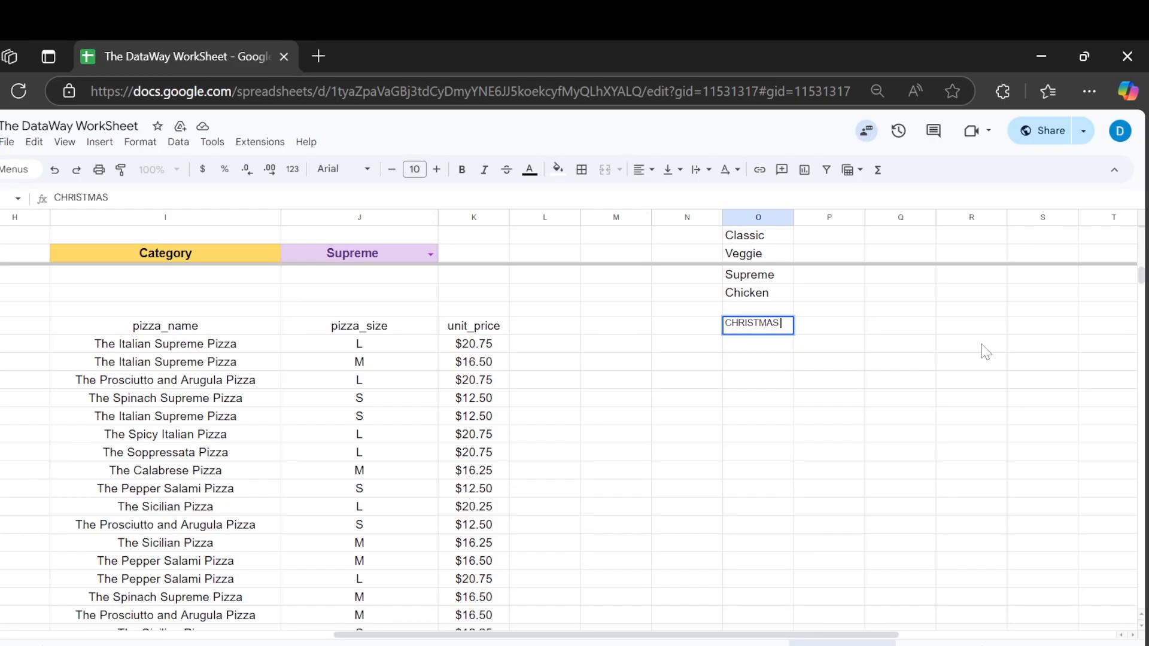
key("BackSpace")
key("BackSpace")
key("BackSpace")
type("SPECIAL")
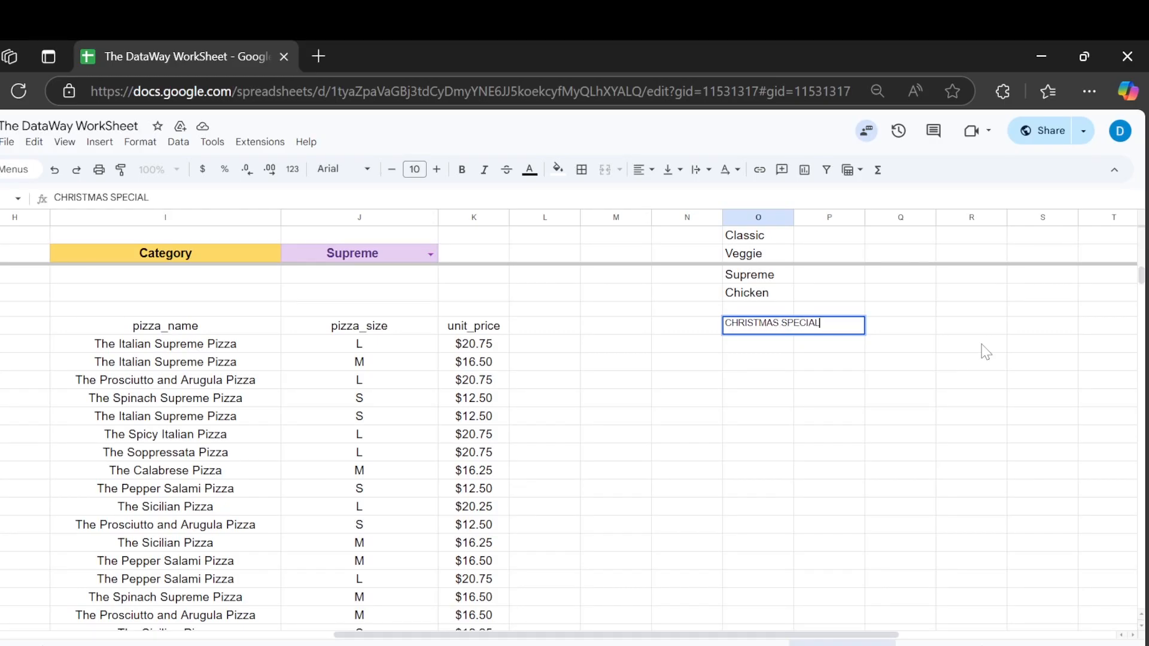
key("Return")
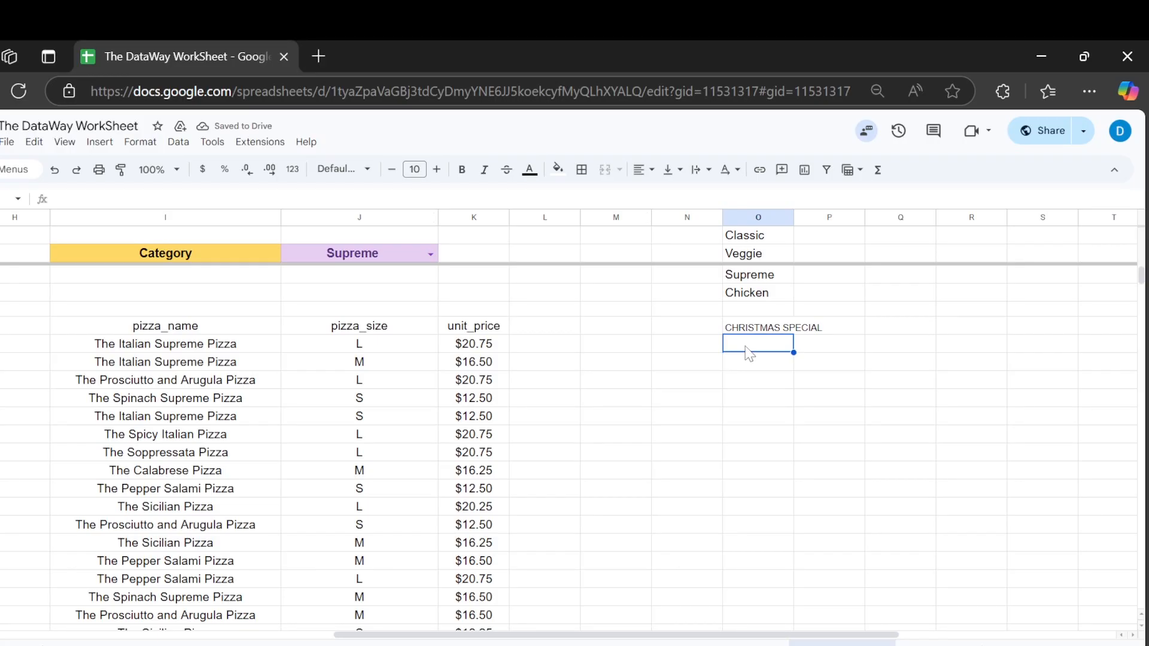
- Add the category MEXICAN SPECIAL in O7
type("MEXIC")
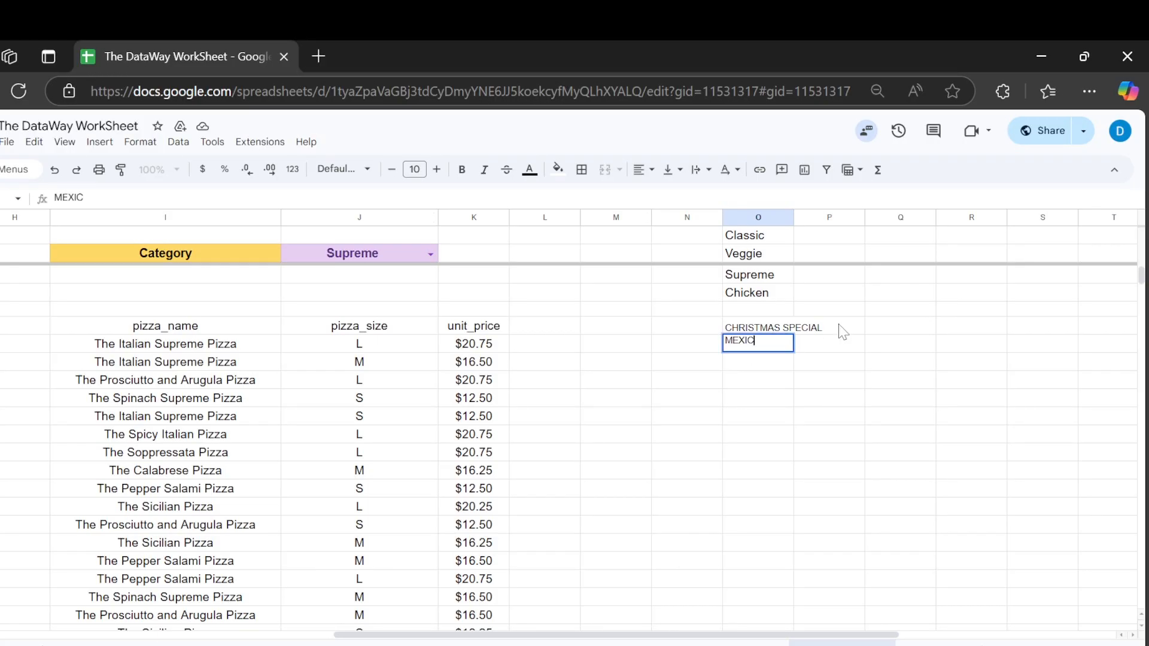
type("AN SPECIAL")
key("Return")
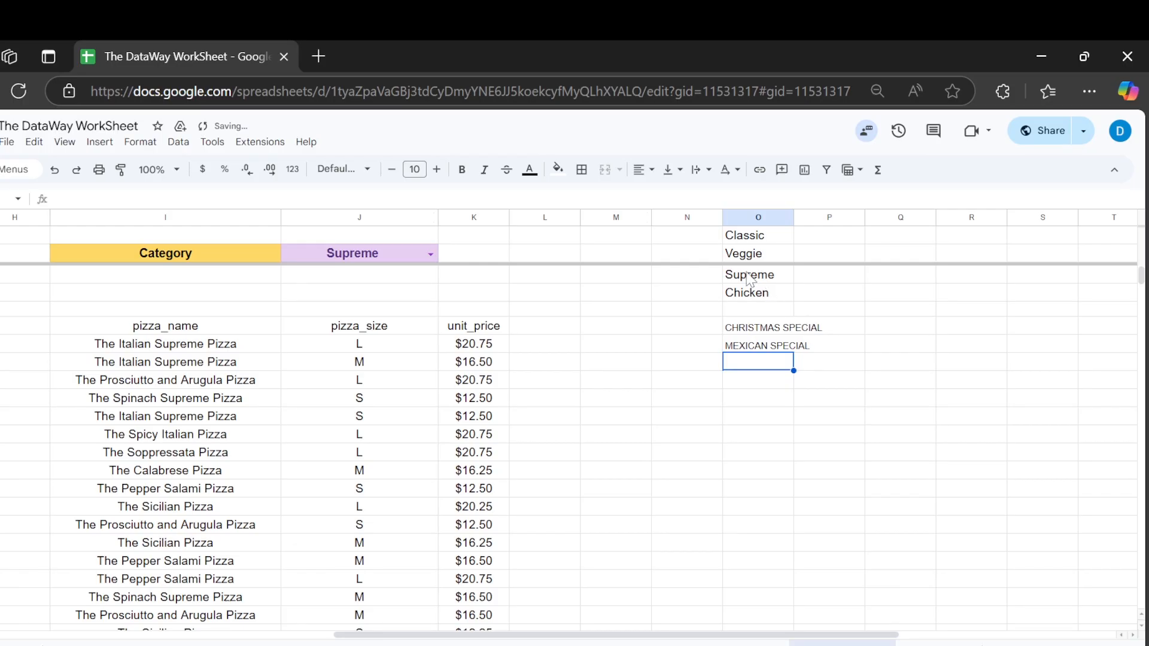
- Copy the formatting of O1 onto the two special categories in O6:O7
left_click(758, 239)
left_click(121, 169)
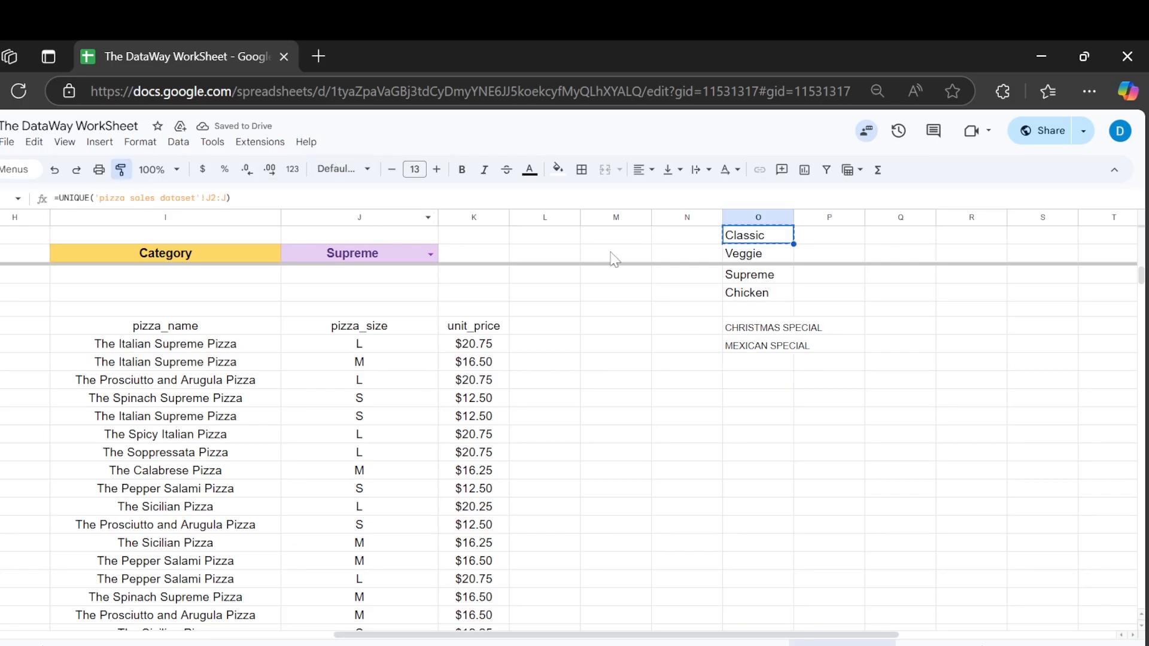
left_click_drag(761, 326, 763, 351)
left_click(760, 366)
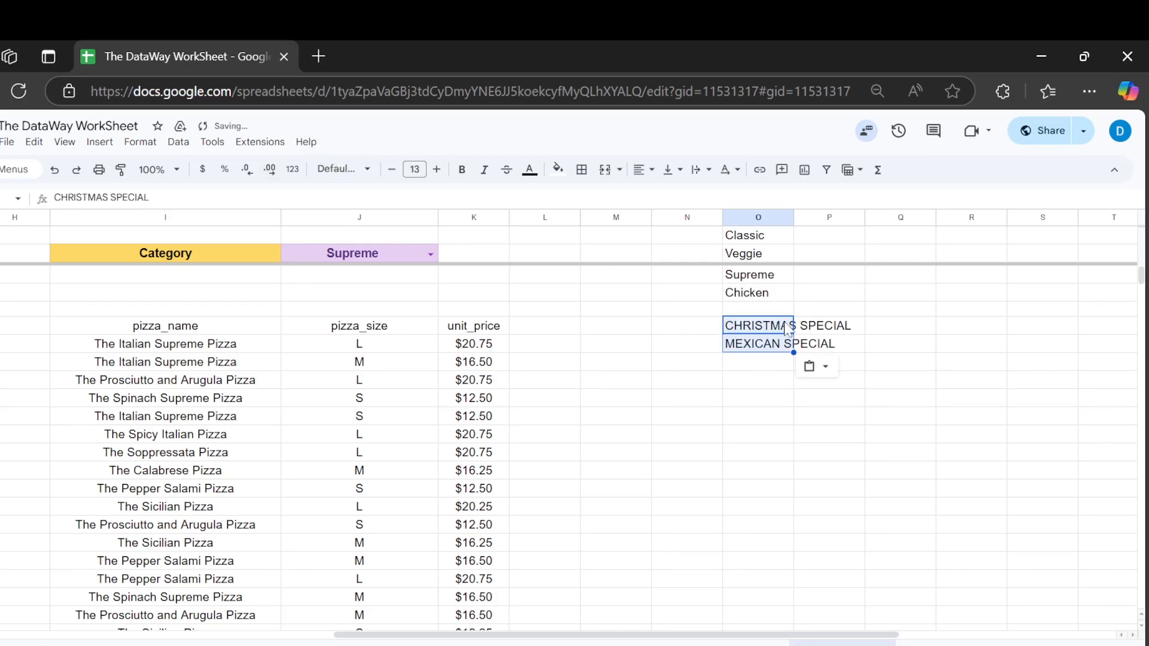
- Check the options of the J2 Category drop-down against the entries in column O, including the added special categories, leaving the selection unchanged
left_click(768, 239)
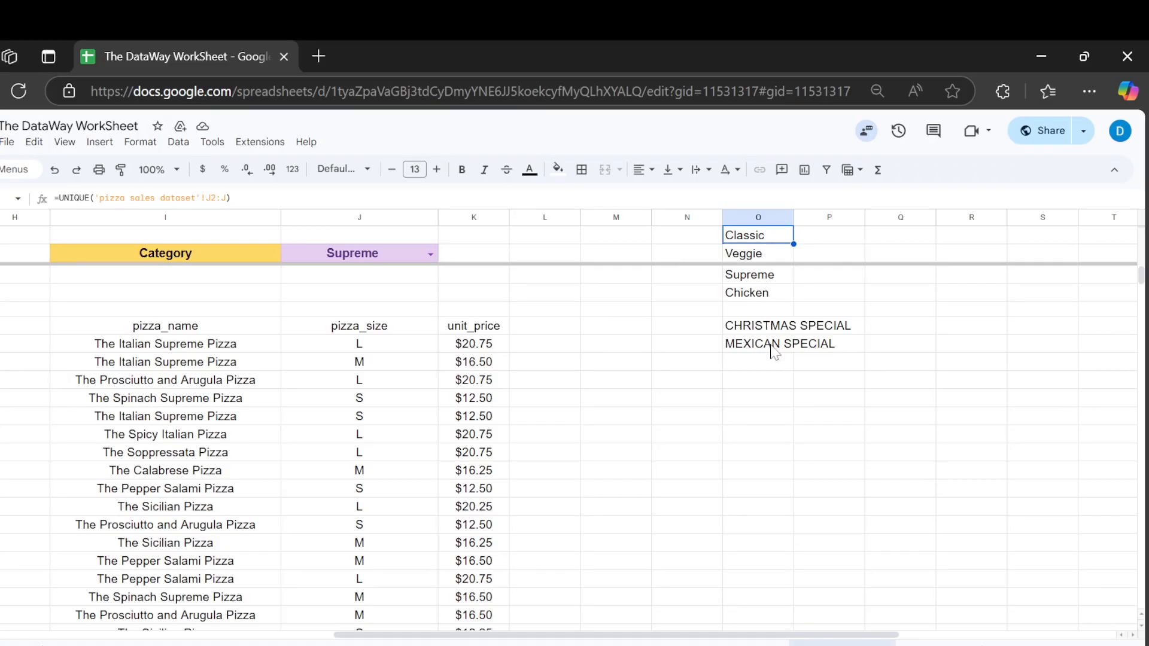
left_click_drag(772, 239, 781, 409)
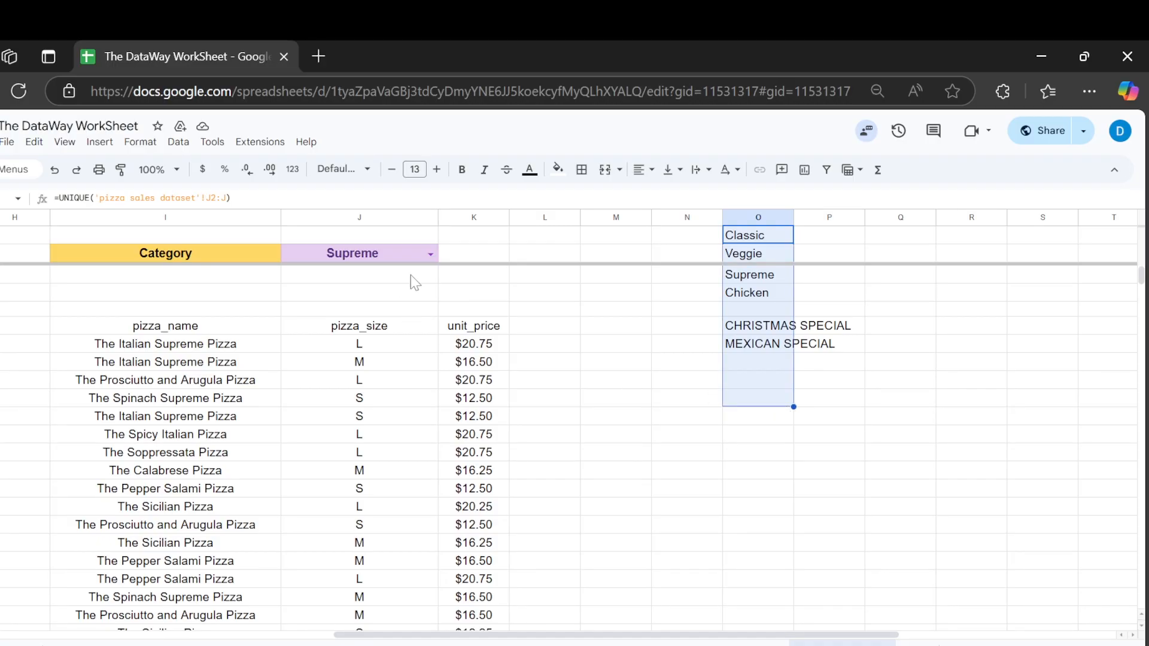
left_click(430, 254)
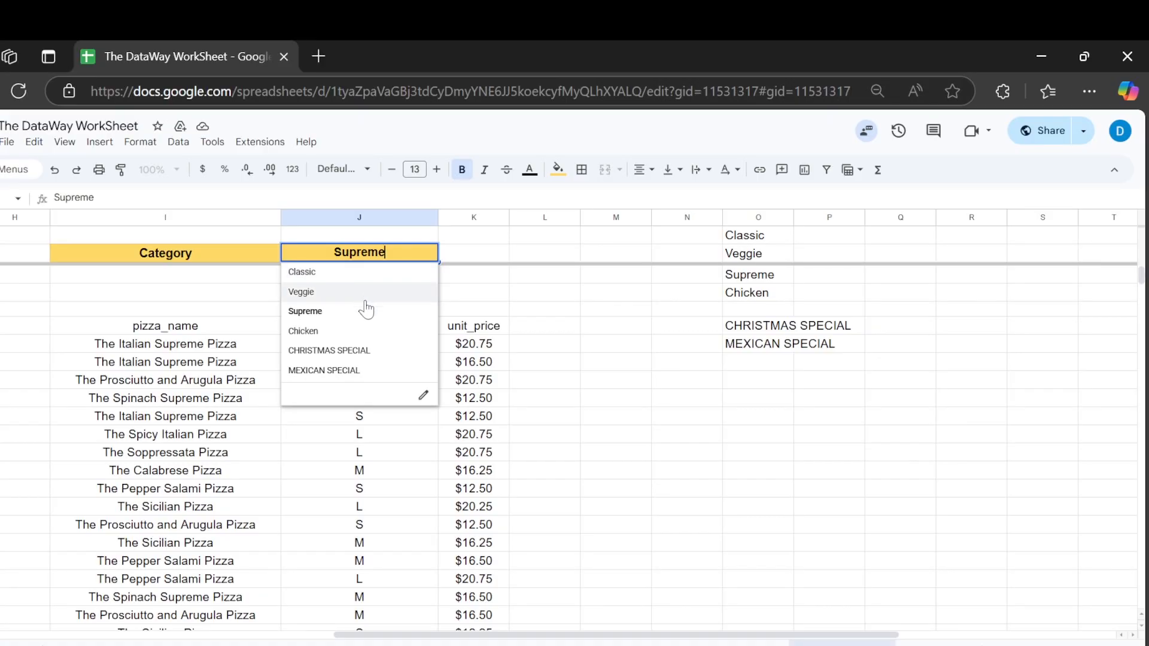
left_click(697, 453)
left_click(752, 239)
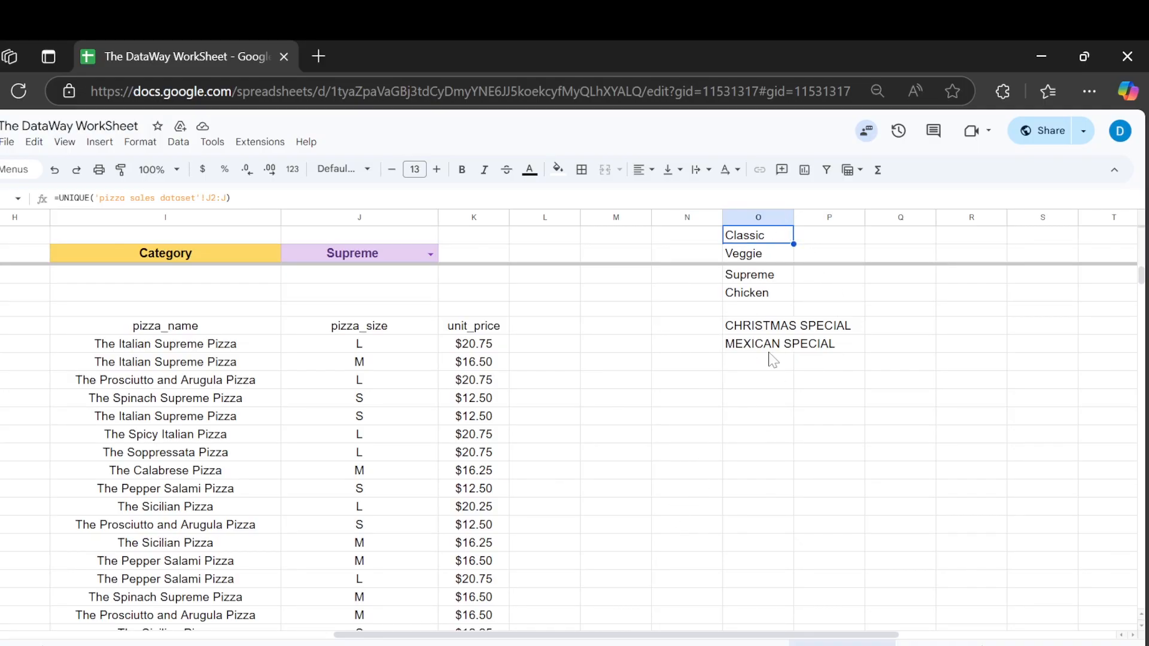
left_click_drag(773, 244, 767, 497)
left_click(775, 328)
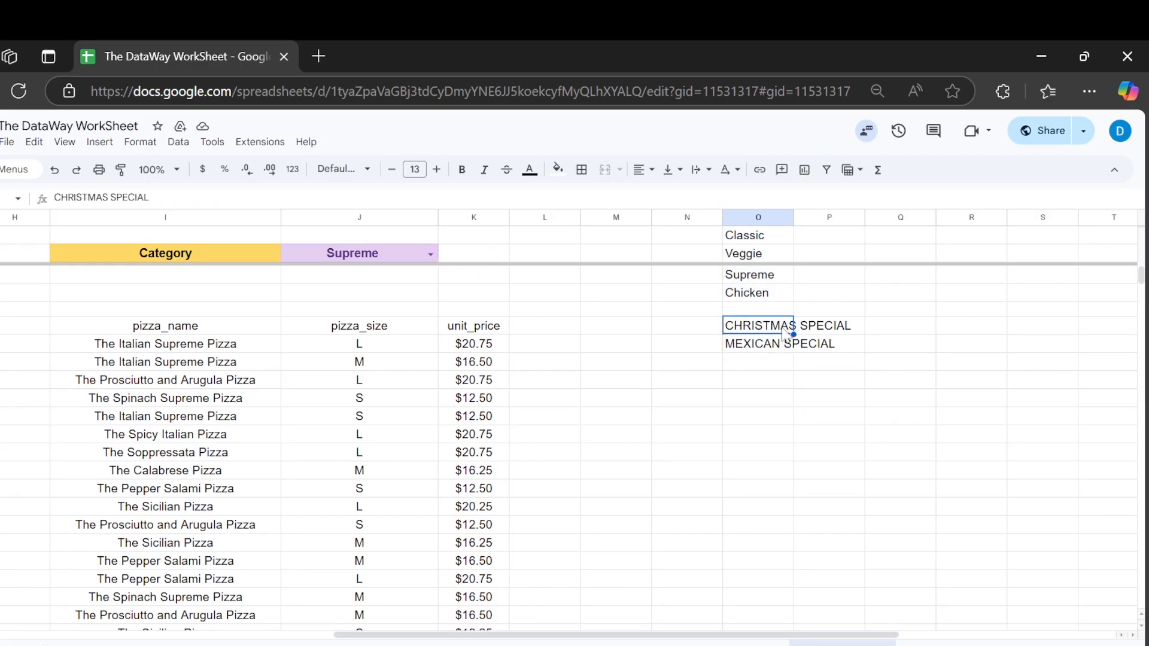
left_click(775, 311)
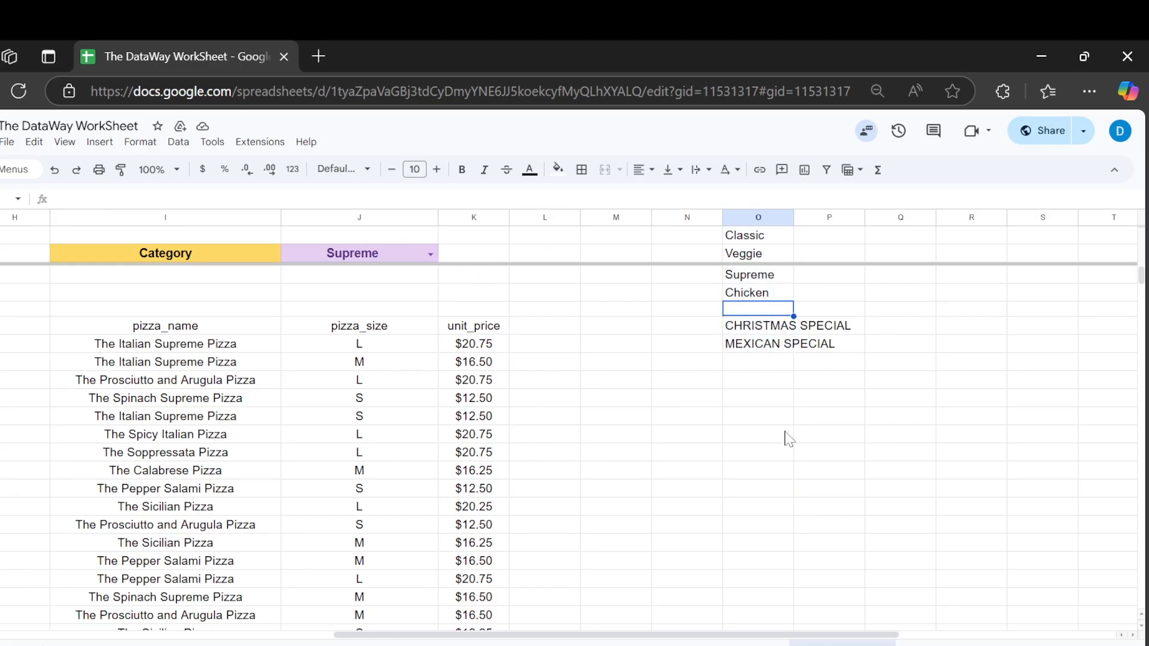
left_click(430, 254)
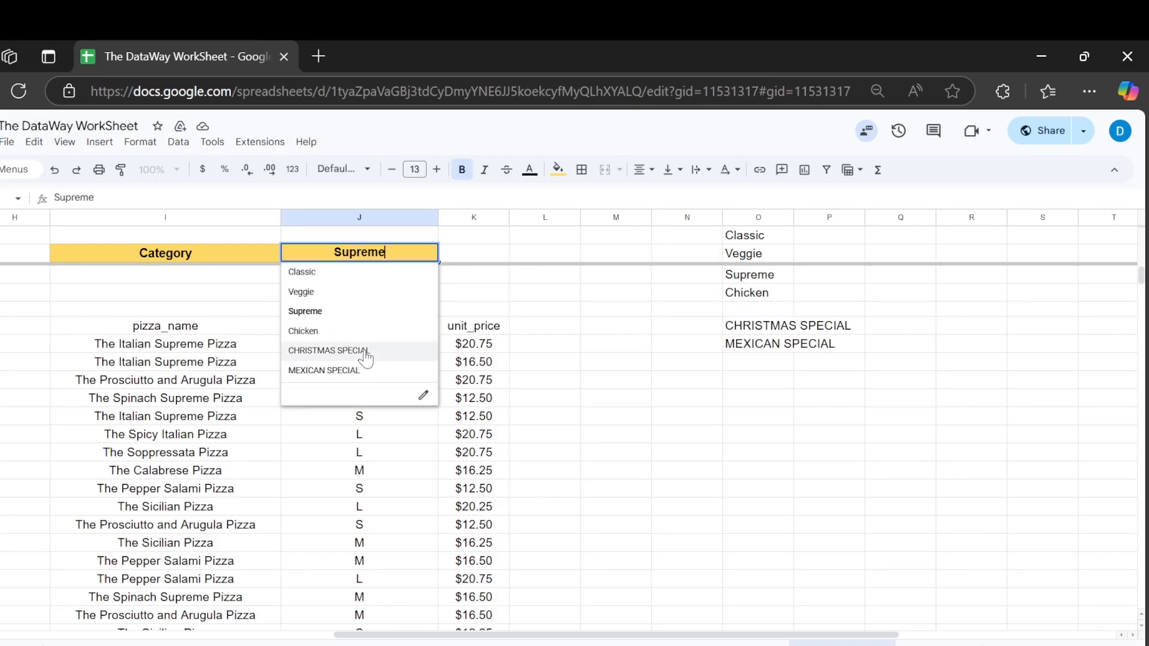
left_click(685, 398)
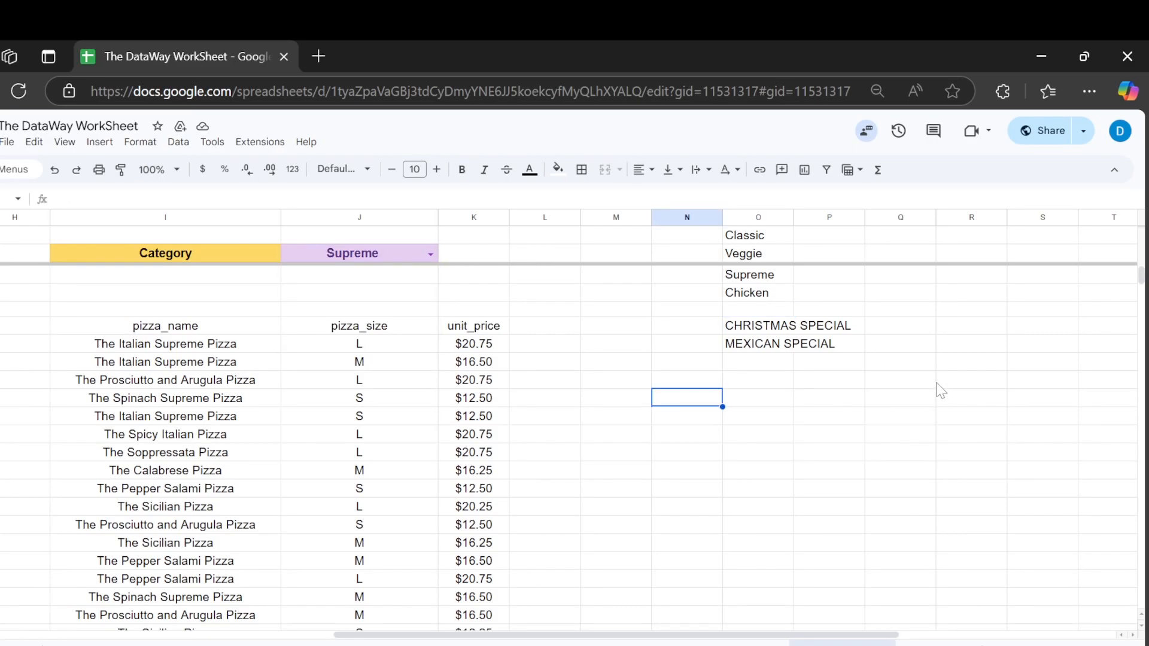